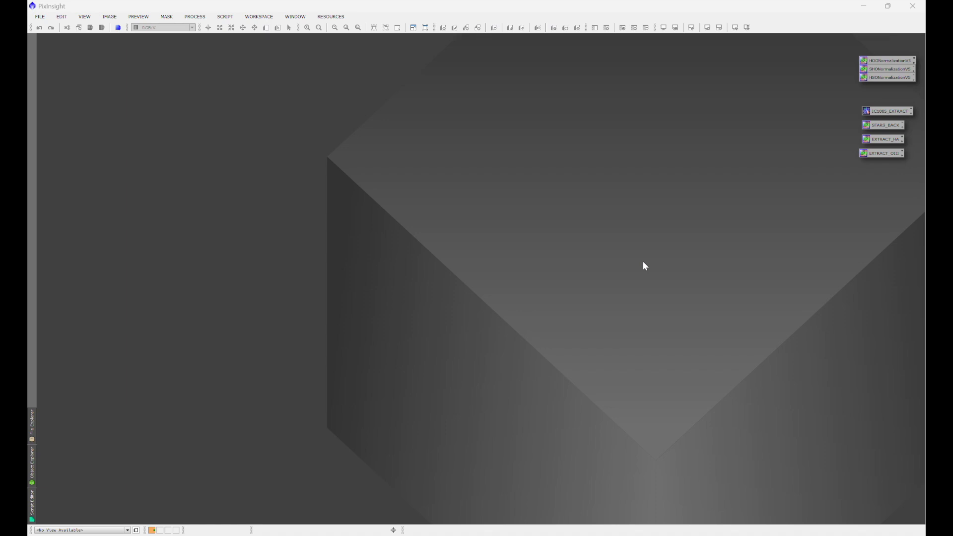
# Open the GeneralizedHyperbolicStretch and Statistics processes
pyautogui.click(195, 16)
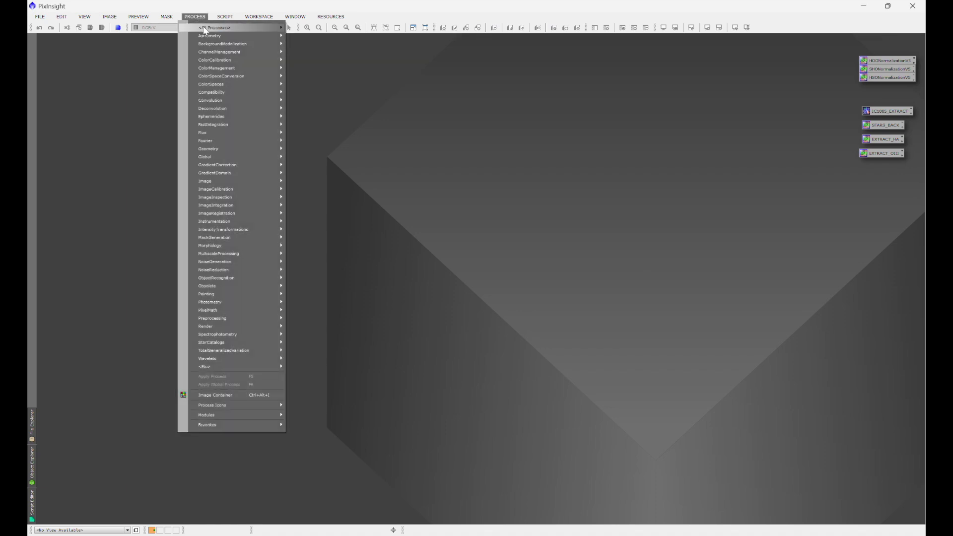
pyautogui.moveTo(204, 28)
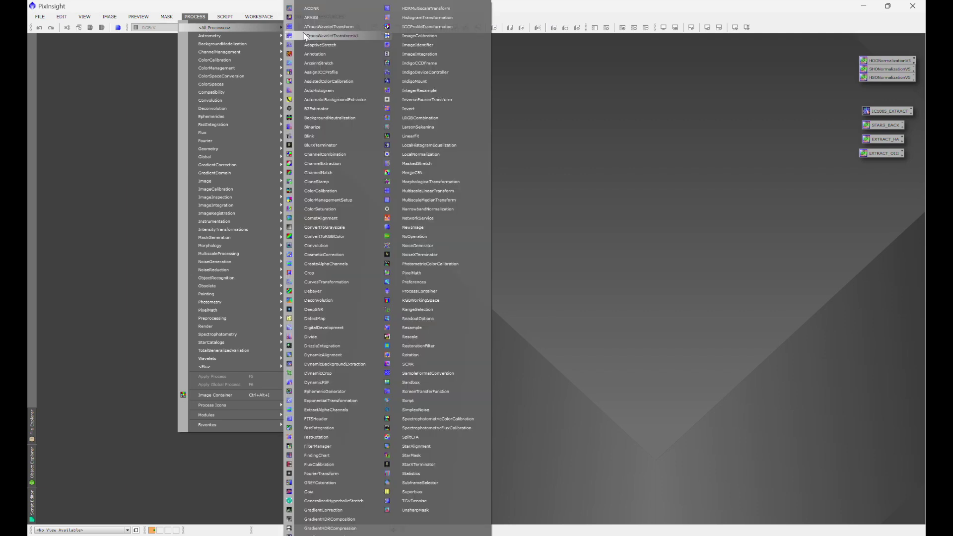
pyautogui.click(332, 502)
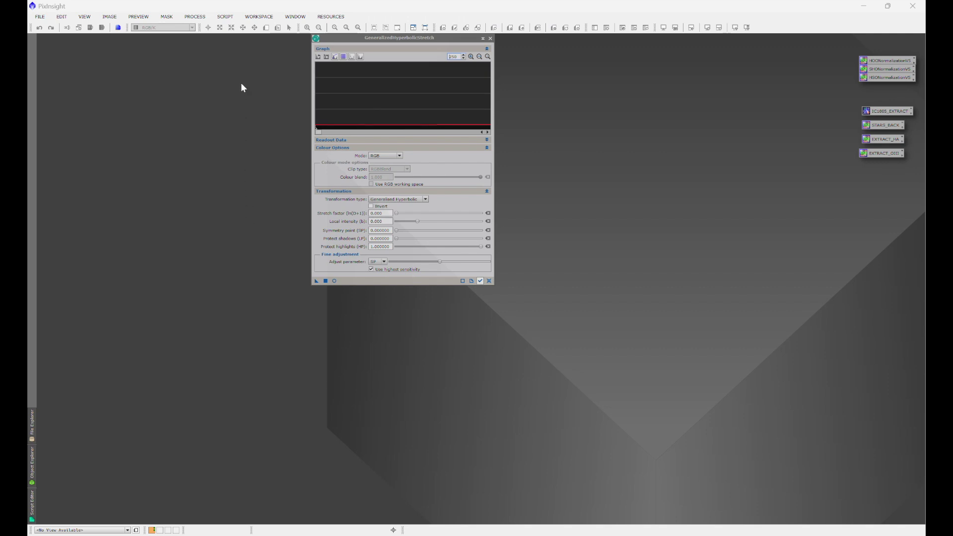
pyautogui.click(195, 17)
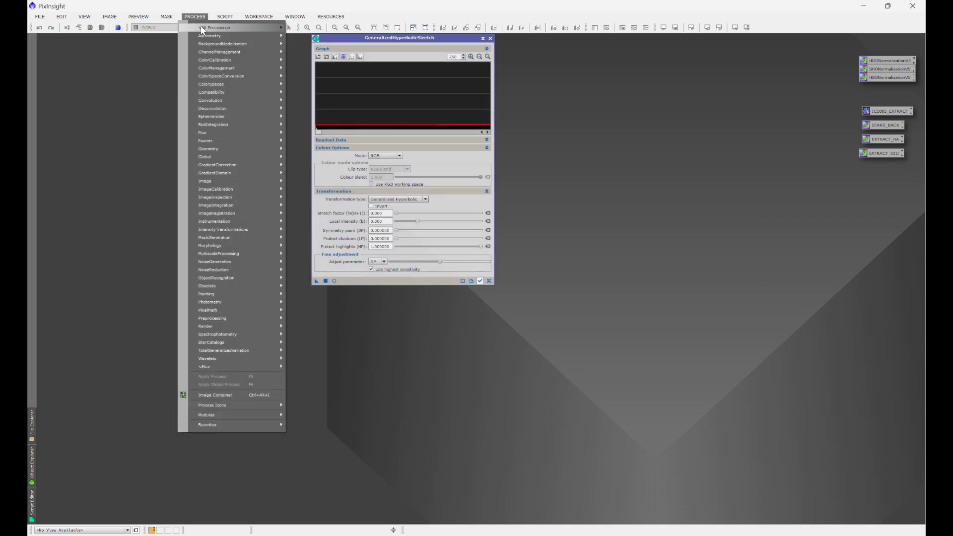
pyautogui.moveTo(201, 27)
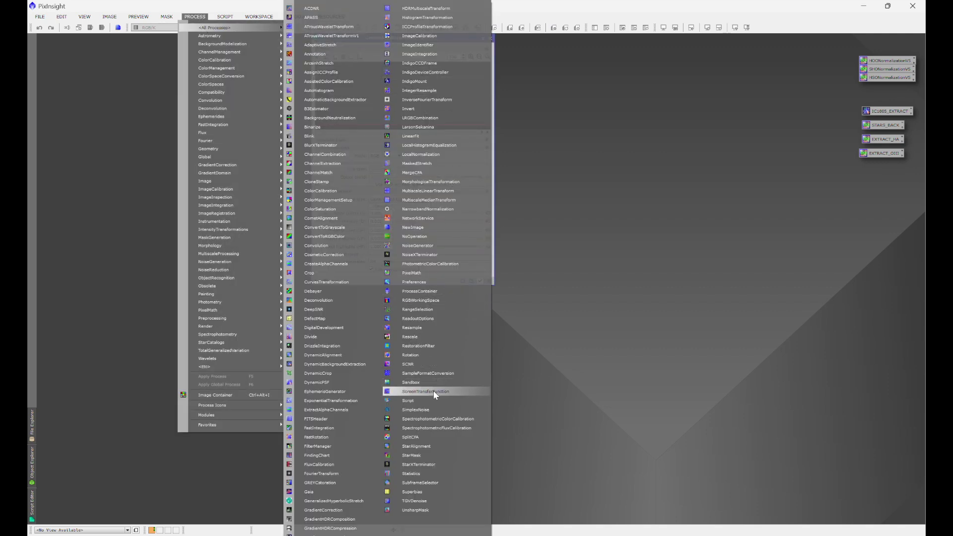
pyautogui.click(425, 472)
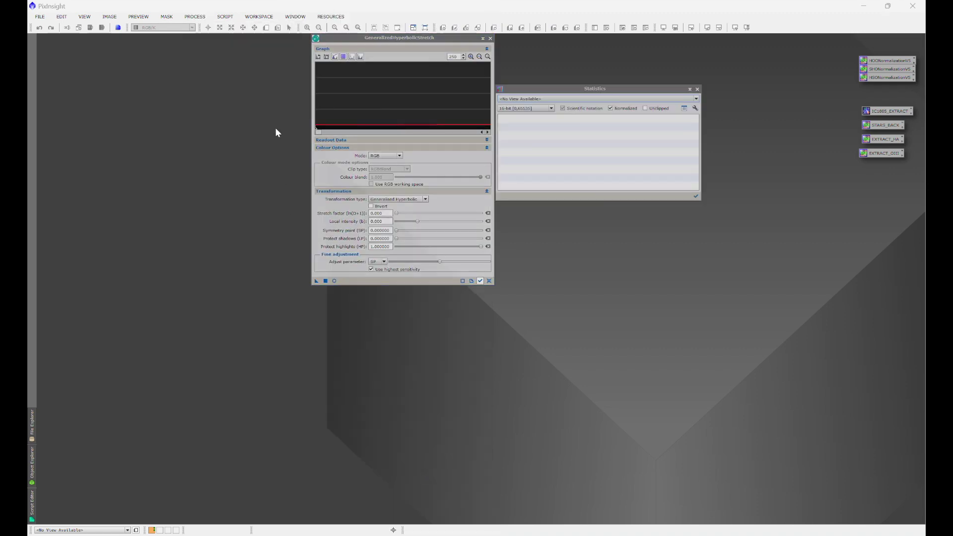
# Open the ChannelCombination and LinearFit processes alongside the ones already open
pyautogui.click(194, 16)
pyautogui.moveTo(210, 29)
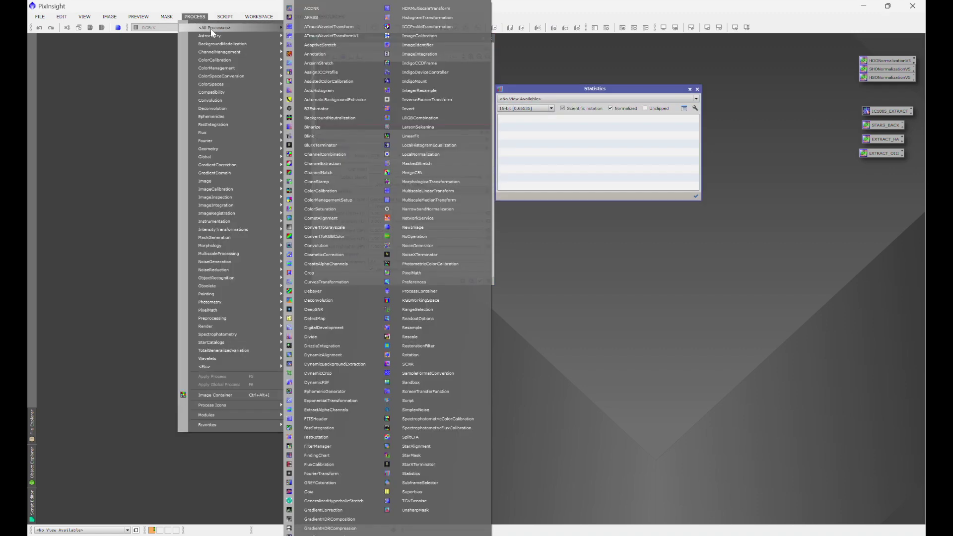
pyautogui.click(333, 155)
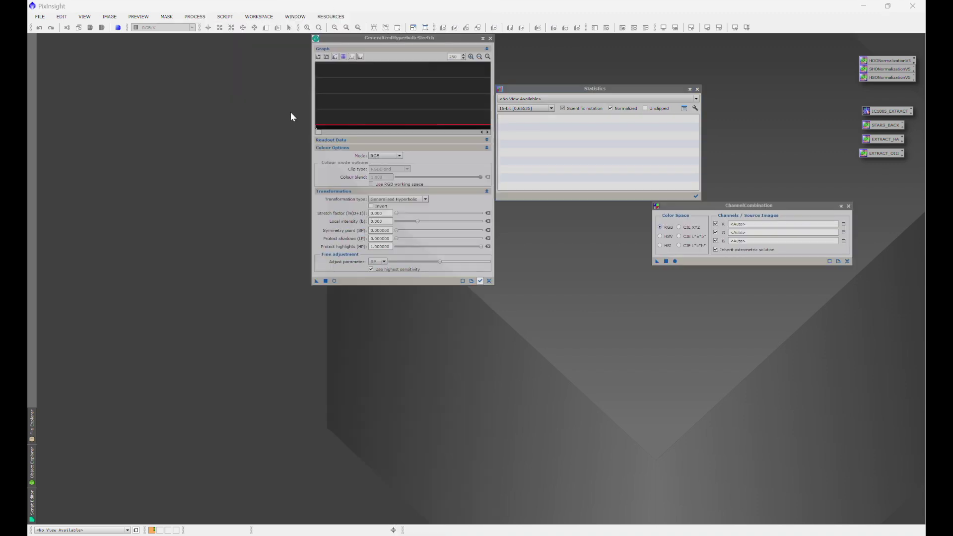
pyautogui.click(195, 17)
pyautogui.moveTo(212, 27)
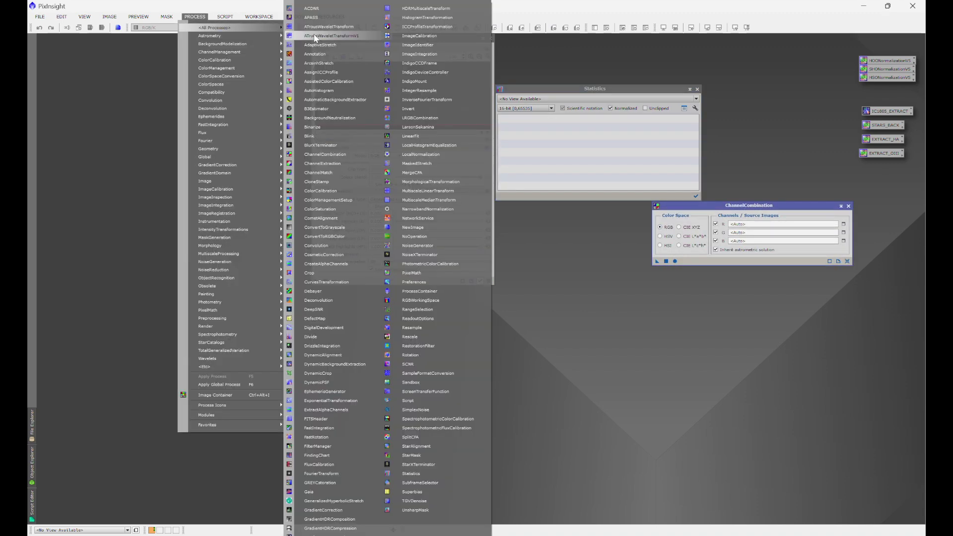
pyautogui.click(412, 136)
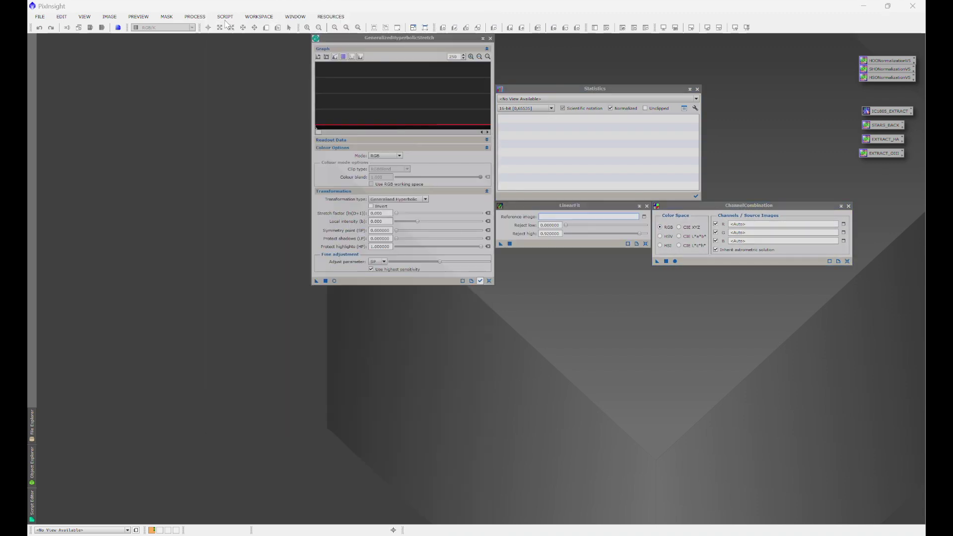
# Open the ScreenTransferFunction process
pyautogui.click(194, 16)
pyautogui.moveTo(213, 27)
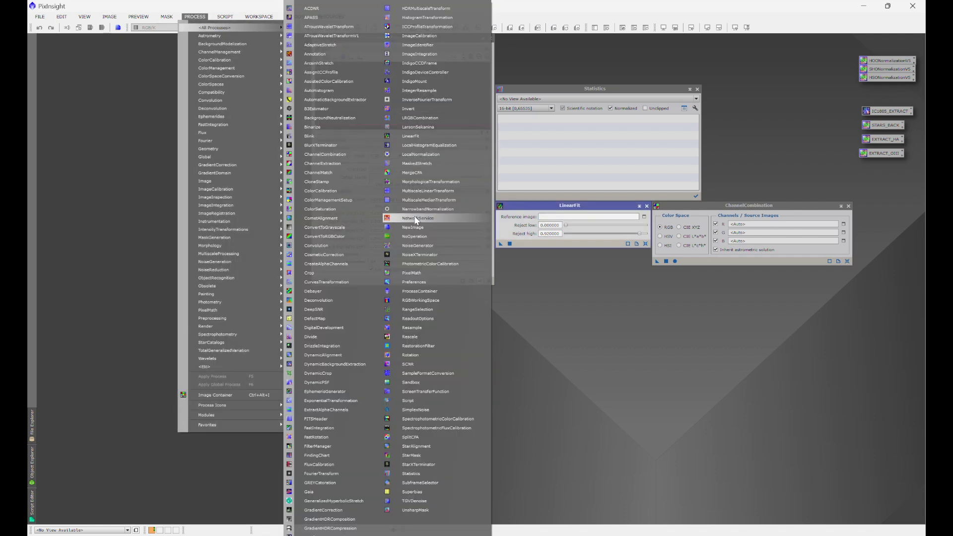
pyautogui.click(431, 391)
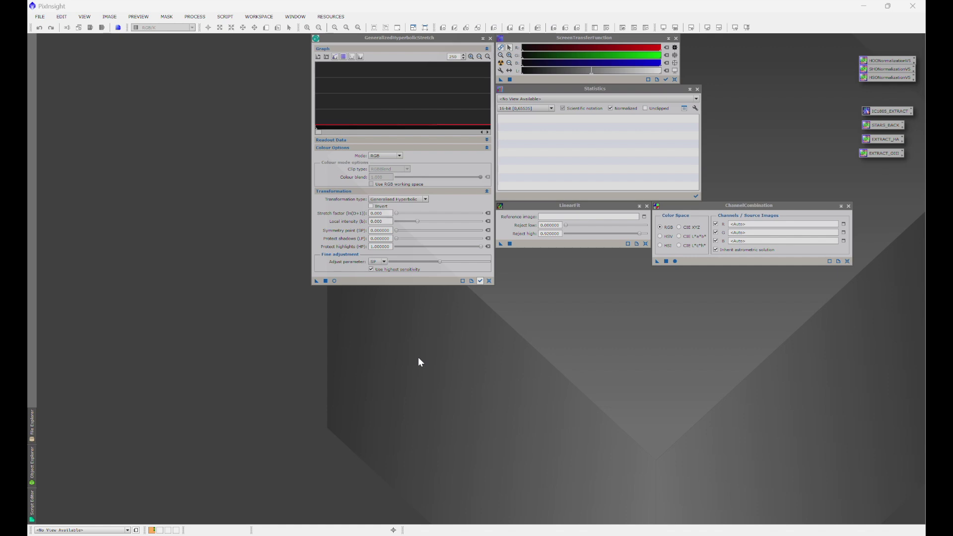
# Open the combined RGB masterLight image file (3008x3008, 480 s exposure, NoFilter) and dismiss the process console
pyautogui.click(40, 17)
pyautogui.click(53, 29)
pyautogui.doubleClick(146, 139)
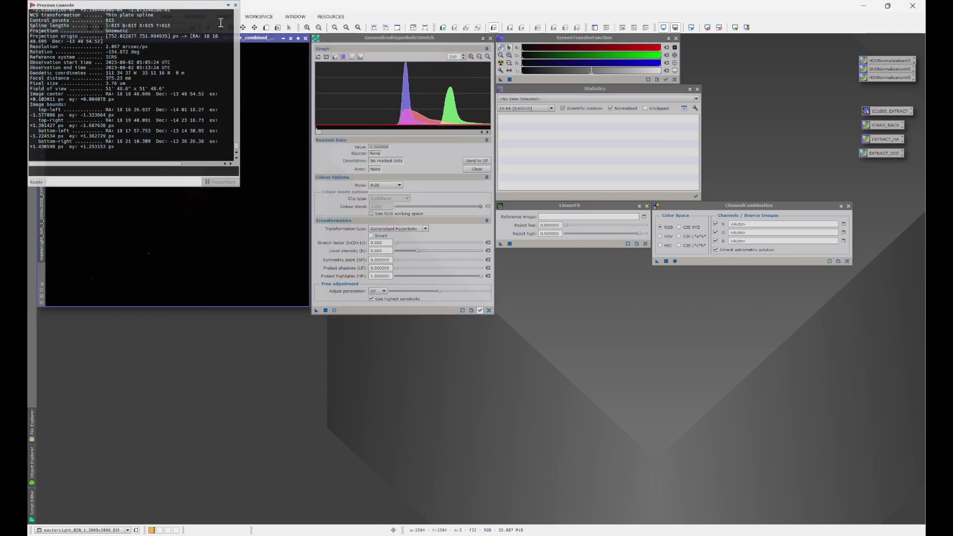
pyautogui.click(235, 5)
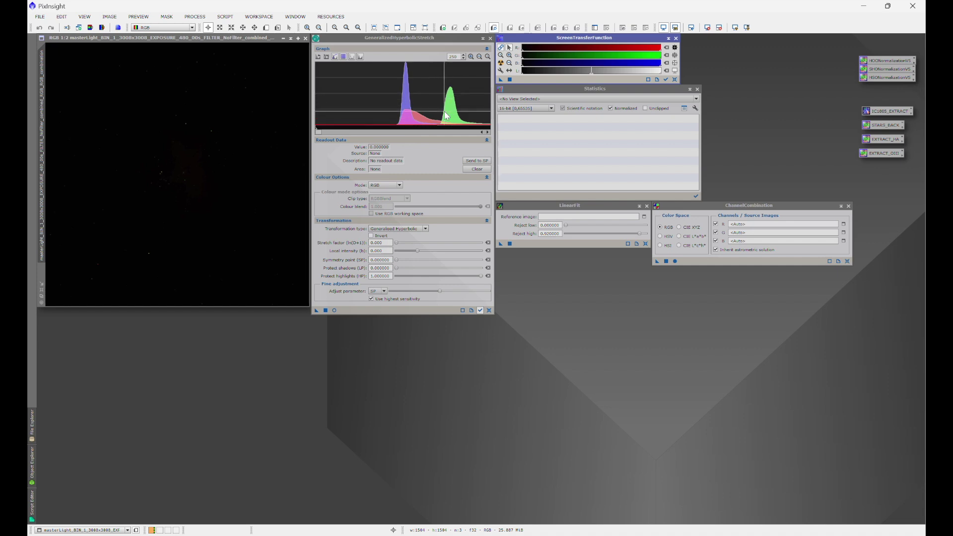
# Apply an automatic screen stretch to the masterLight RGB image and load that image into Statistics
pyautogui.moveTo(444, 116)
pyautogui.click(501, 63)
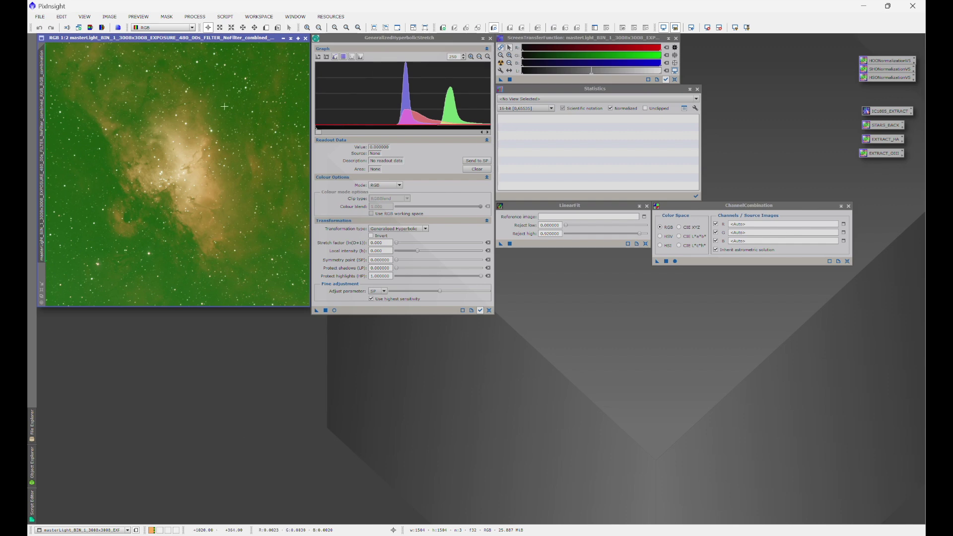
pyautogui.click(516, 98)
pyautogui.click(524, 115)
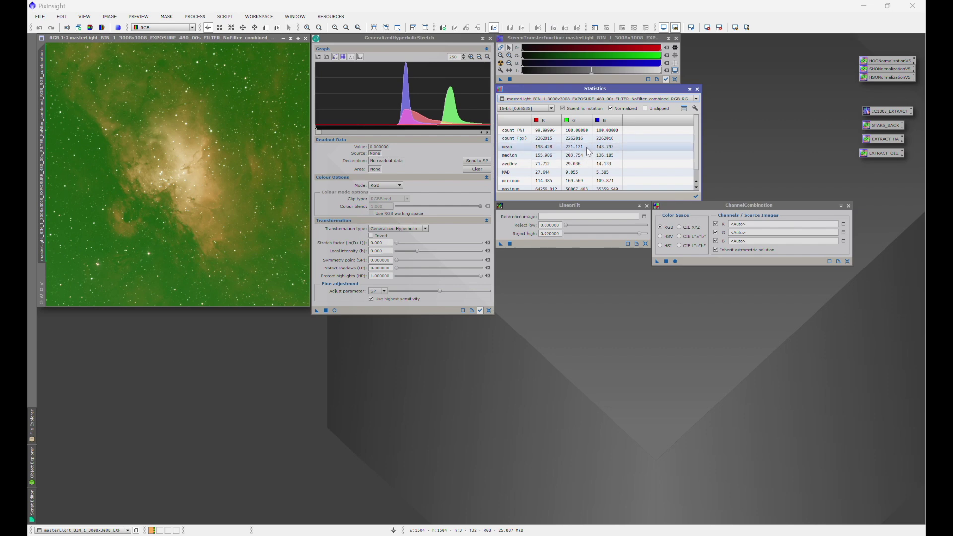
# Extract the RGB channels of the masterLight image and arrange the three grayscale images side by side beneath it
pyautogui.click(102, 27)
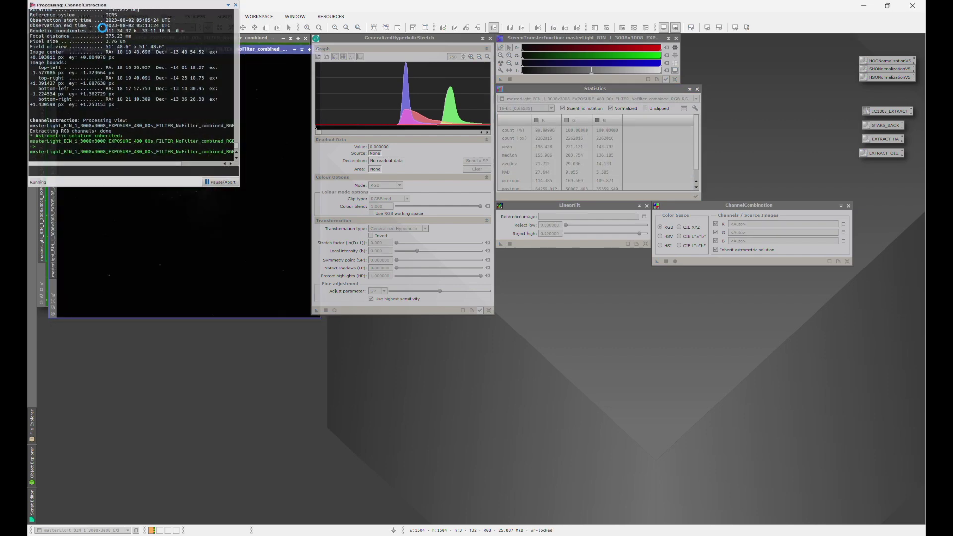
pyautogui.click(236, 5)
pyautogui.moveTo(223, 71); pyautogui.dragTo(188, 306)
pyautogui.moveTo(179, 61); pyautogui.dragTo(432, 306)
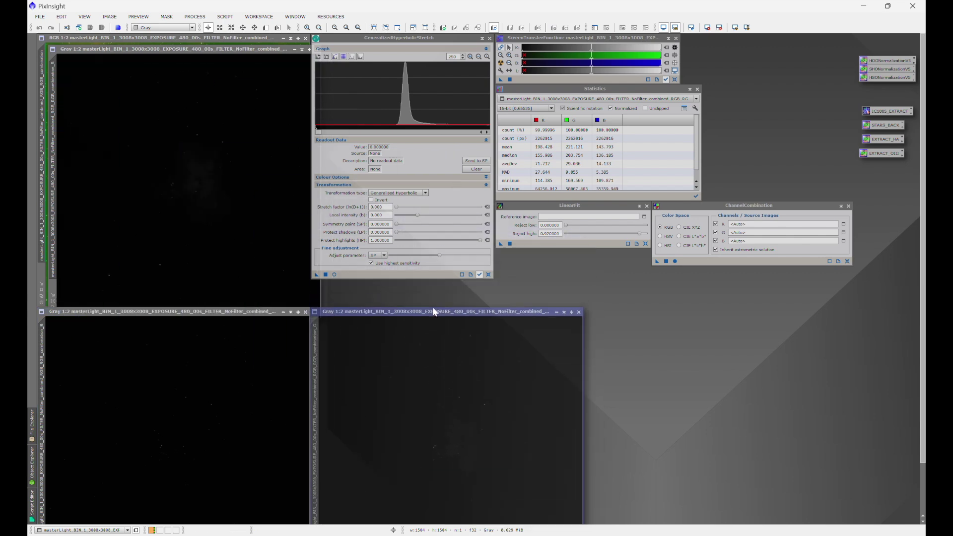
pyautogui.moveTo(208, 48); pyautogui.dragTo(742, 310)
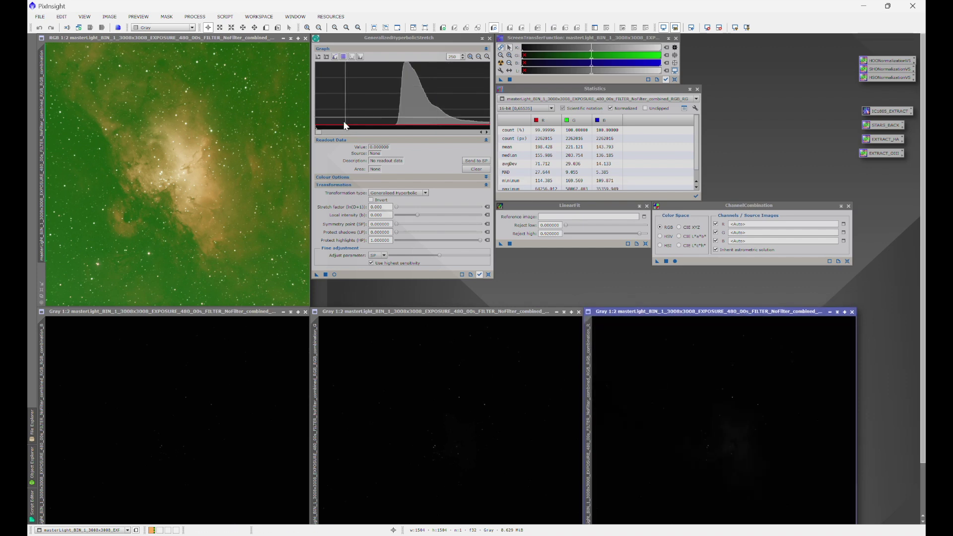
# Compare the histograms of the three extracted channel images one after another
pyautogui.click(257, 313)
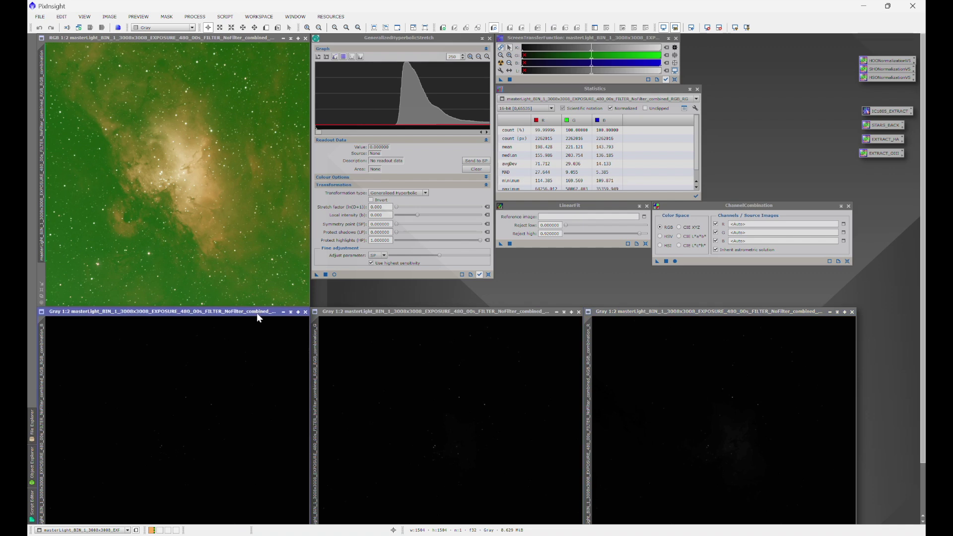
pyautogui.click(368, 315)
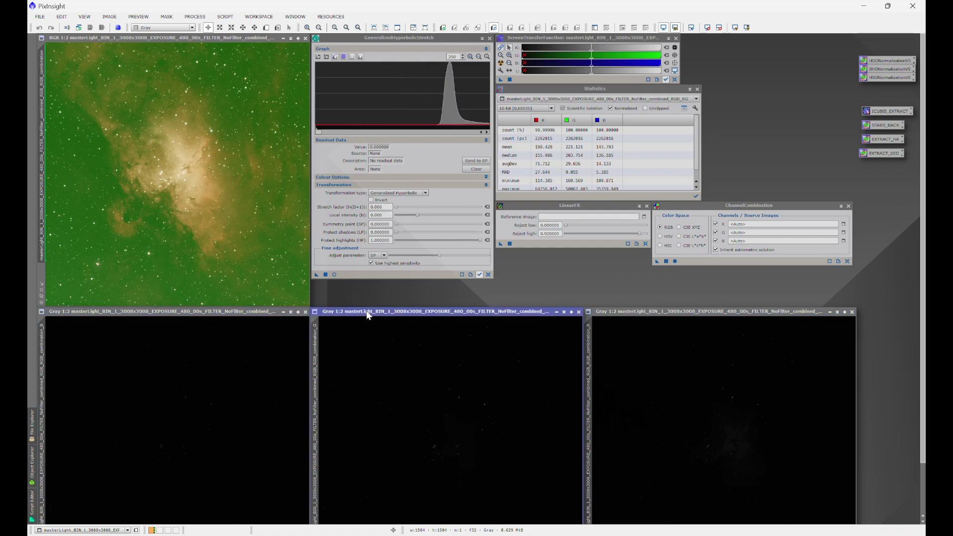
pyautogui.click(631, 314)
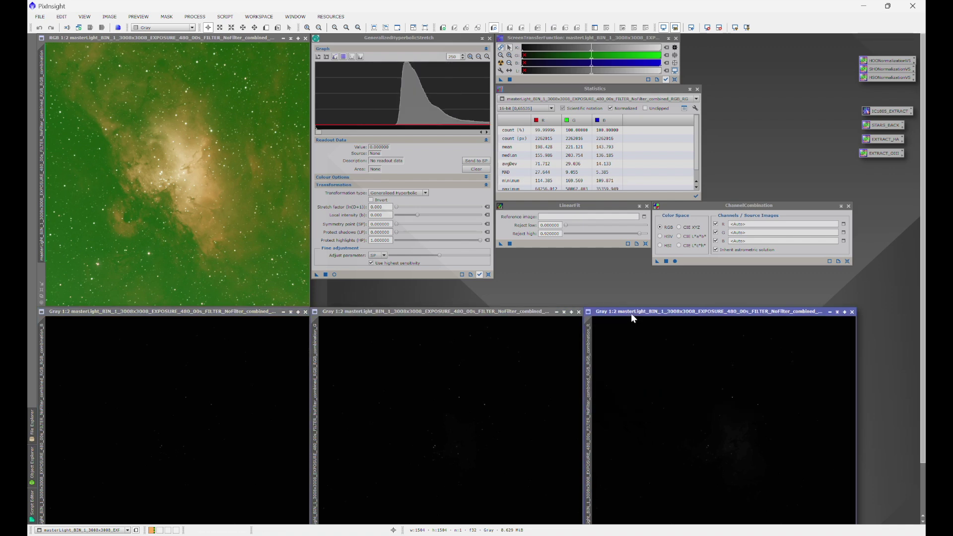
pyautogui.click(537, 311)
pyautogui.click(255, 313)
# Set the identifier of the extracted blue channel image to B
pyautogui.rightClick(160, 389)
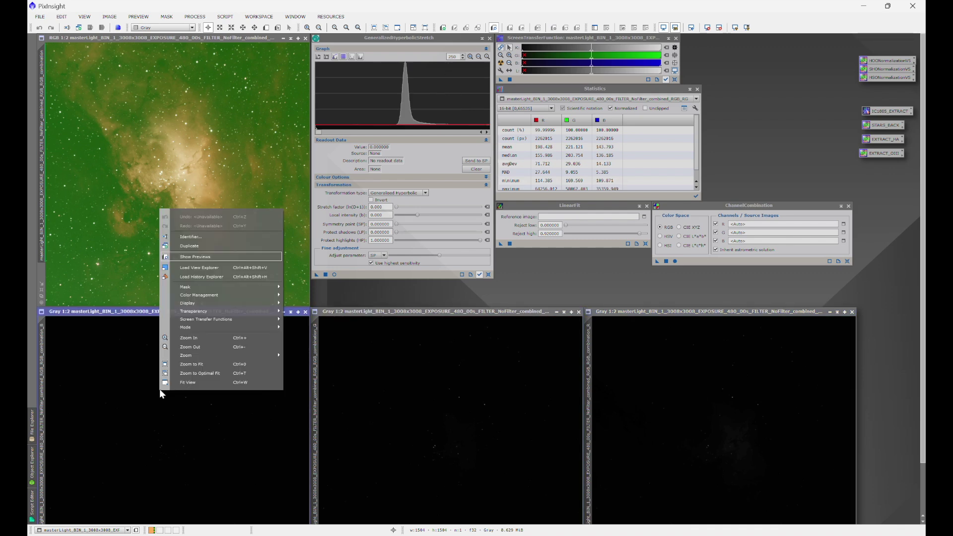
pyautogui.click(199, 237)
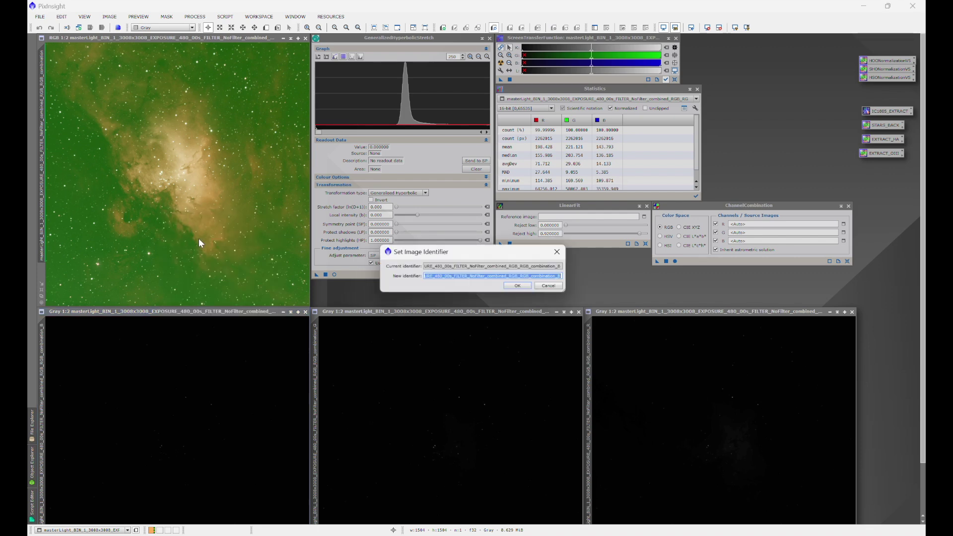
pyautogui.write('B')
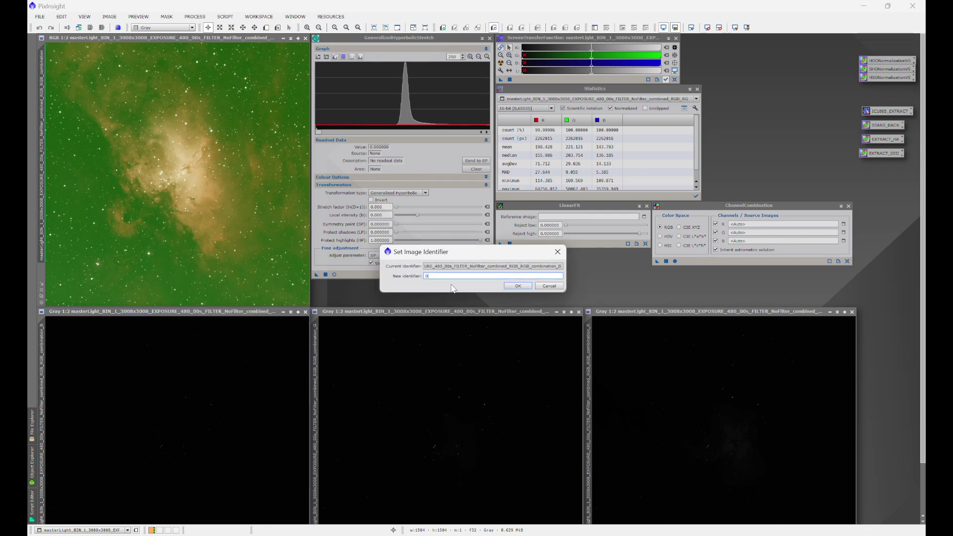
pyautogui.press('Return')
# Set the identifier of the extracted green channel image to G
pyautogui.rightClick(474, 379)
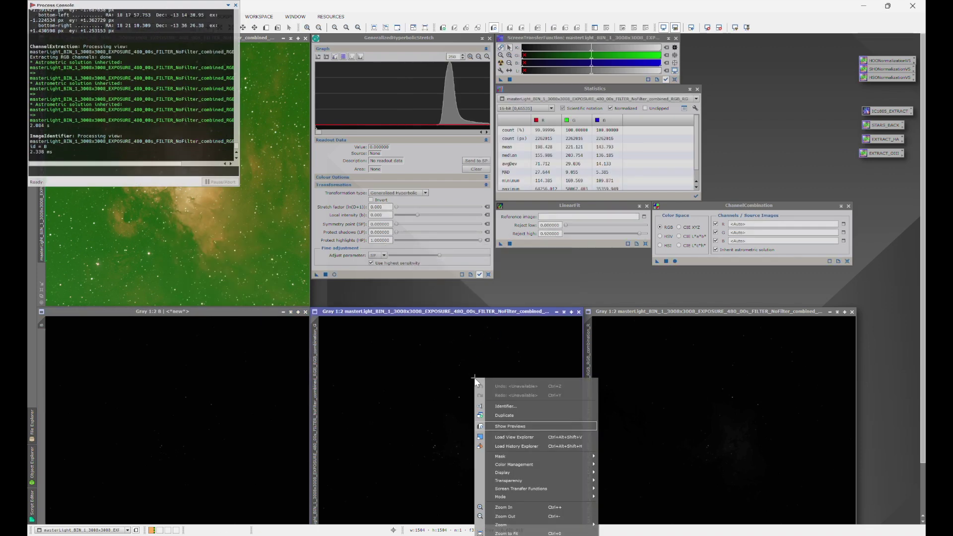
pyautogui.click(499, 406)
pyautogui.write('G')
pyautogui.click(517, 285)
# Set the identifier of the extracted red channel image to R and dismiss the process console
pyautogui.rightClick(683, 388)
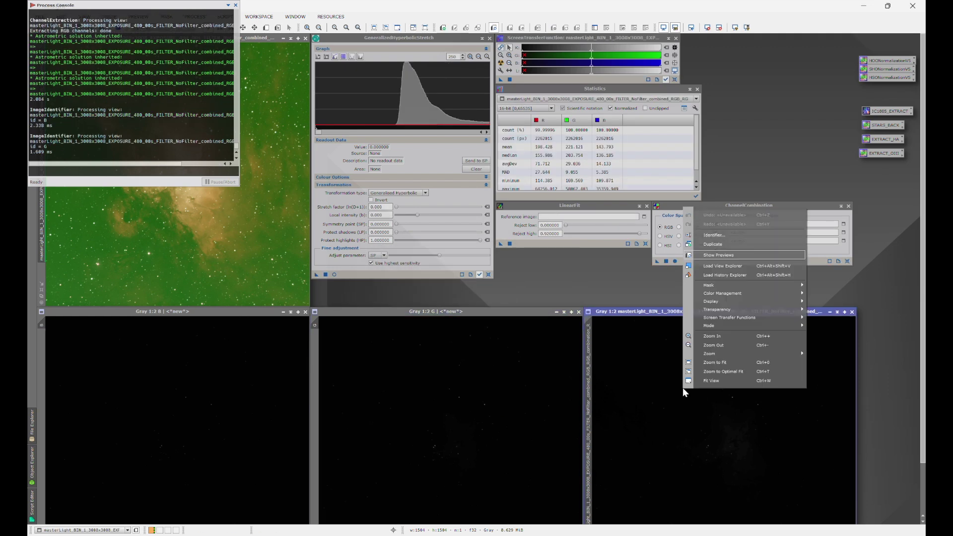
pyautogui.click(713, 238)
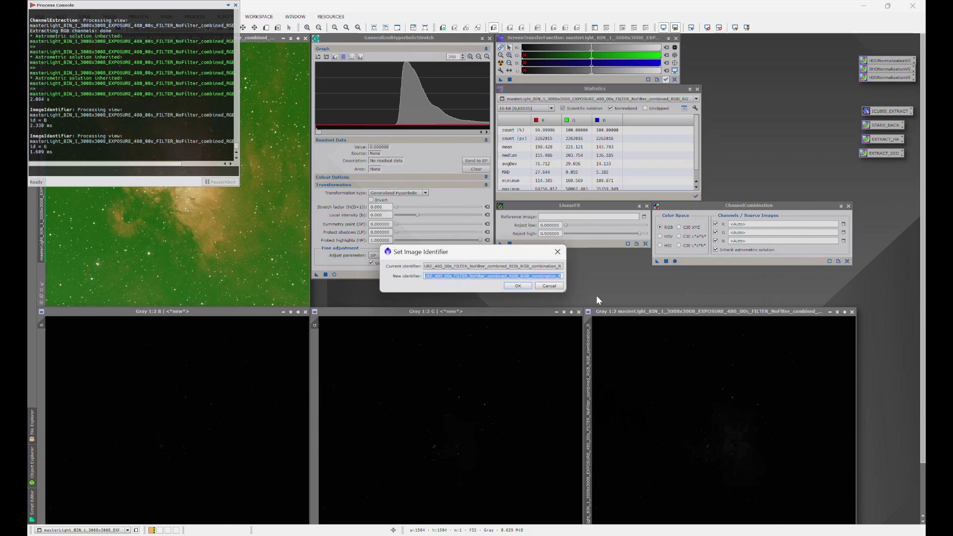
pyautogui.write('R')
pyautogui.click(517, 285)
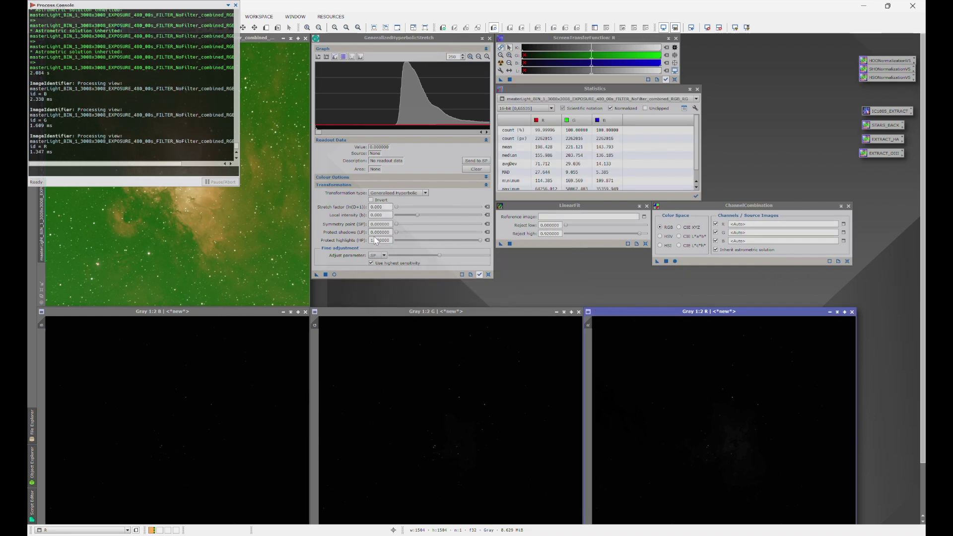
pyautogui.click(235, 5)
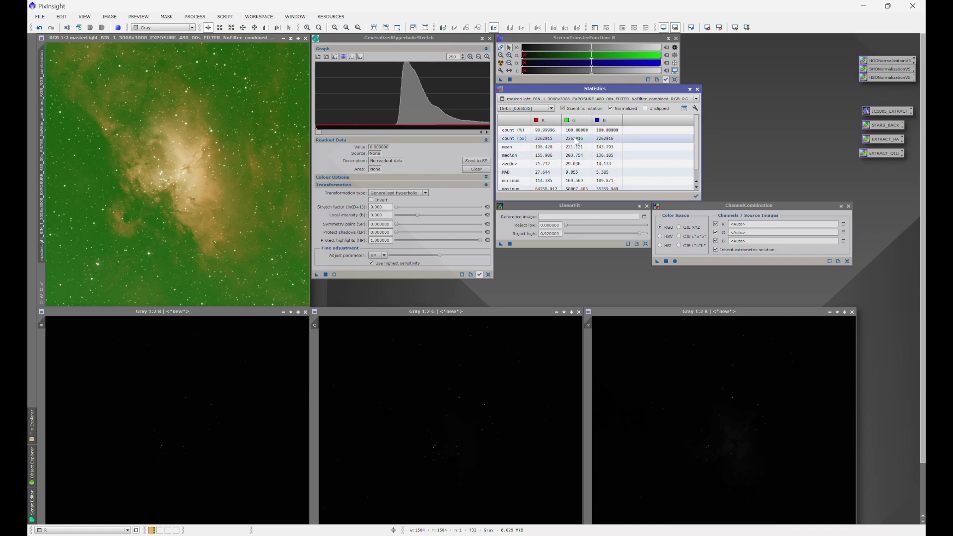
# Choose the G image as the reference image for LinearFit
pyautogui.click(591, 207)
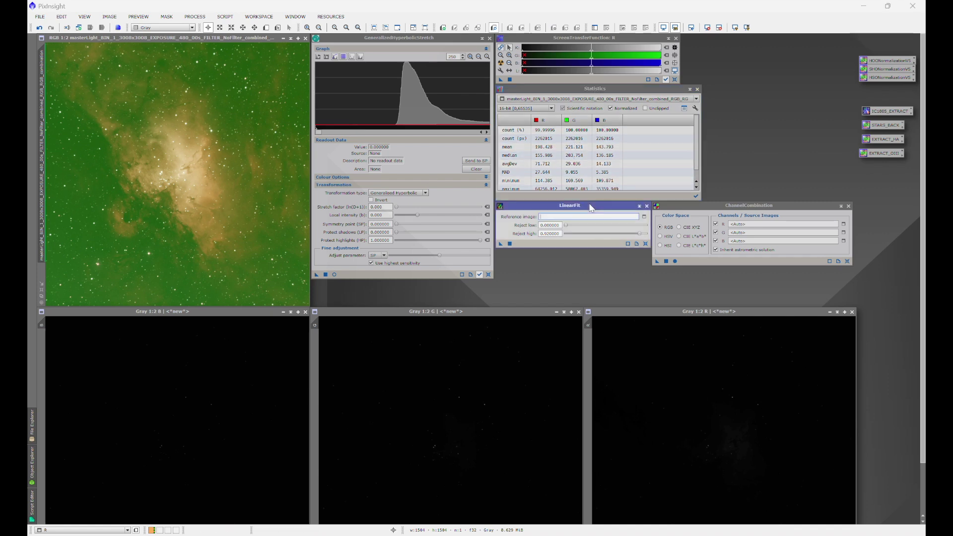
pyautogui.click(644, 217)
pyautogui.click(498, 267)
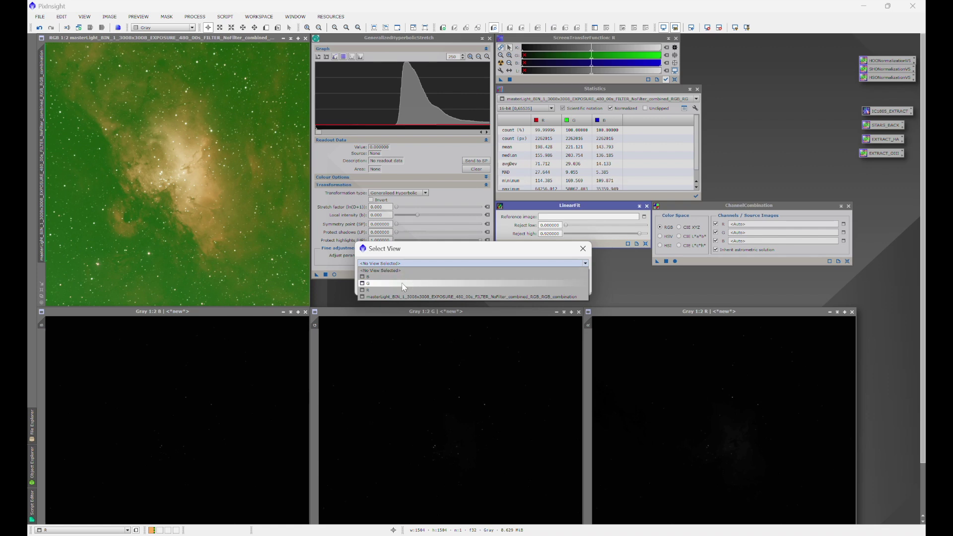
pyautogui.click(367, 284)
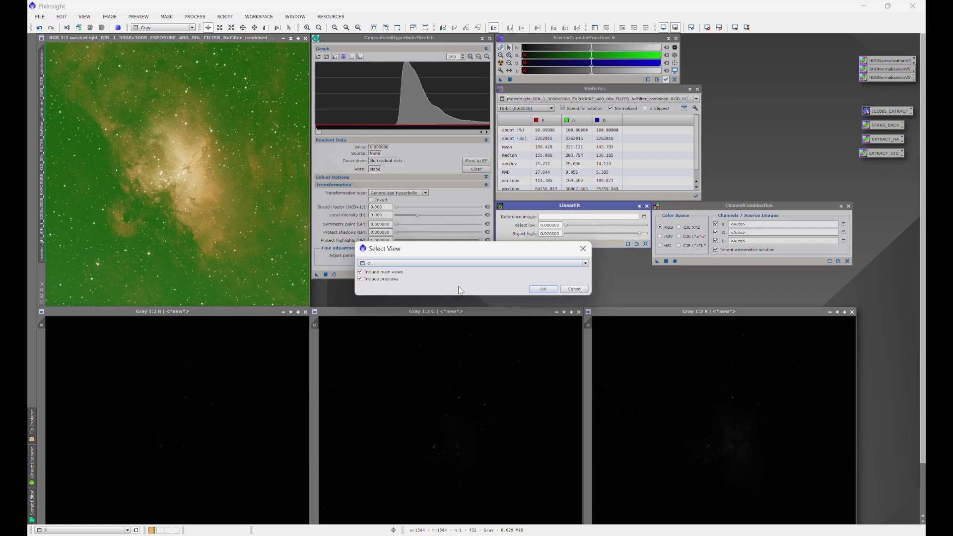
pyautogui.click(544, 288)
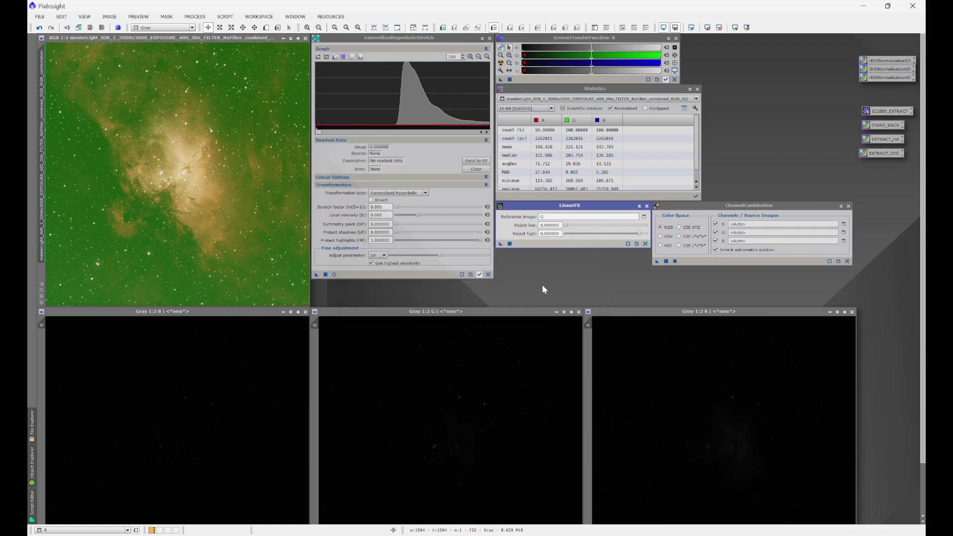
# Apply a screen auto-stretch to each of the B, G and R images
pyautogui.click(261, 315)
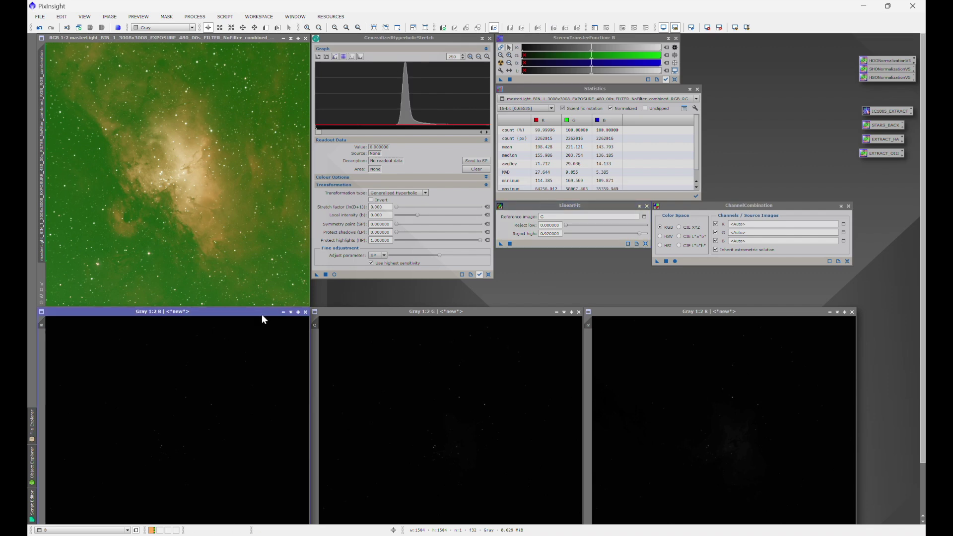
pyautogui.hotkey('ctrl', 'a')
pyautogui.click(394, 314)
pyautogui.hotkey('ctrl', 'a')
pyautogui.click(637, 314)
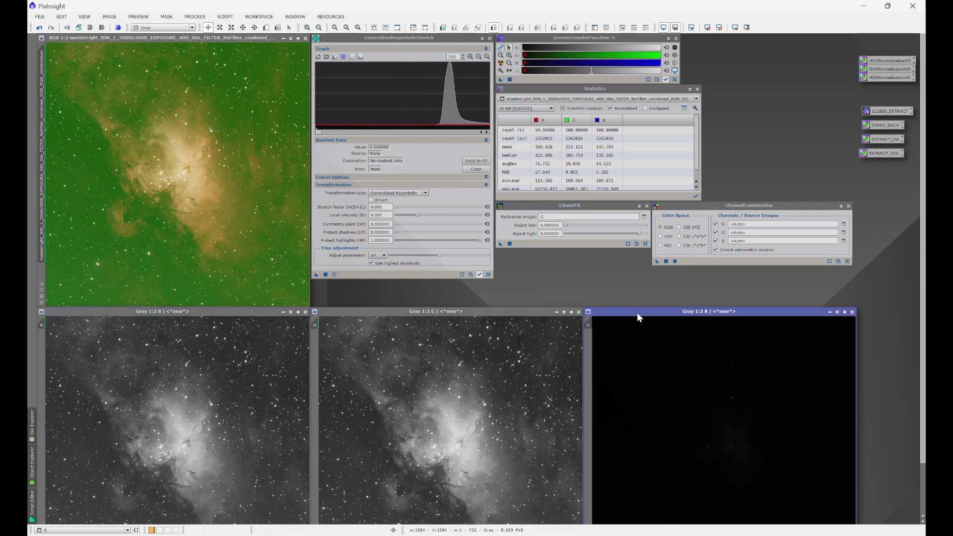
pyautogui.hotkey('ctrl', 'a')
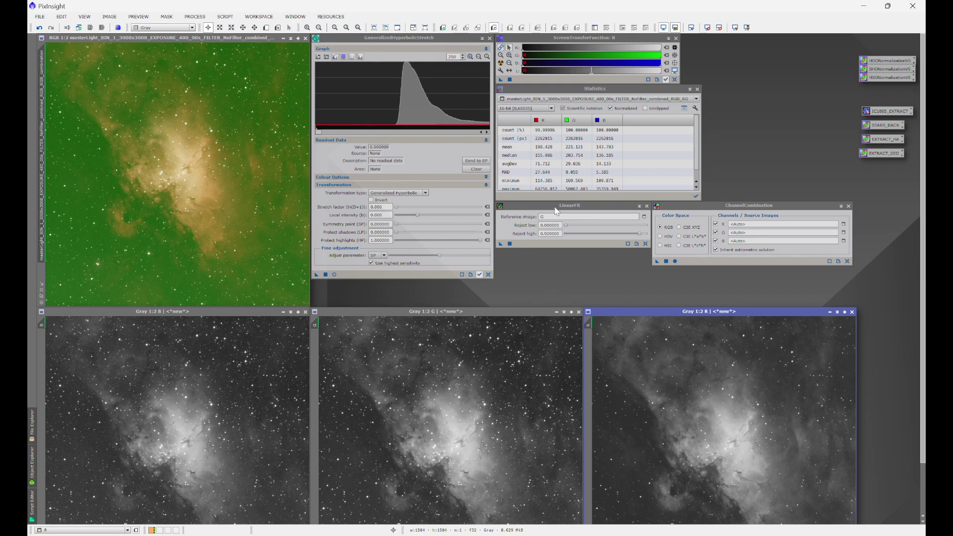
# Apply LinearFit with the G reference to the B and R images, refreshing the B image's screen auto-stretch
pyautogui.click(182, 311)
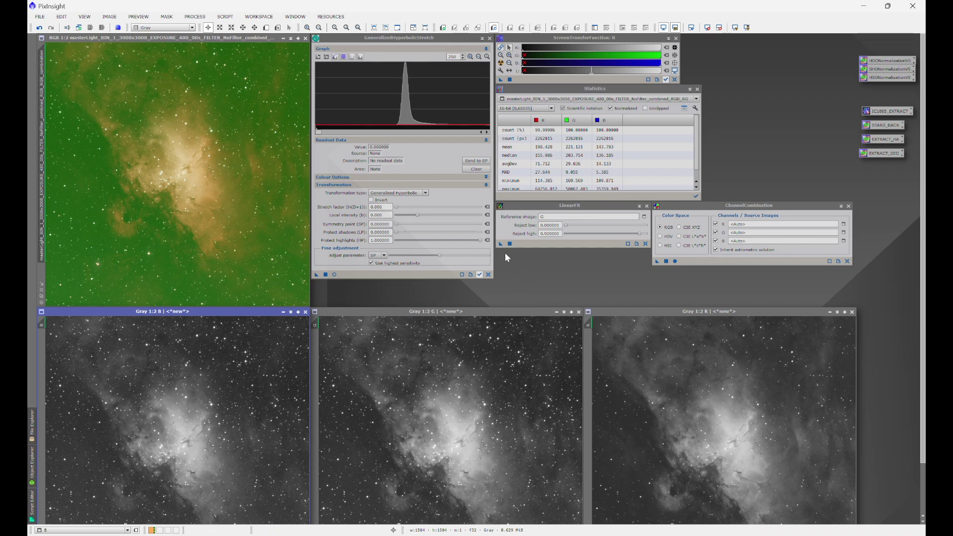
pyautogui.moveTo(501, 243); pyautogui.dragTo(199, 378)
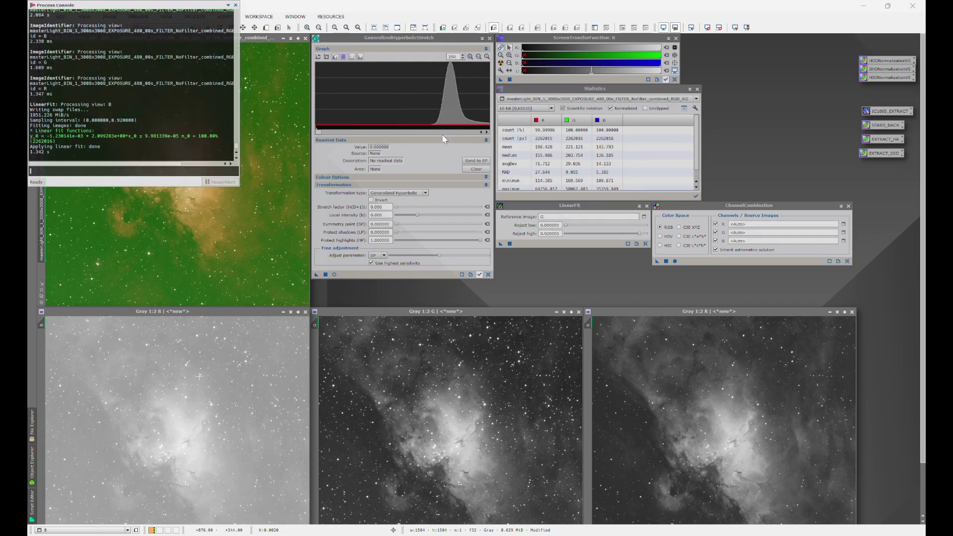
pyautogui.click(250, 311)
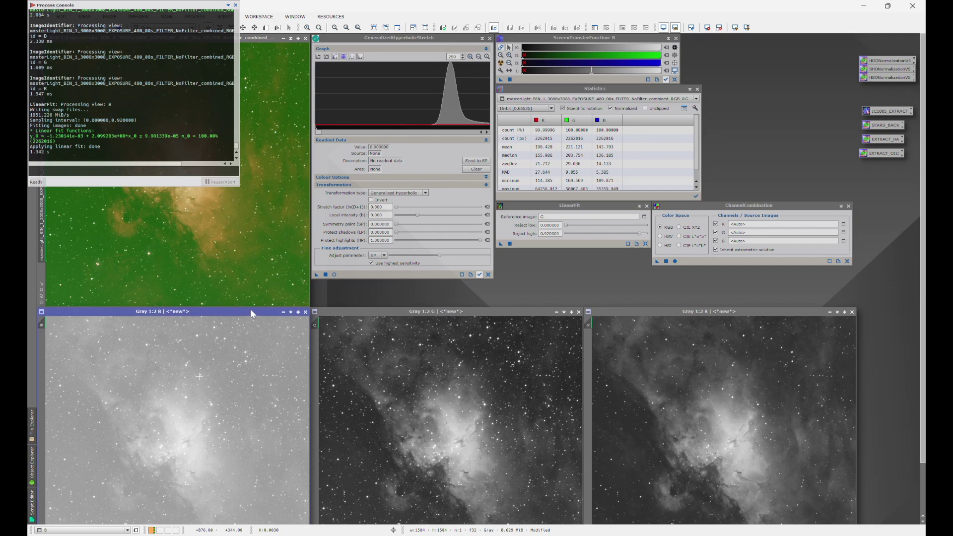
pyautogui.hotkey('ctrl', 'a')
pyautogui.click(667, 311)
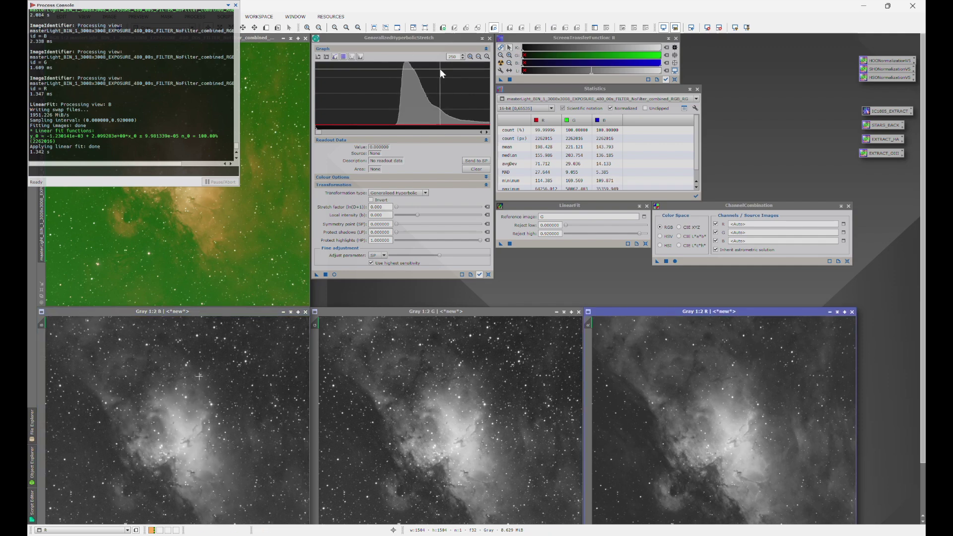
pyautogui.moveTo(499, 241); pyautogui.dragTo(639, 341)
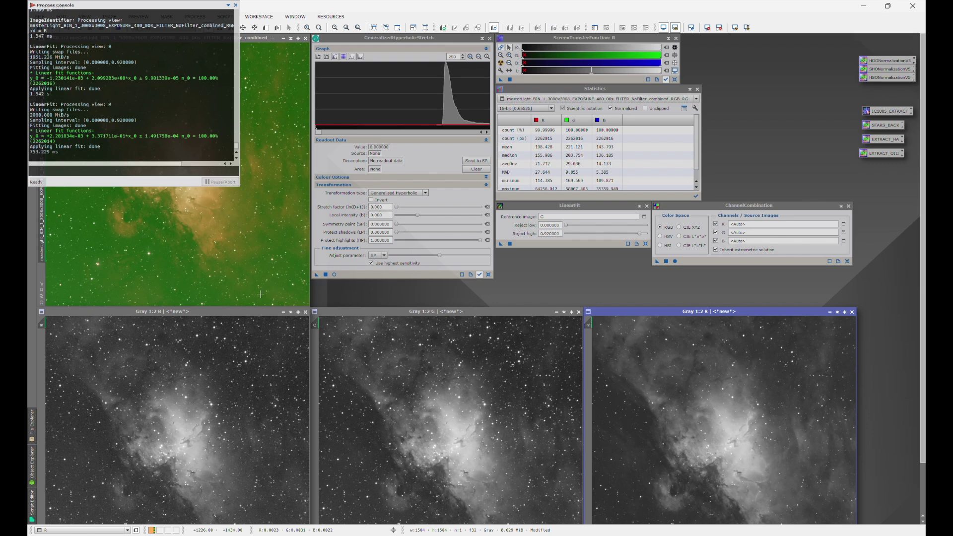
# Assign the R, G and B images to their matching ChannelCombination channels and combine them into a new RGB image
pyautogui.moveTo(590, 327); pyautogui.dragTo(744, 224)
pyautogui.click(317, 325)
pyautogui.moveTo(619, 272); pyautogui.dragTo(744, 234)
pyautogui.moveTo(41, 325); pyautogui.dragTo(746, 243)
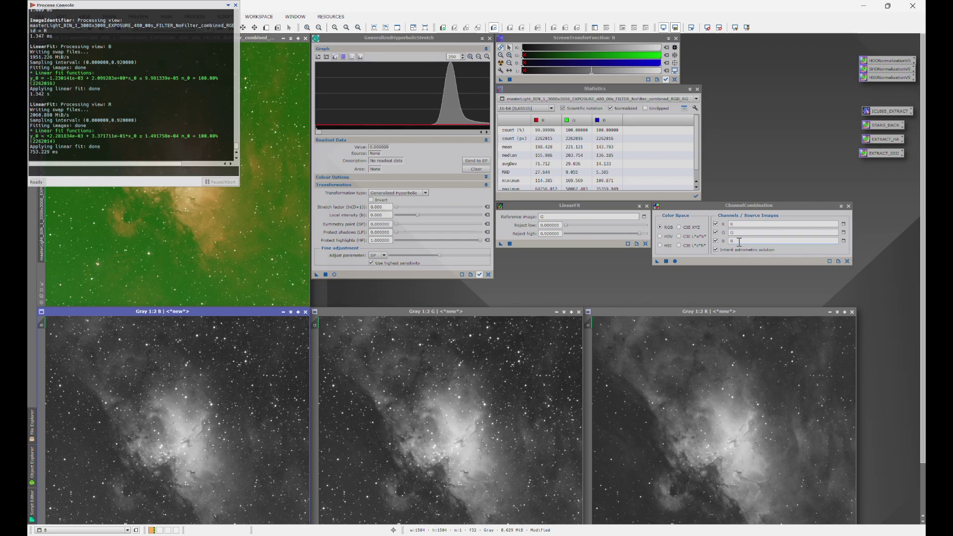
pyautogui.click(675, 261)
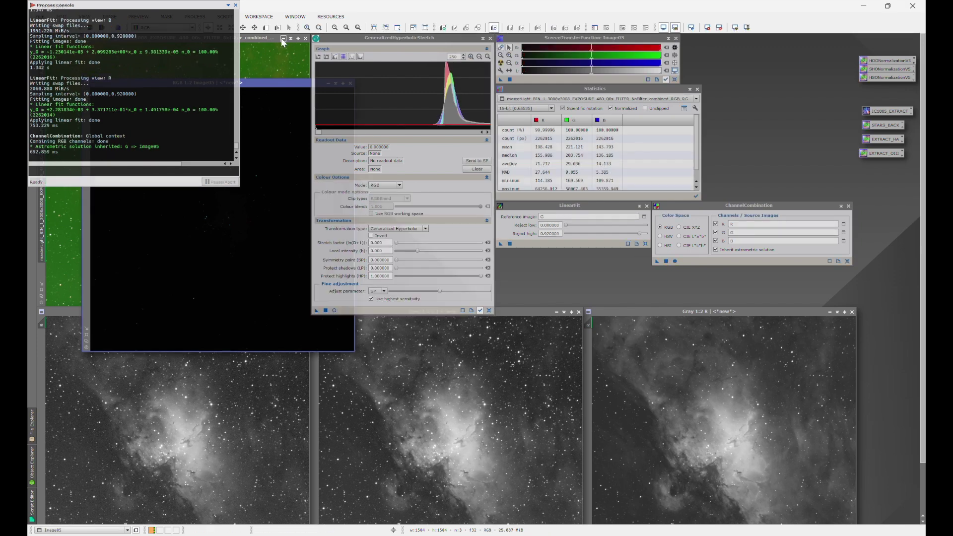
# Place the new RGB image over the original, close the process console and auto-stretch the new image's display
pyautogui.click(235, 5)
pyautogui.moveTo(248, 81); pyautogui.dragTo(207, 38)
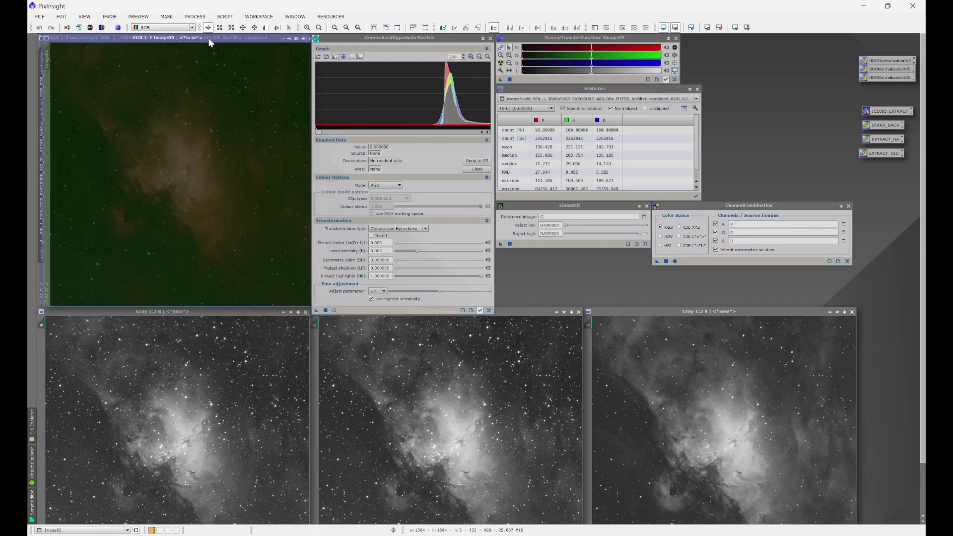
pyautogui.click(500, 63)
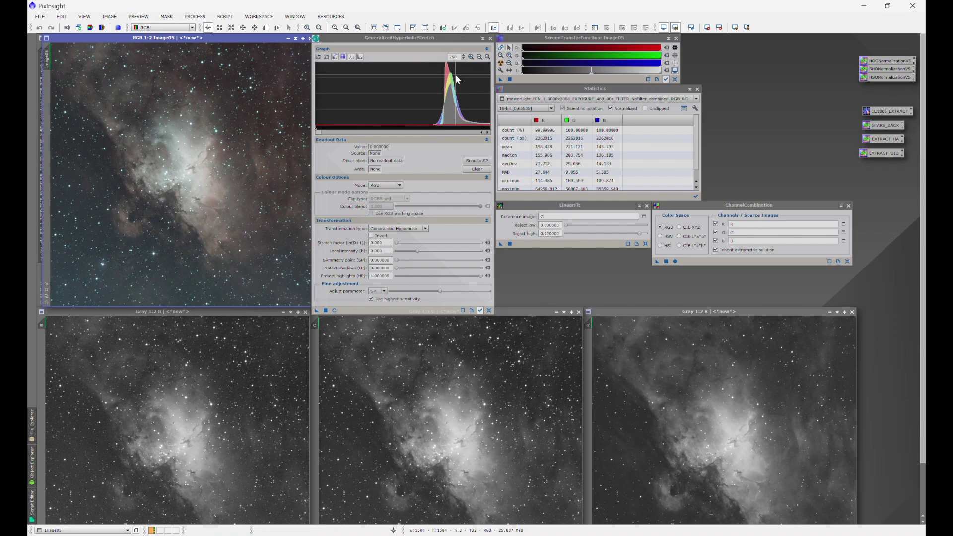
# Compare the histograms of the original and the recombined RGB images
pyautogui.moveTo(243, 37); pyautogui.dragTo(237, 132)
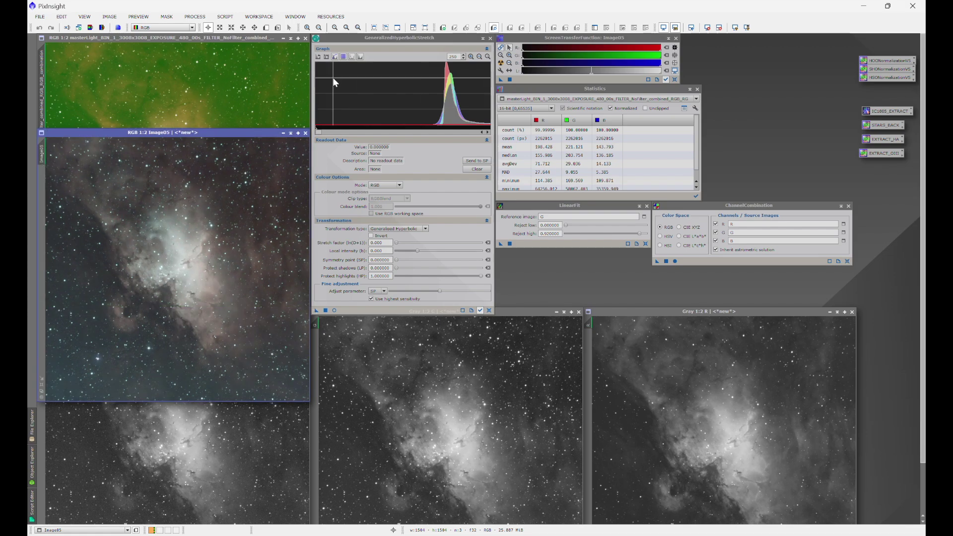
pyautogui.click(222, 37)
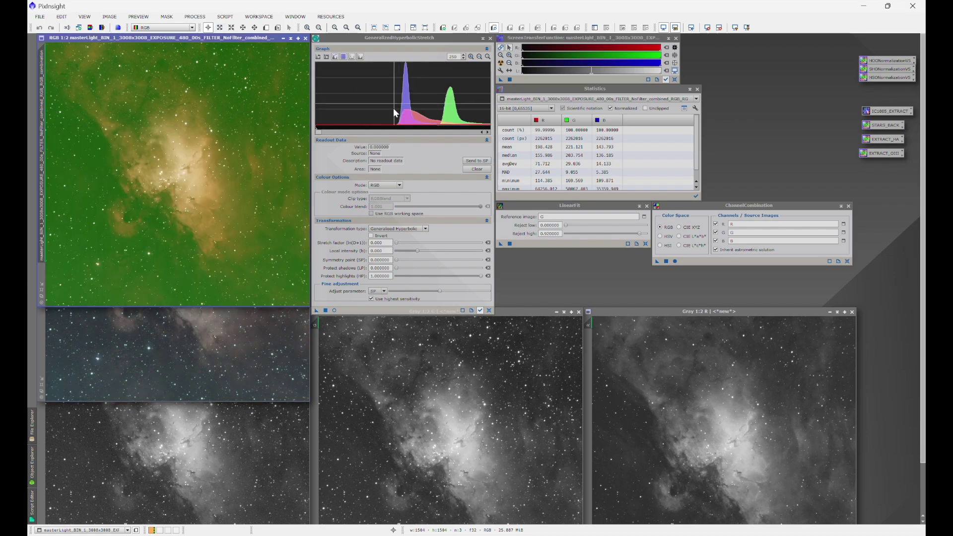
pyautogui.click(255, 326)
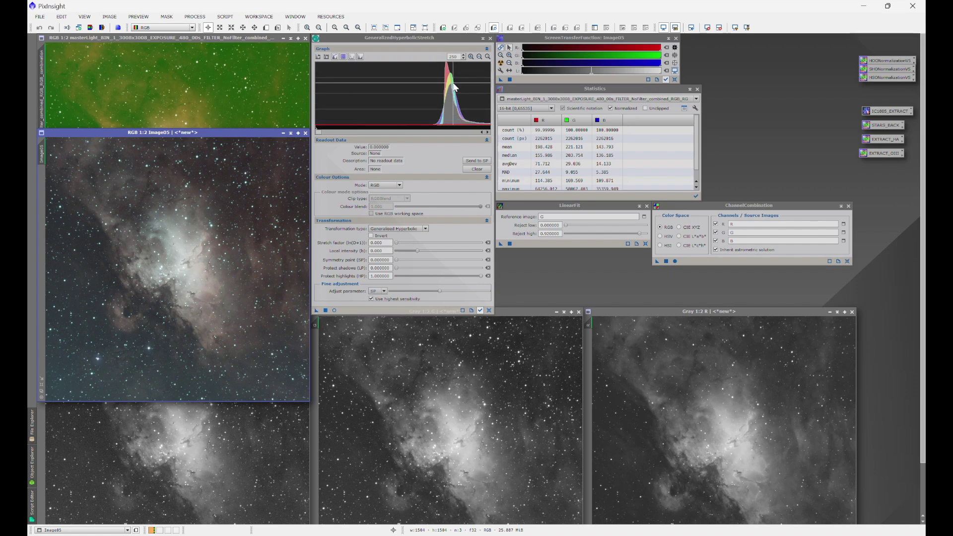
pyautogui.moveTo(454, 87)
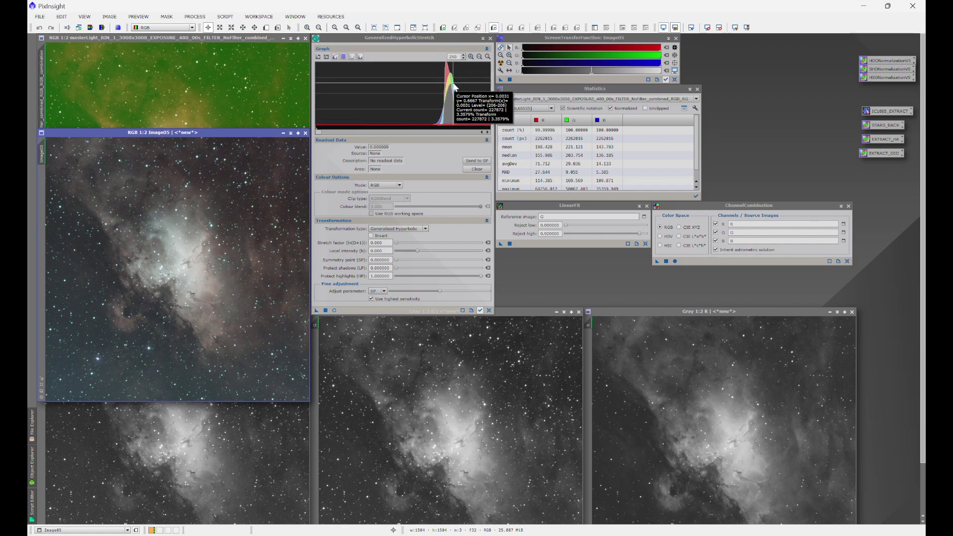
pyautogui.moveTo(227, 133); pyautogui.dragTo(228, 41)
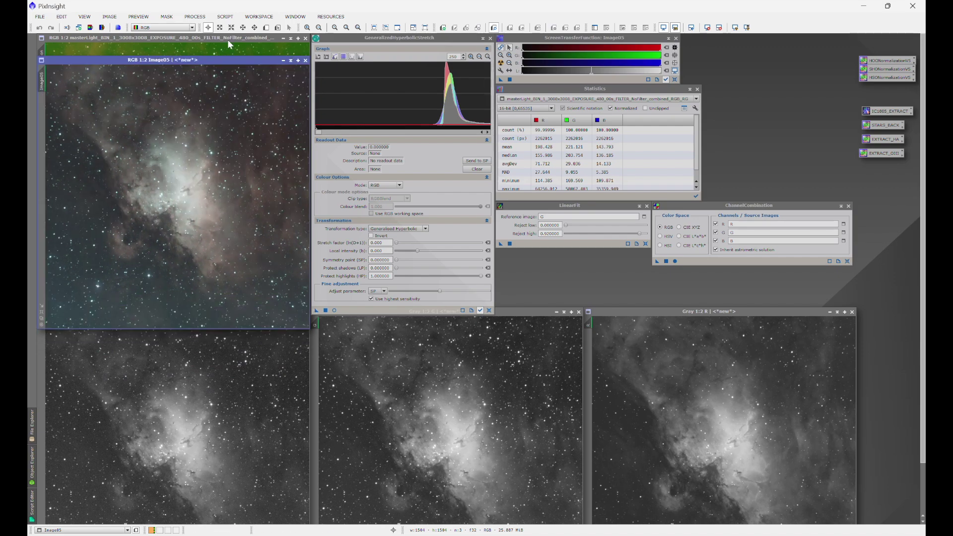
pyautogui.click(228, 39)
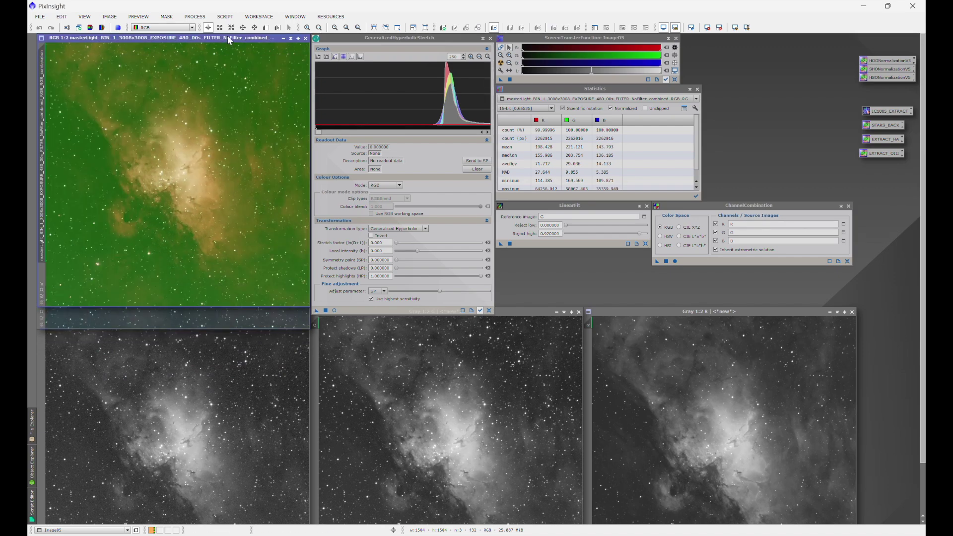
# Close the R, G and B channel images, discarding their unsaved data
pyautogui.click(852, 312)
pyautogui.click(490, 298)
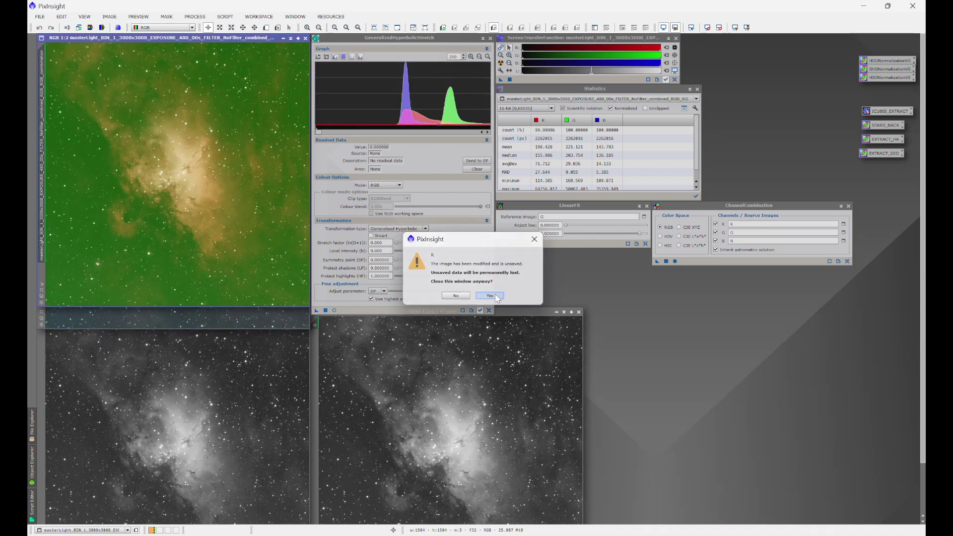
pyautogui.click(578, 312)
pyautogui.click(527, 300)
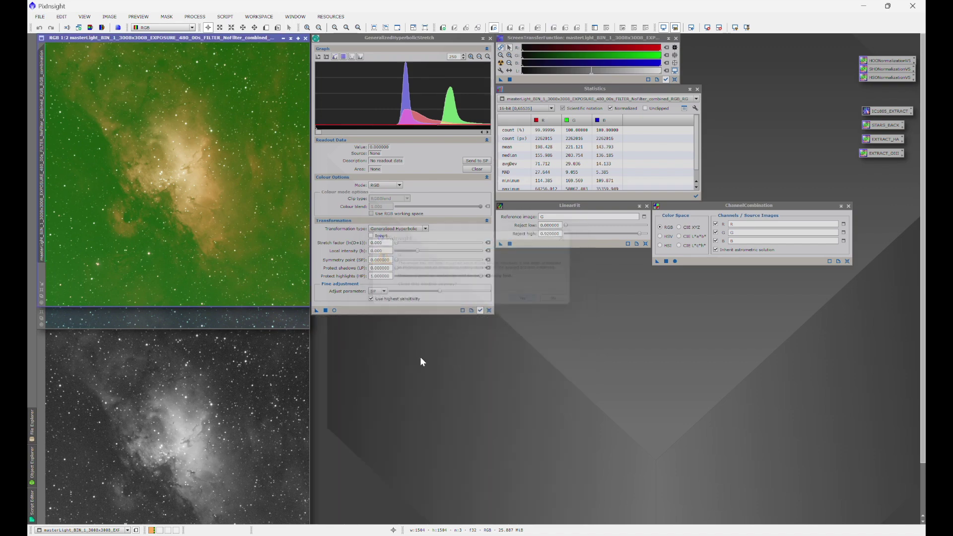
pyautogui.click(305, 312)
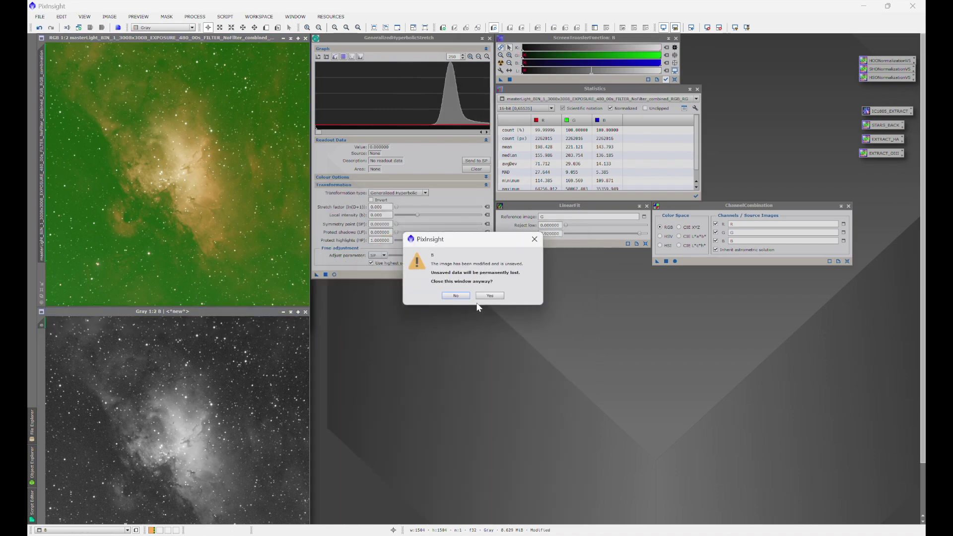
pyautogui.click(489, 296)
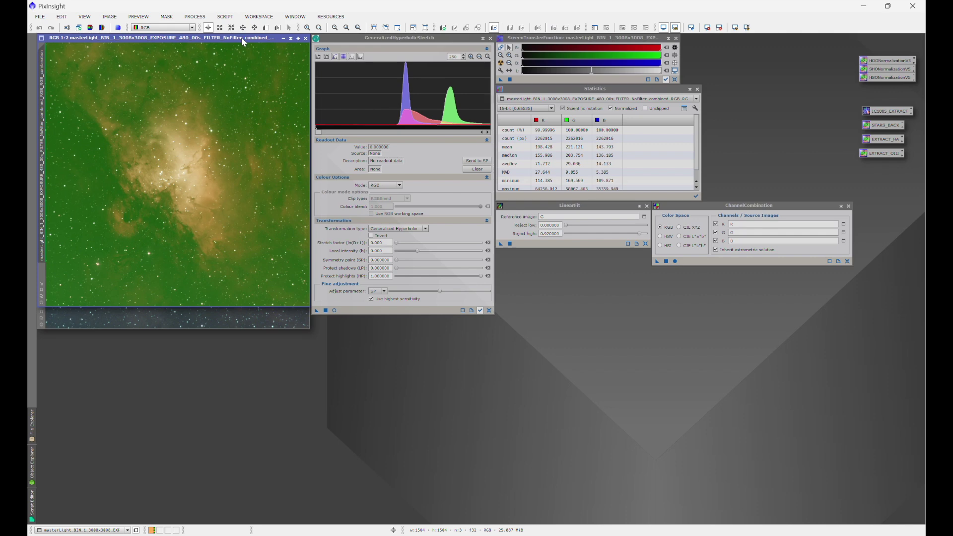
# Uncover and iconize the recombined RGB image, park its icon in free workspace beyond the ScreenTransferFunction window, and restore the image
pyautogui.moveTo(241, 38); pyautogui.dragTo(242, 148)
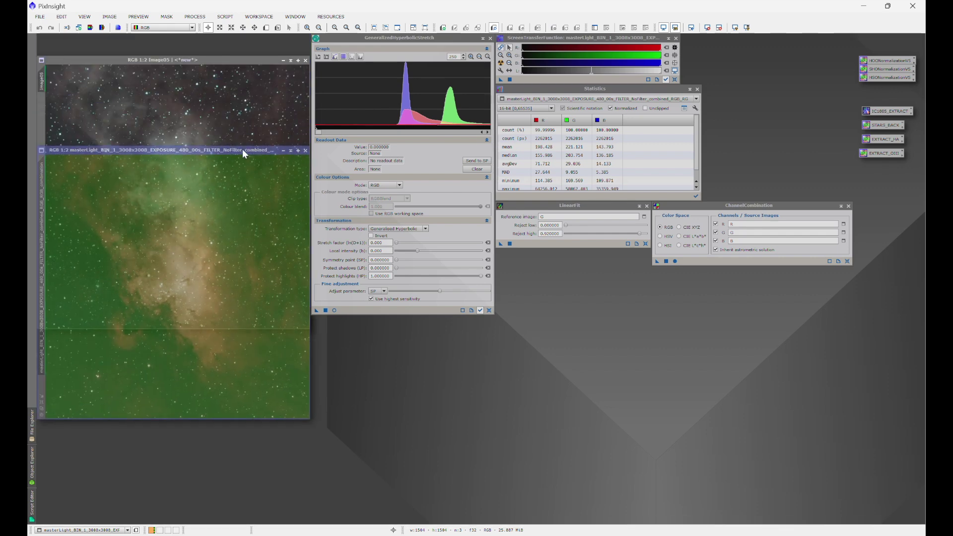
pyautogui.click(283, 60)
pyautogui.moveTo(191, 197); pyautogui.dragTo(763, 53)
pyautogui.doubleClick(763, 53)
# Set the recombined RGB image's identifier to PROMINENT
pyautogui.rightClick(132, 148)
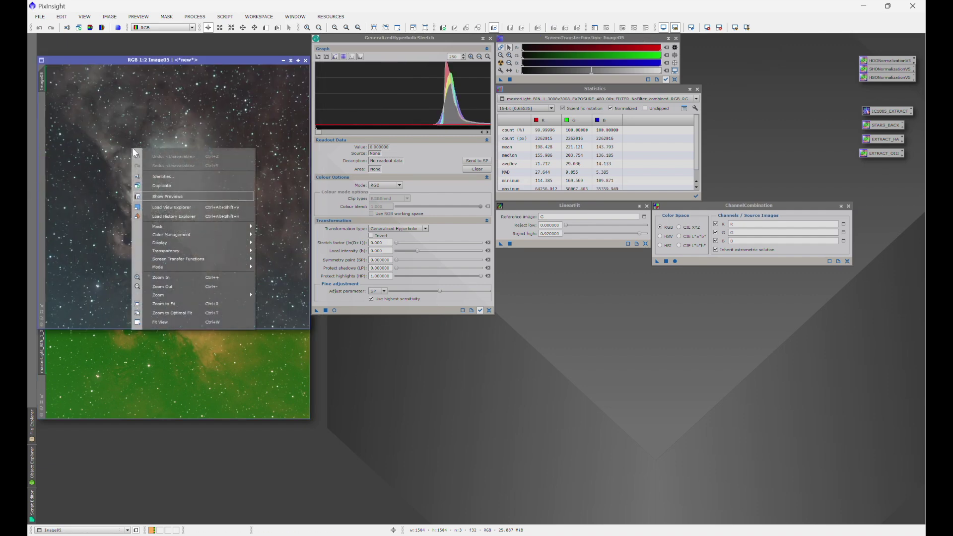
pyautogui.click(155, 177)
pyautogui.write('PROM')
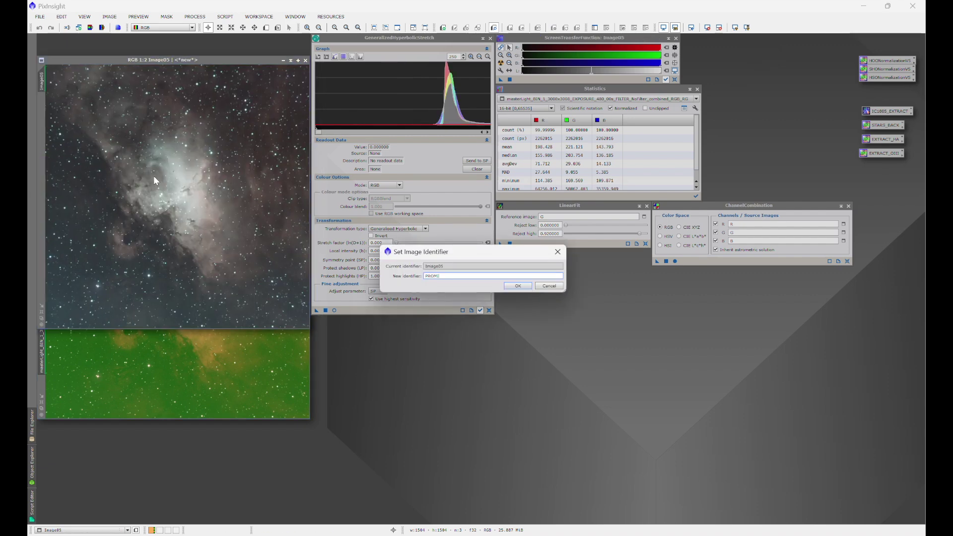
pyautogui.click(518, 286)
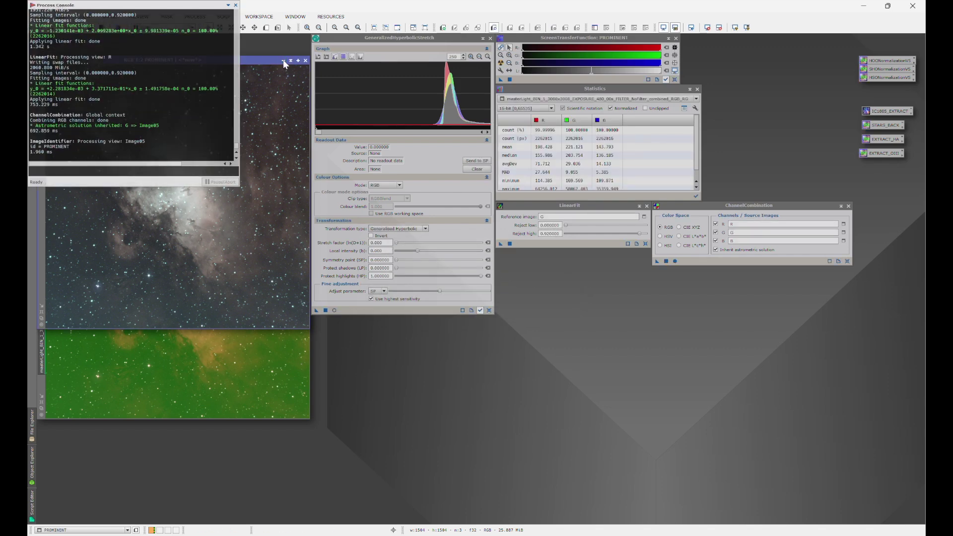
# Iconize the PROMINENT image, dismiss the process console and return the original image window to its former place
pyautogui.click(283, 60)
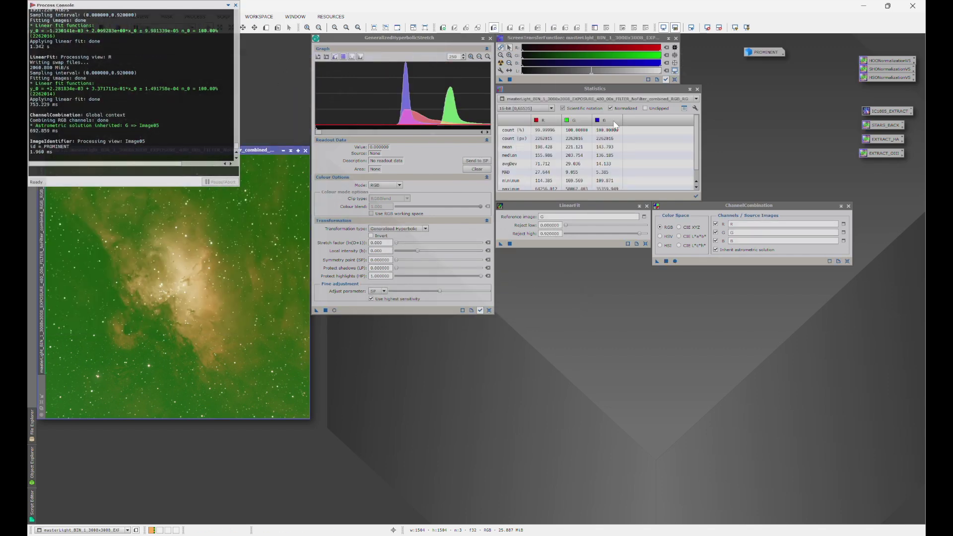
pyautogui.click(235, 5)
pyautogui.moveTo(220, 149); pyautogui.dragTo(222, 40)
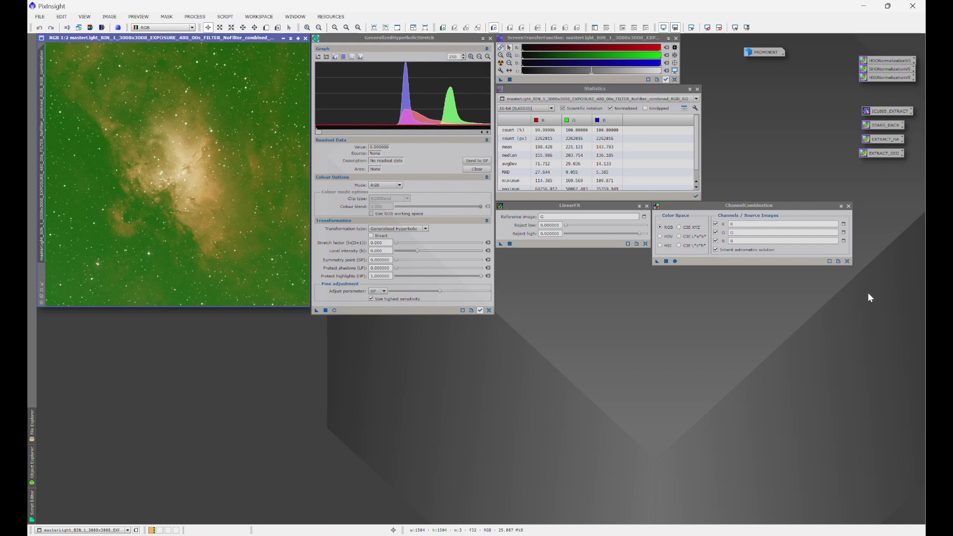
# Reset ChannelCombination and LinearFit to their defaults and extract the RGB channels of the original image again
pyautogui.click(847, 261)
pyautogui.click(645, 243)
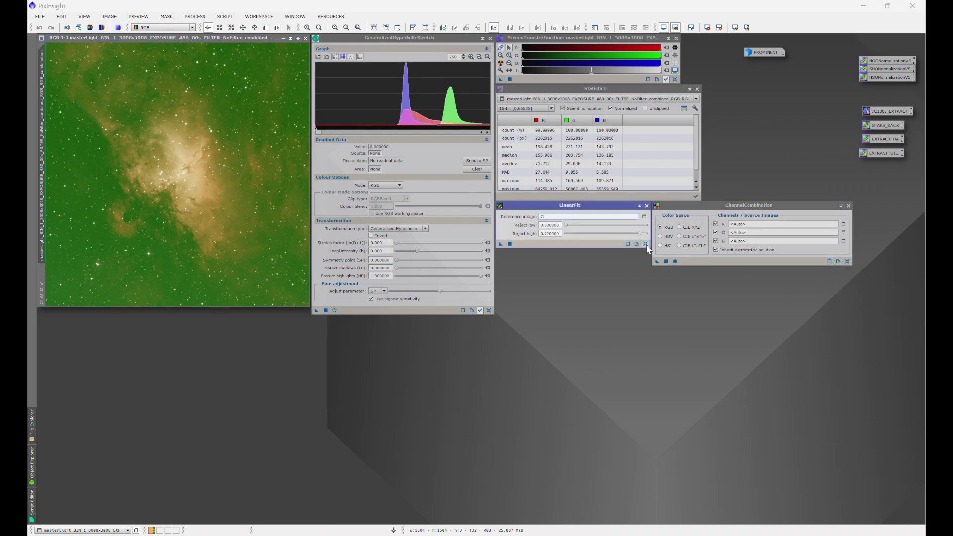
pyautogui.click(100, 28)
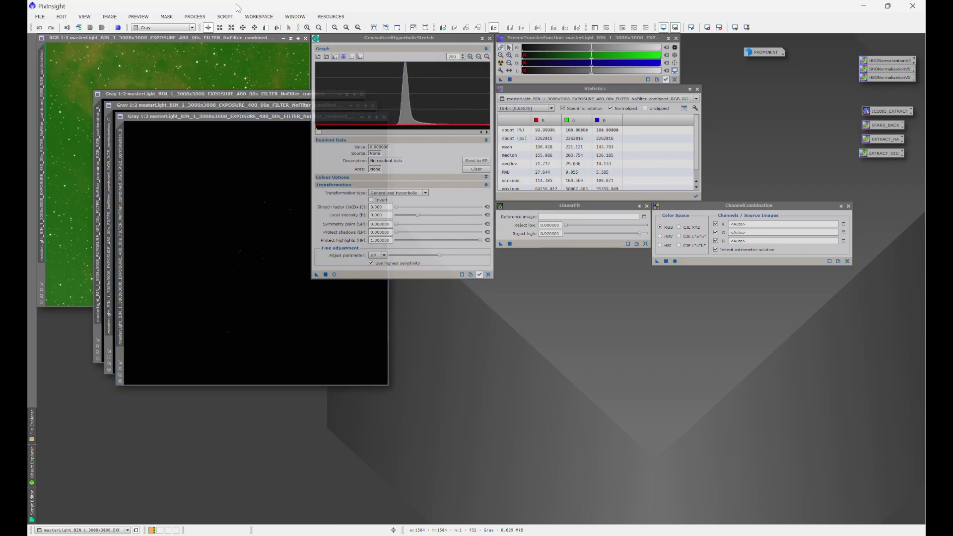
# Arrange the extracted blue, green and red channel images side by side in a row below the original
pyautogui.moveTo(186, 188); pyautogui.dragTo(146, 315)
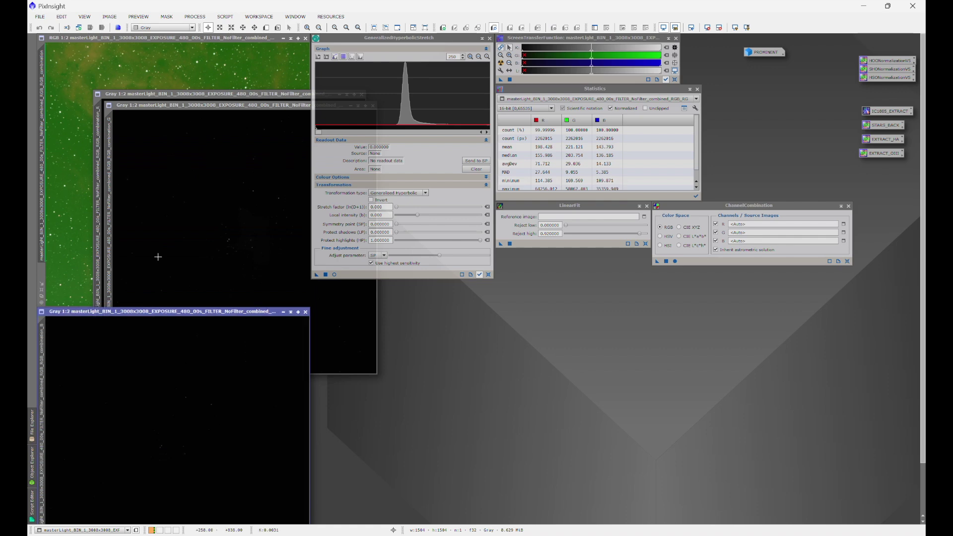
pyautogui.moveTo(175, 106); pyautogui.dragTo(384, 310)
pyautogui.moveTo(244, 97); pyautogui.dragTo(733, 313)
# Choose the extracted blue channel image, ending in _B, as the reference image for LinearFit
pyautogui.click(214, 38)
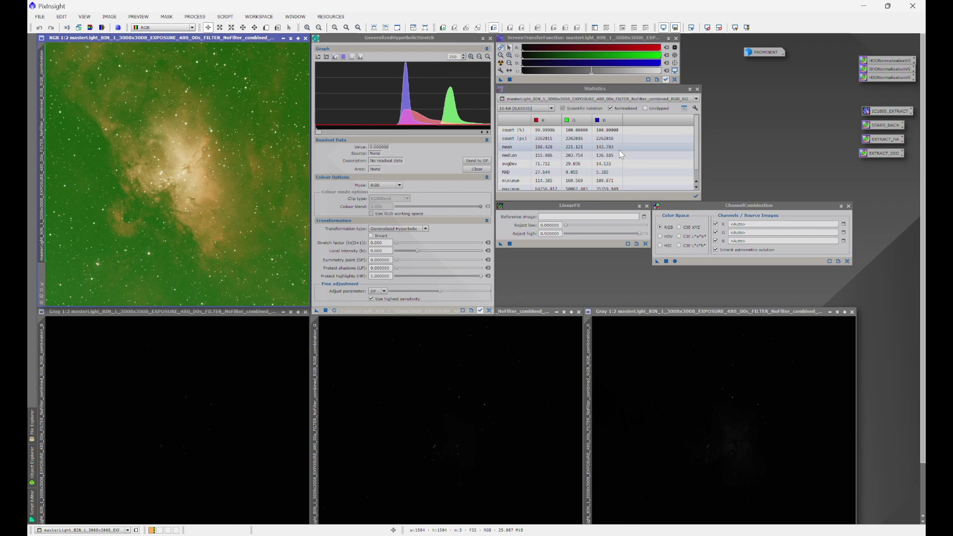
pyautogui.click(644, 217)
pyautogui.click(444, 263)
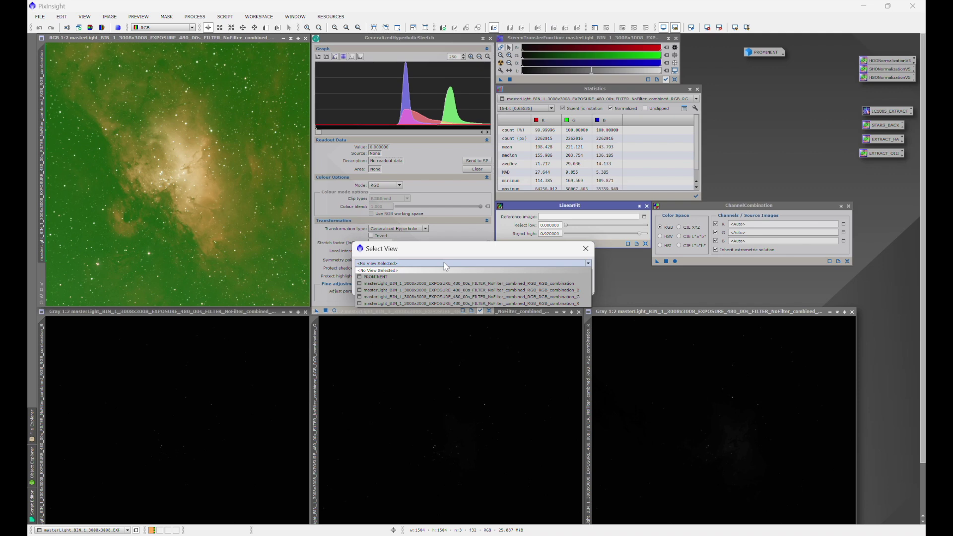
pyautogui.click(562, 290)
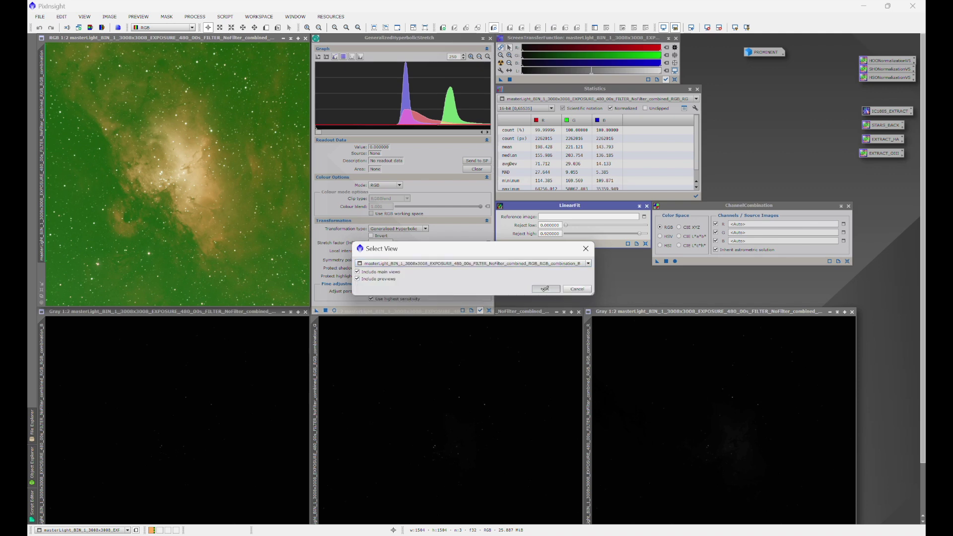
pyautogui.click(550, 288)
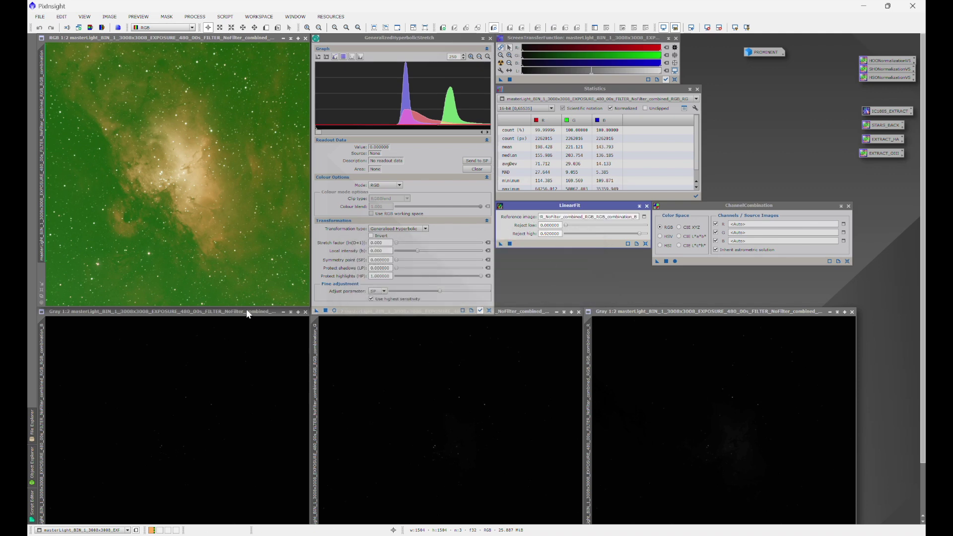
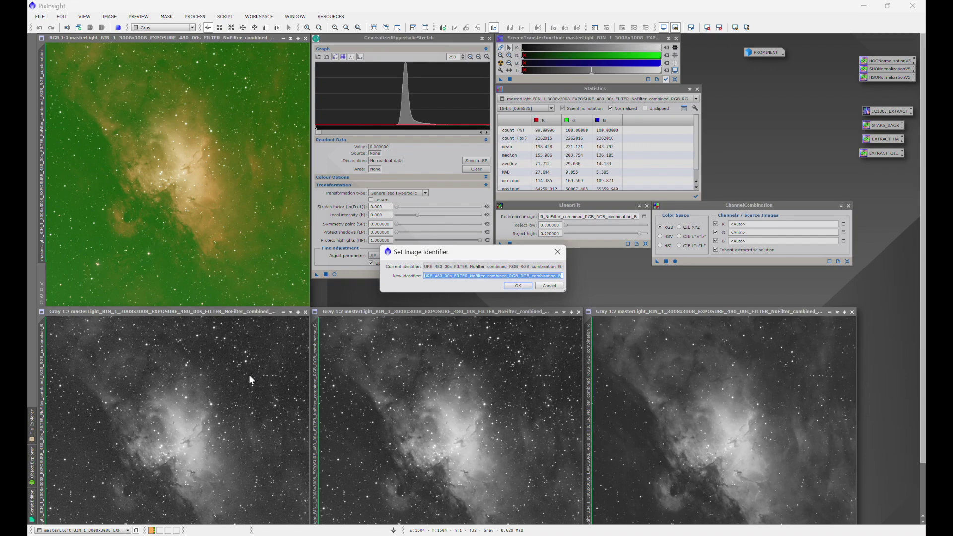
# Rename the extracted blue, green and red channel images as B, G and R
pyautogui.write('B')
pyautogui.press('Return')
pyautogui.rightClick(468, 376)
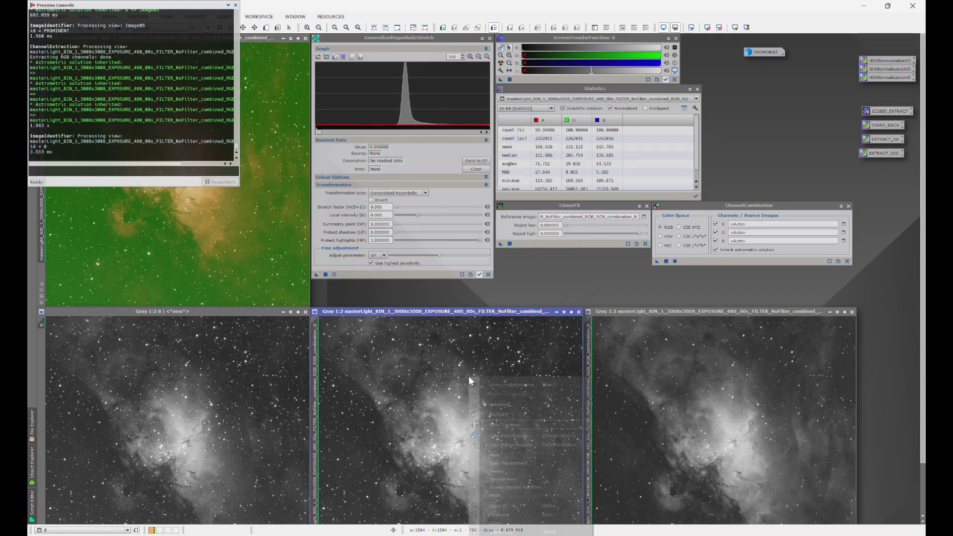
pyautogui.click(496, 402)
pyautogui.write('G')
pyautogui.click(525, 290)
pyautogui.rightClick(678, 385)
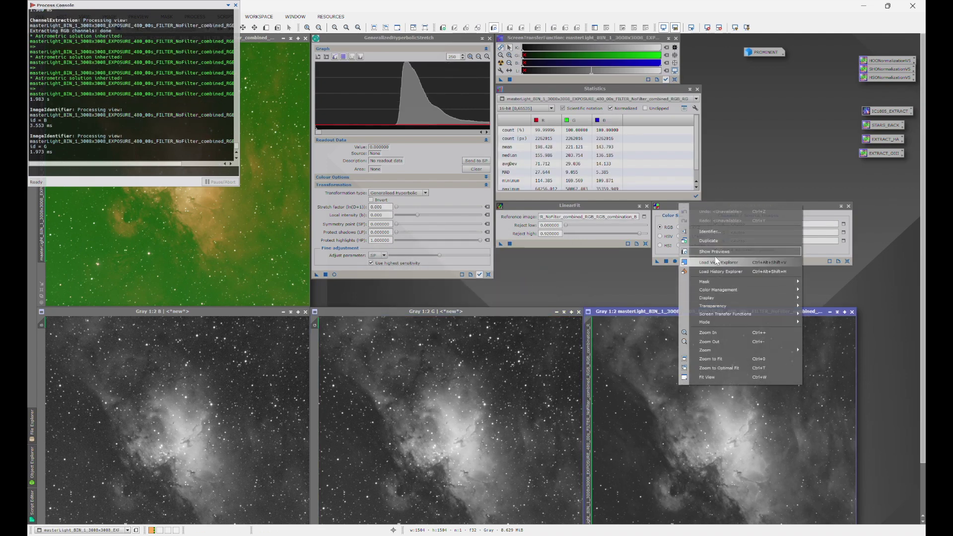
pyautogui.click(710, 231)
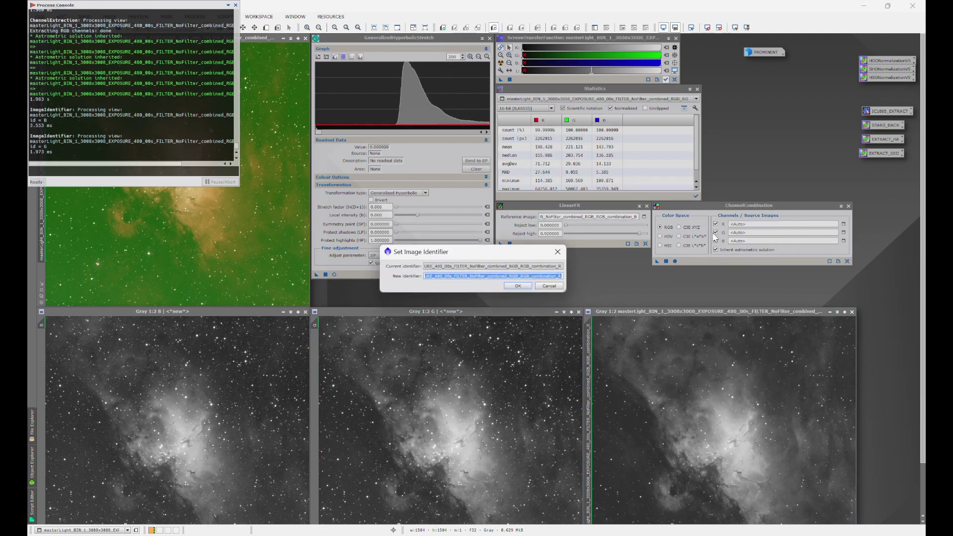
pyautogui.write('R')
pyautogui.click(514, 287)
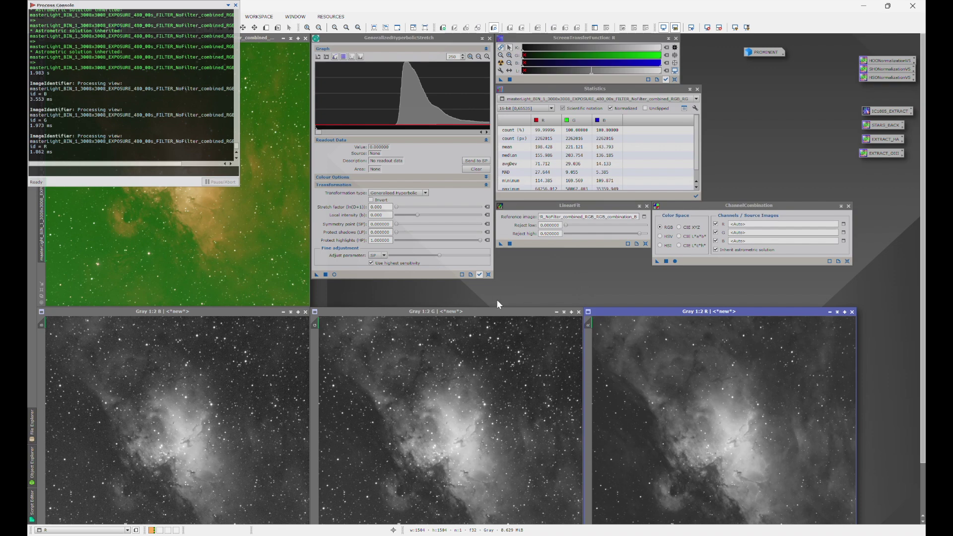
# Try to apply LinearFit to the G image with the existing reference image
pyautogui.click(527, 205)
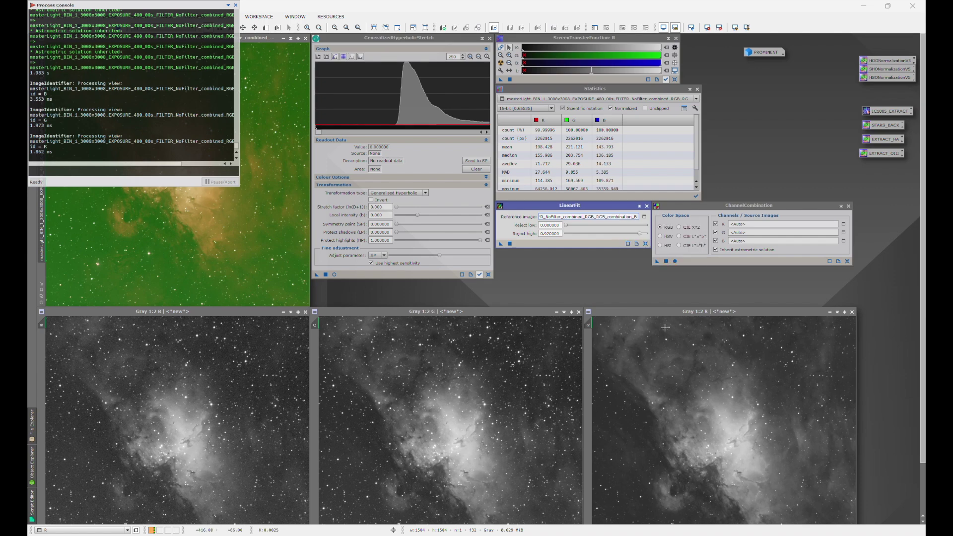
pyautogui.click(236, 5)
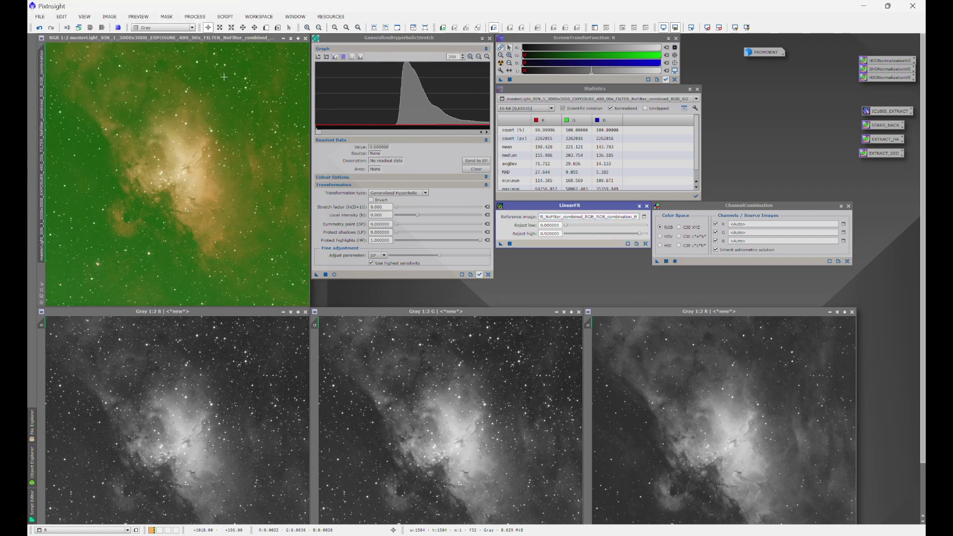
pyautogui.click(451, 313)
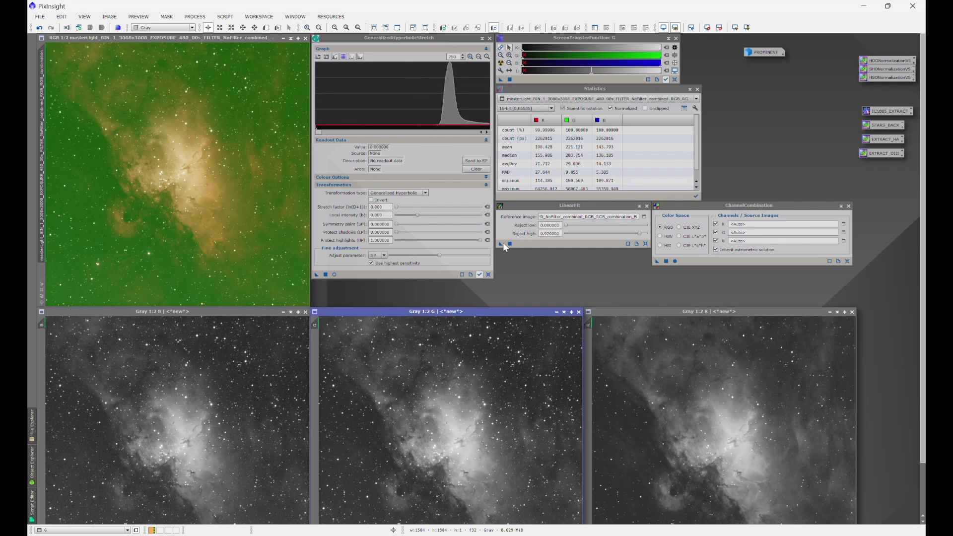
pyautogui.moveTo(500, 243); pyautogui.dragTo(451, 393)
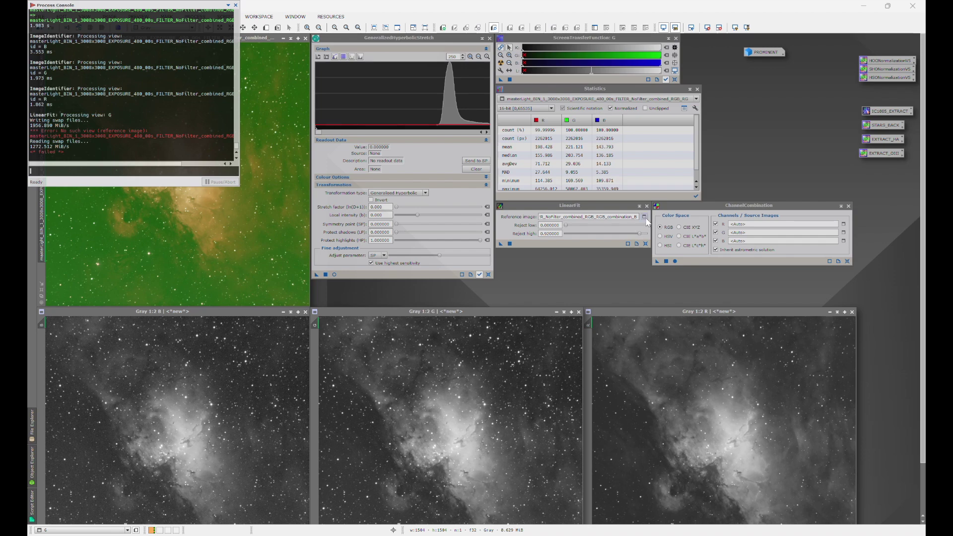
# Replace LinearFit's outdated reference image with the renamed B view
pyautogui.tripleClick(591, 217)
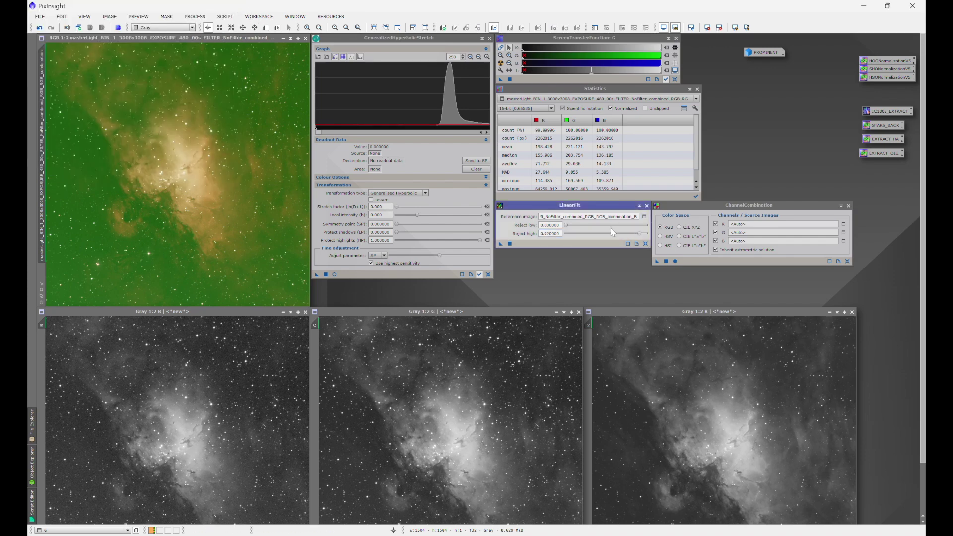
pyautogui.press('Delete')
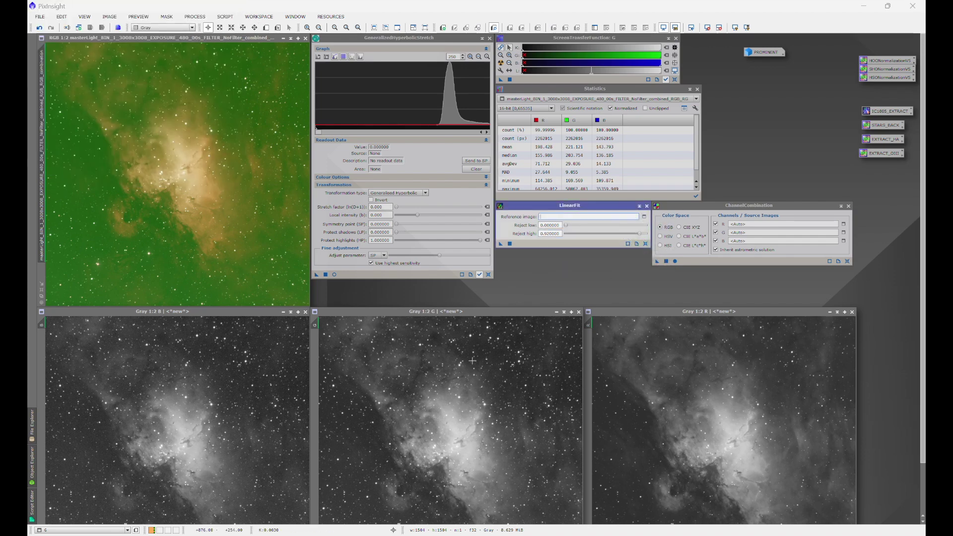
pyautogui.click(643, 216)
pyautogui.click(368, 264)
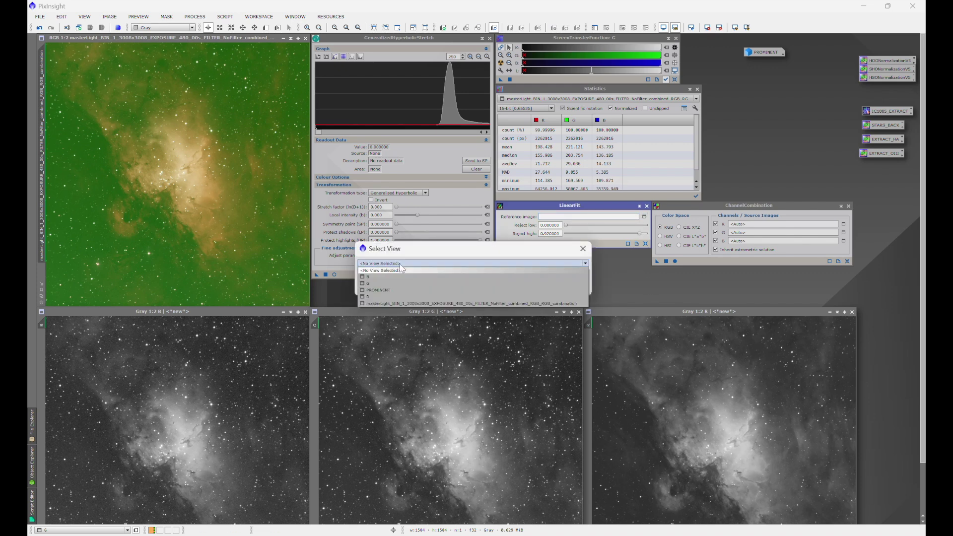
pyautogui.click(380, 280)
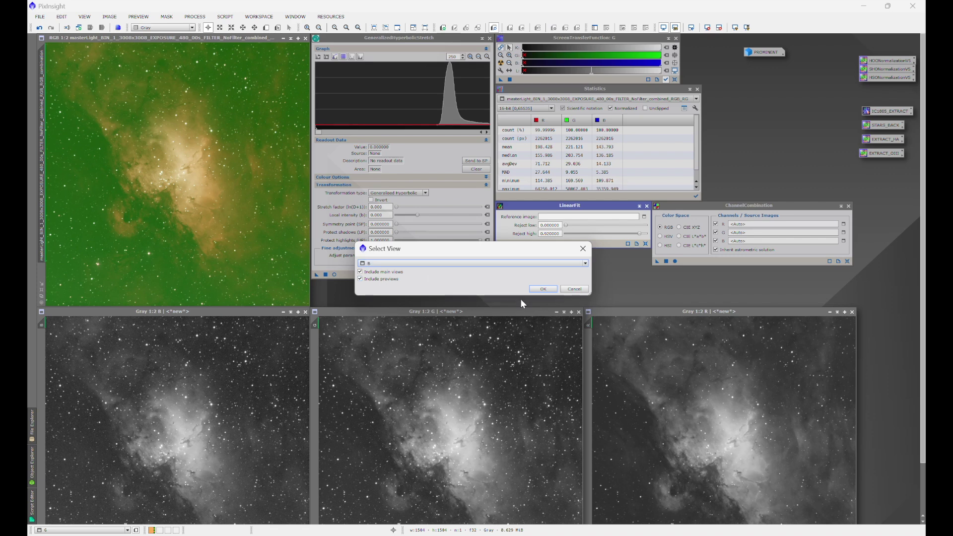
pyautogui.click(542, 286)
# Apply LinearFit to the G image, dismiss the process console and auto-stretch the image's screen display again
pyautogui.moveTo(498, 243); pyautogui.dragTo(445, 364)
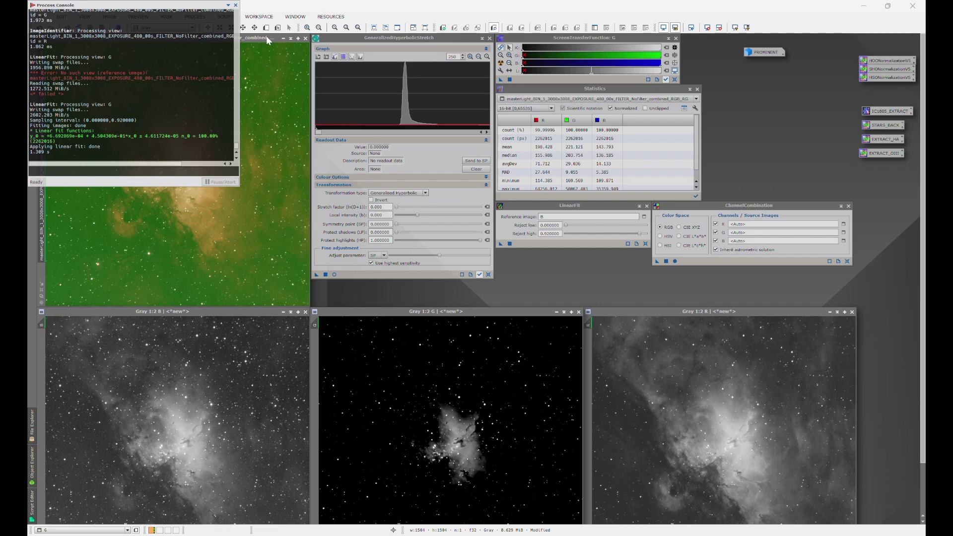
pyautogui.click(235, 5)
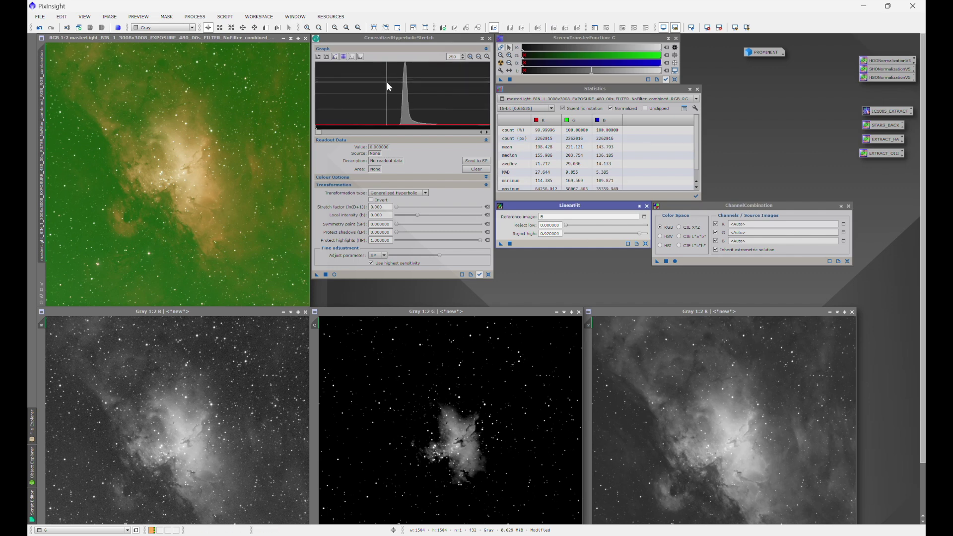
pyautogui.moveTo(387, 83)
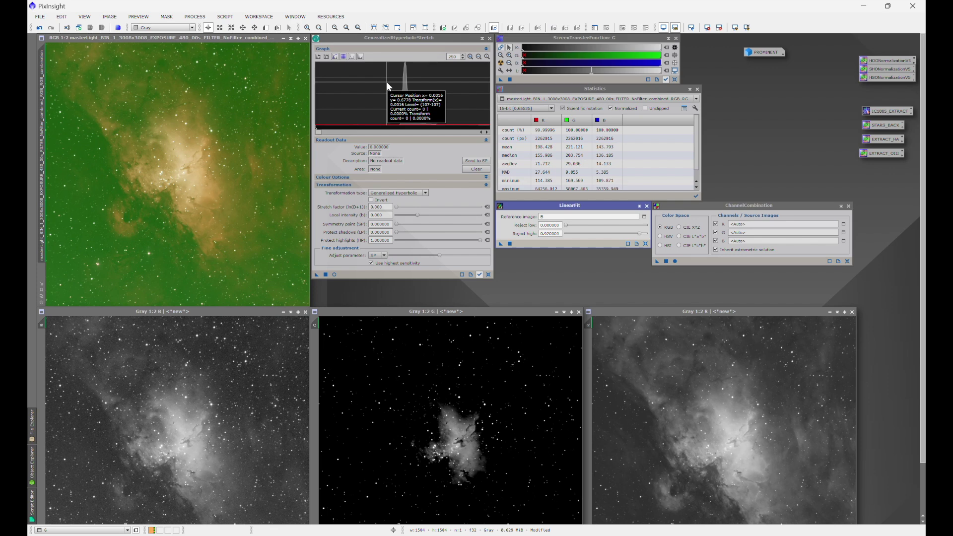
pyautogui.click(446, 312)
pyautogui.hotkey('ctrl', 'a')
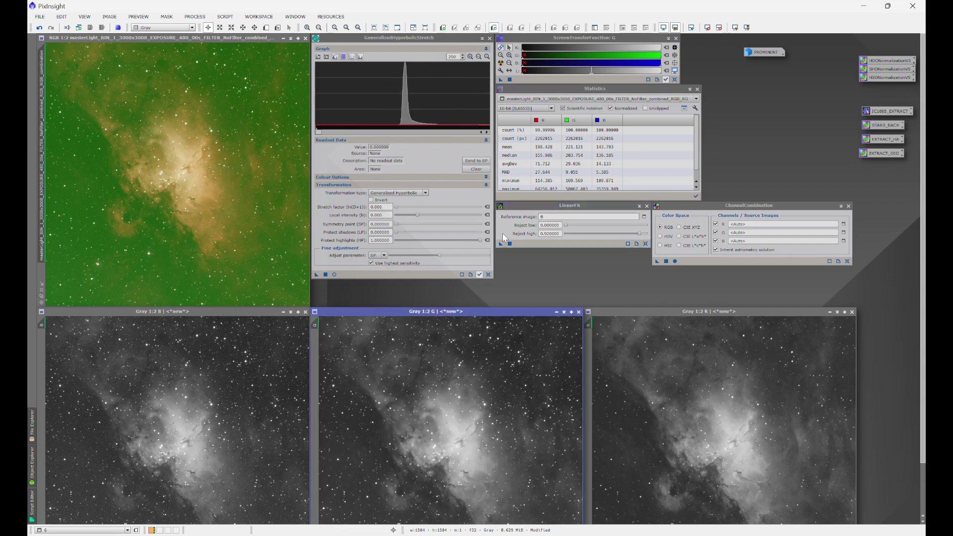
# Apply LinearFit to the R image and auto-stretch its screen display again
pyautogui.moveTo(501, 244); pyautogui.dragTo(694, 380)
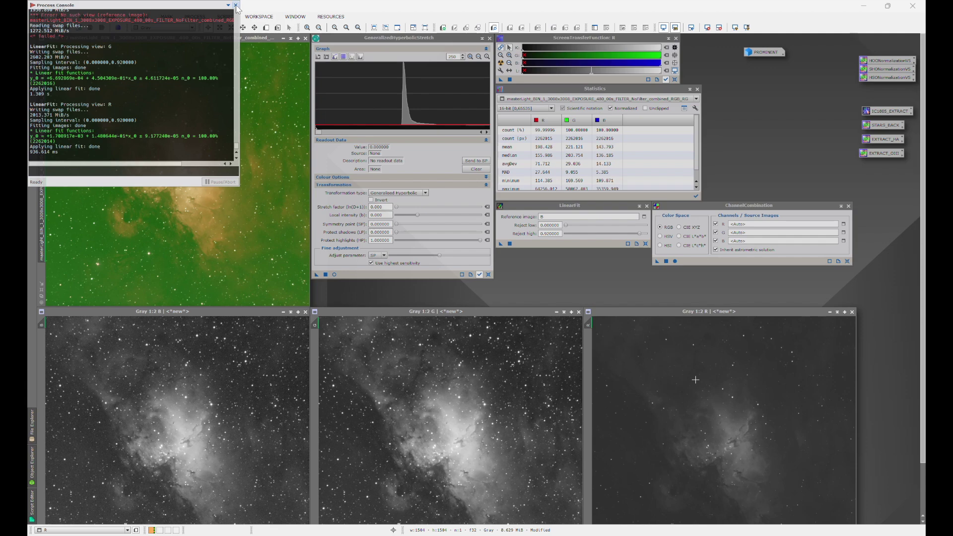
pyautogui.click(681, 317)
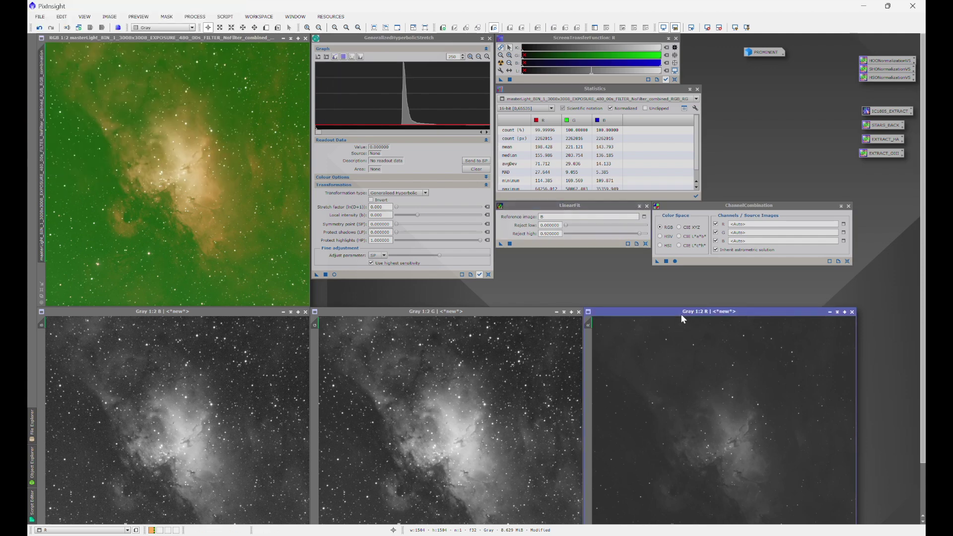
pyautogui.hotkey('ctrl', 'a')
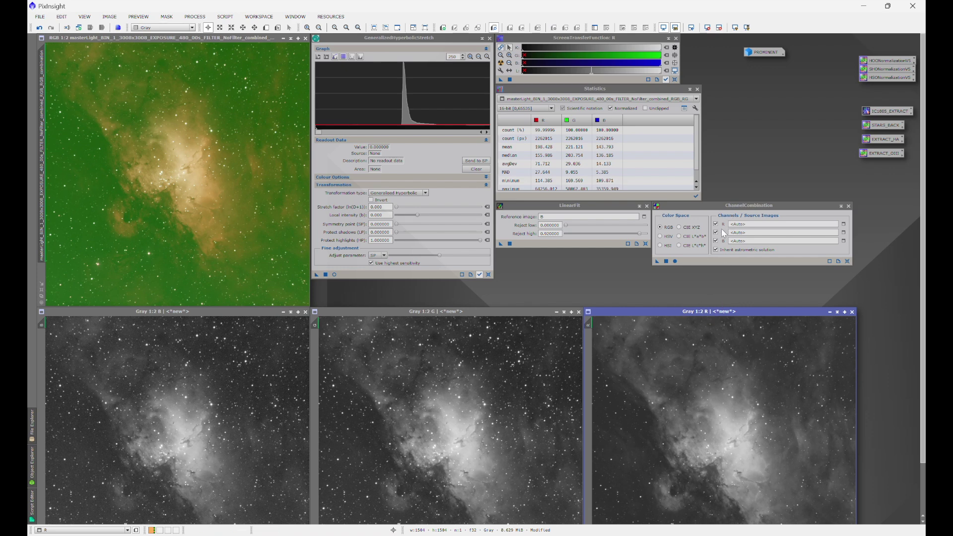
# Assign the R, G and B images to the matching ChannelCombination channels and combine them into a new RGB image
pyautogui.moveTo(590, 325); pyautogui.dragTo(740, 226)
pyautogui.moveTo(315, 325); pyautogui.dragTo(735, 231)
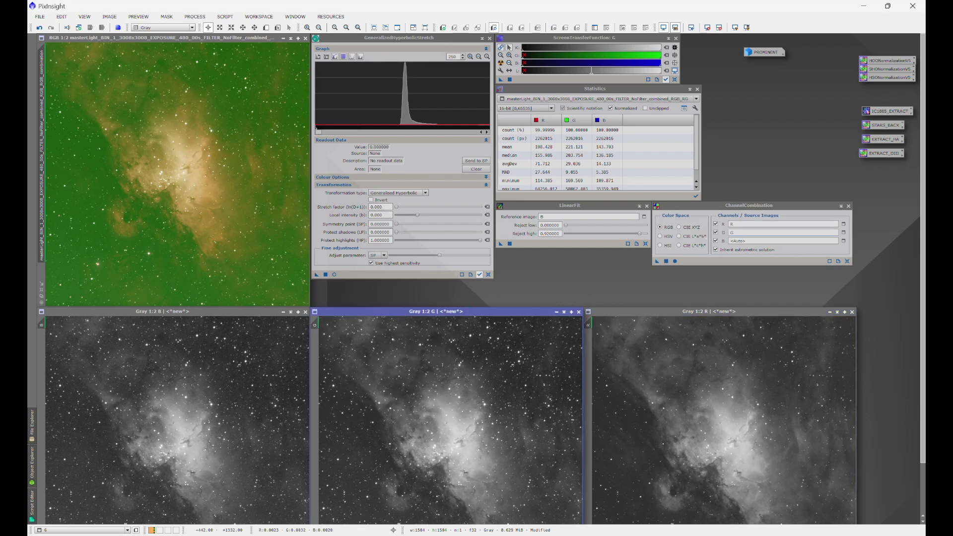
pyautogui.moveTo(42, 324); pyautogui.dragTo(733, 241)
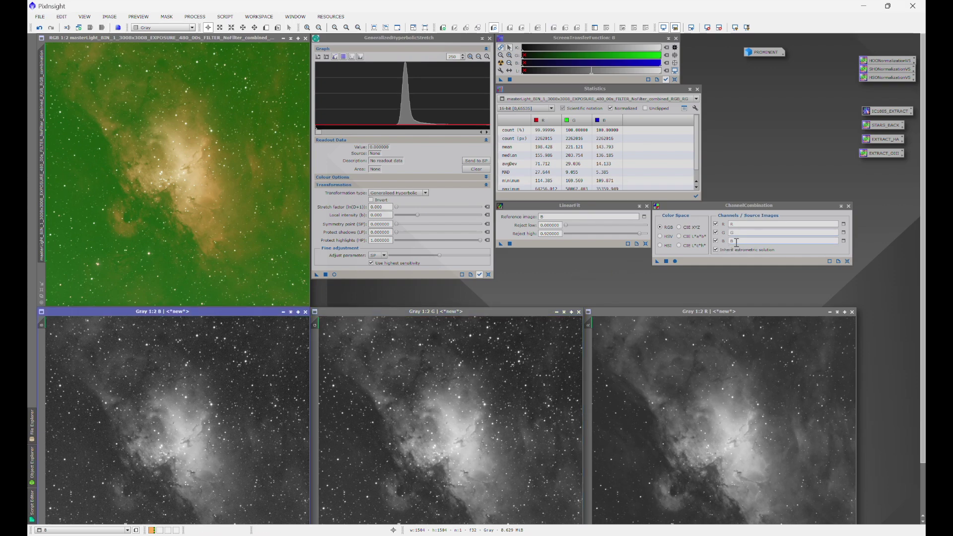
pyautogui.click(675, 260)
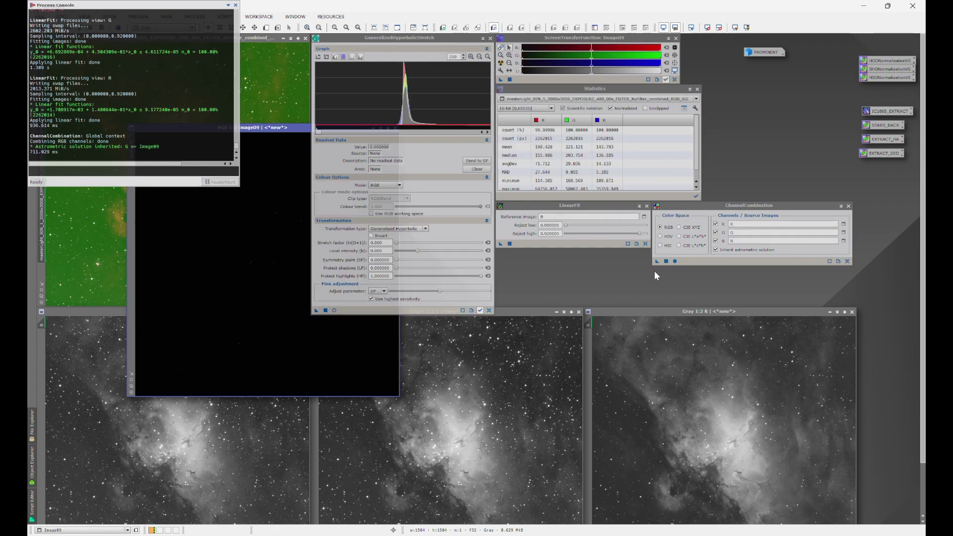
# Close the R, G and B channel images without saving and dismiss the process console
pyautogui.click(851, 312)
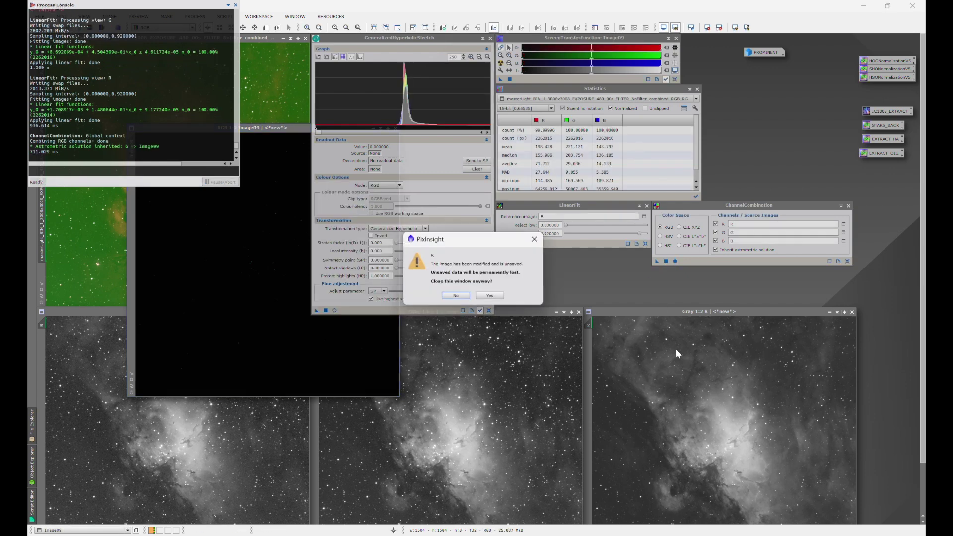
pyautogui.click(490, 298)
pyautogui.click(579, 312)
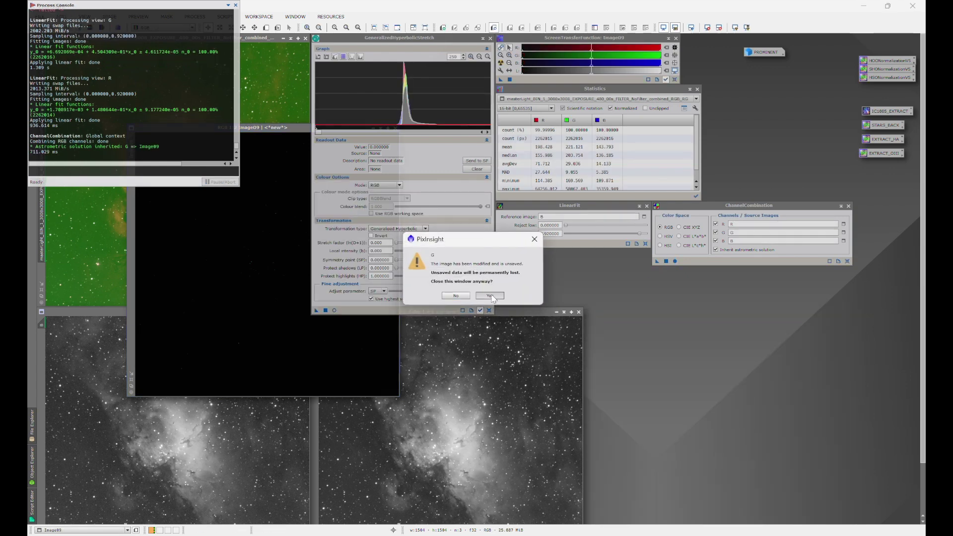
pyautogui.click(491, 296)
pyautogui.click(106, 311)
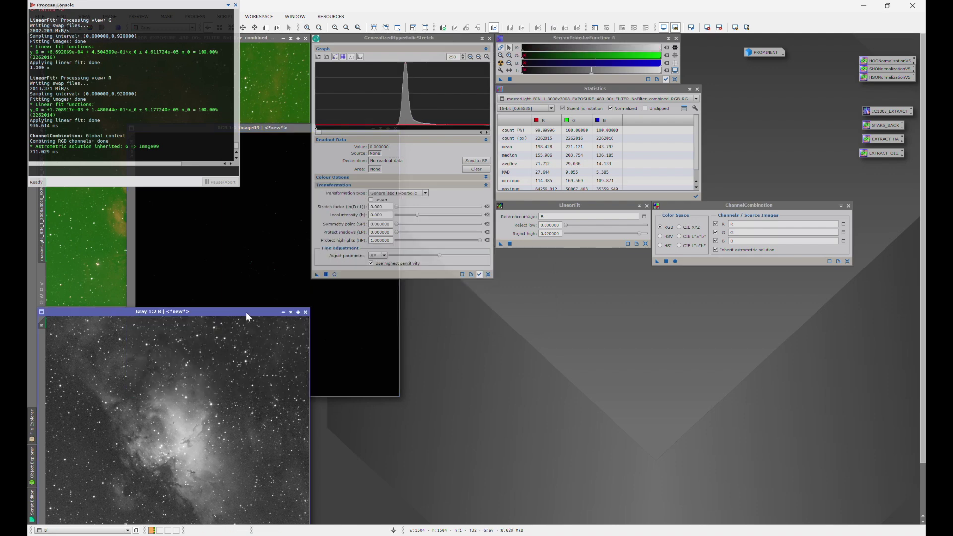
pyautogui.click(305, 311)
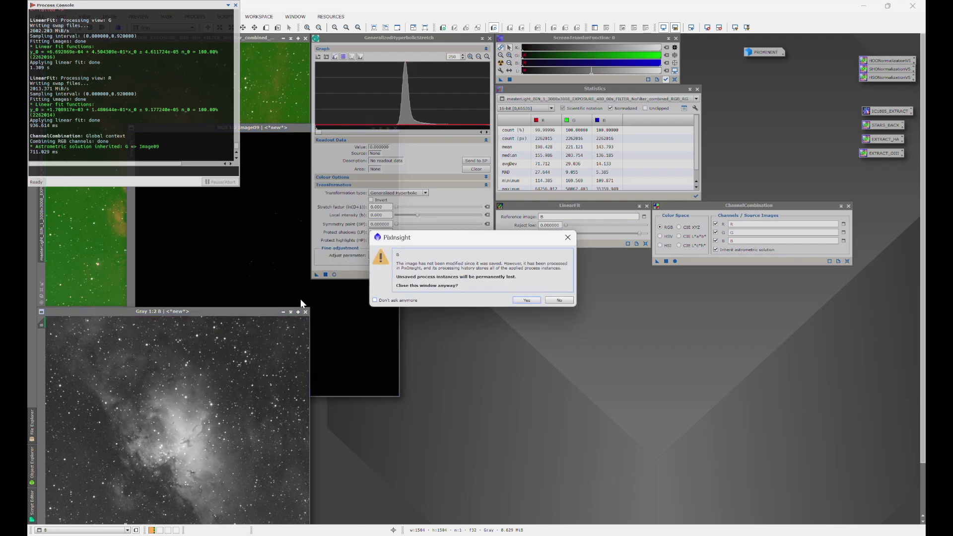
pyautogui.click(527, 301)
pyautogui.click(235, 6)
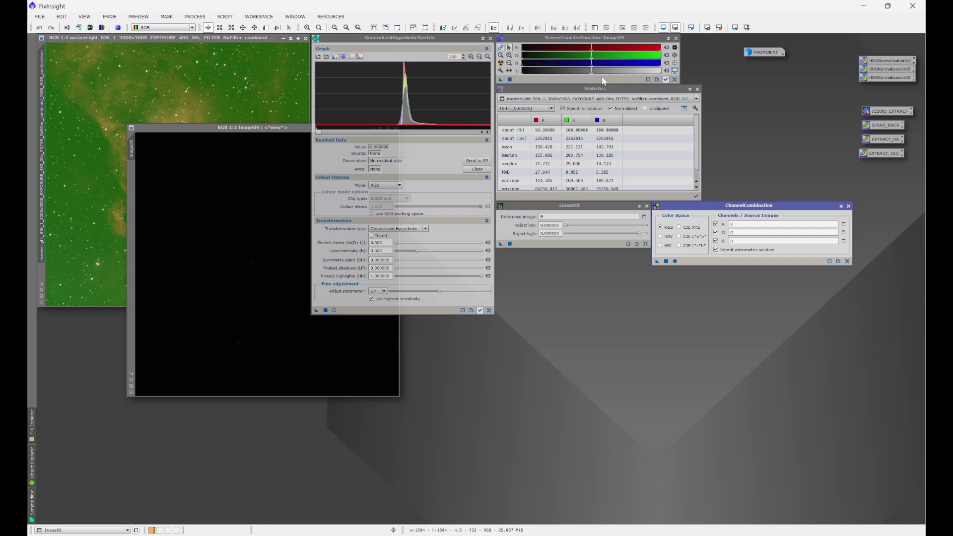
# Restore the iconized PROMINENT image below the original and place the new combined image beside it
pyautogui.doubleClick(773, 52)
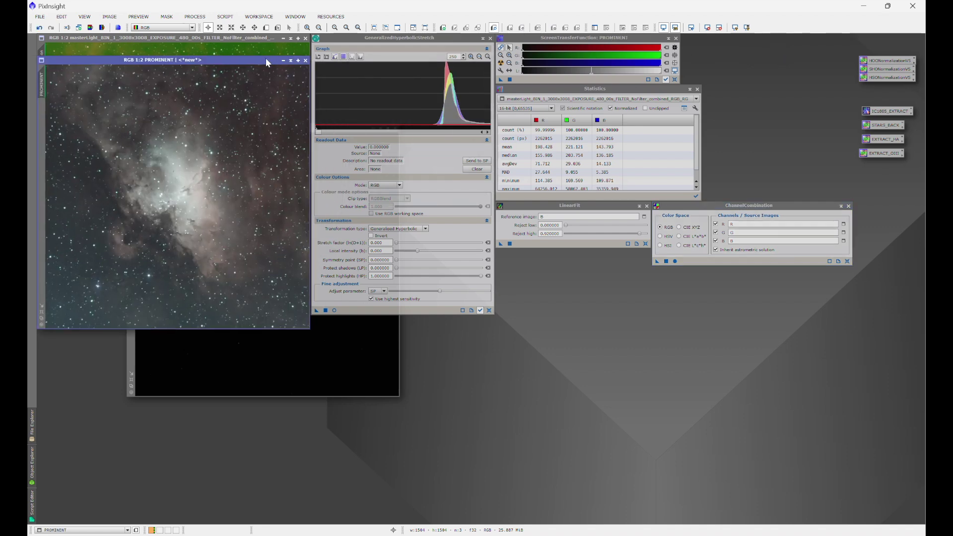
pyautogui.moveTo(261, 59); pyautogui.dragTo(261, 308)
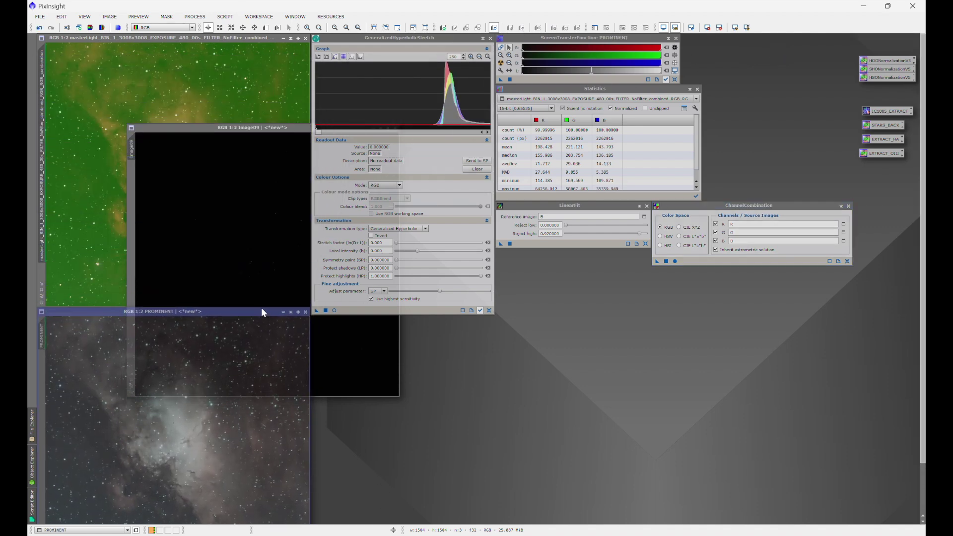
pyautogui.click(235, 127)
pyautogui.moveTo(235, 127); pyautogui.dragTo(418, 313)
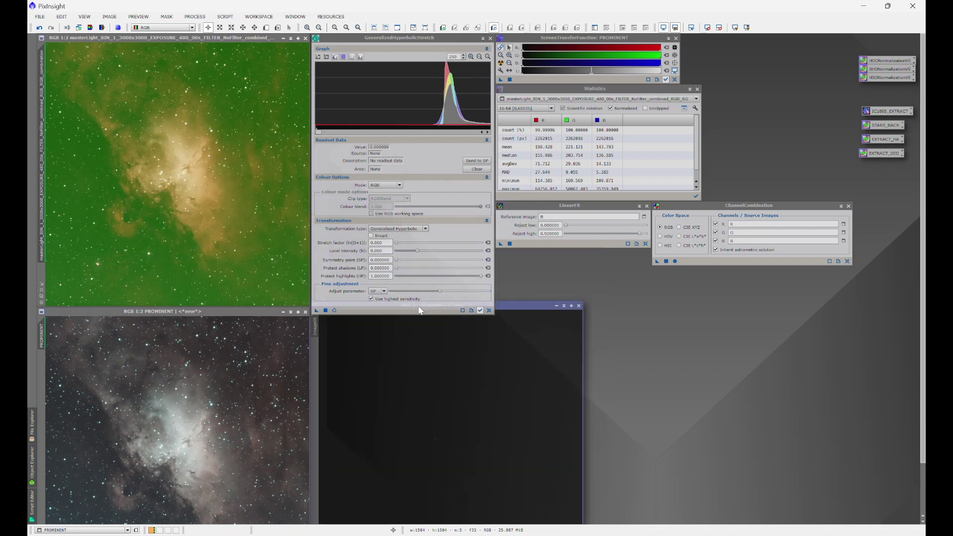
pyautogui.click(418, 313)
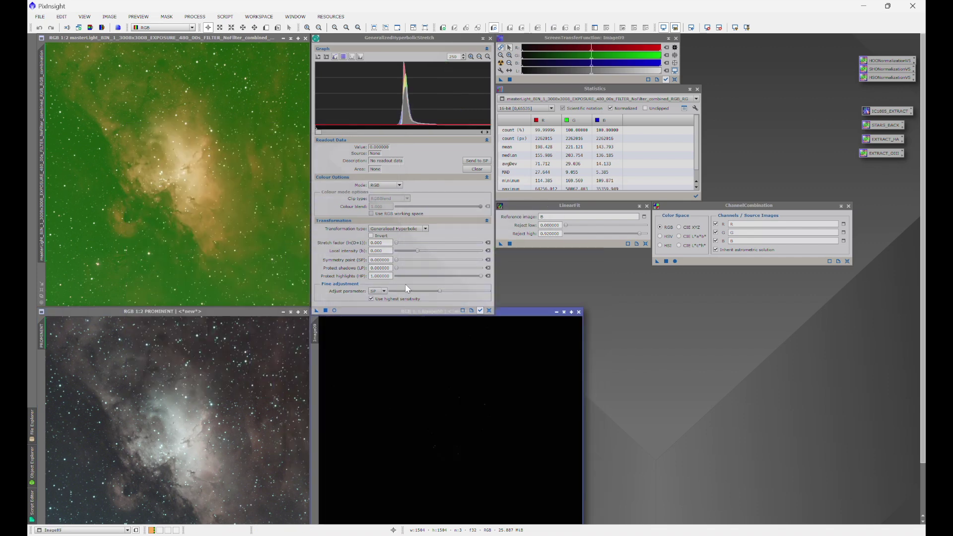
# Compare the GeneralizedHyperbolicStretch histograms of the original, the PROMINENT image and the newly combined image
pyautogui.click(247, 38)
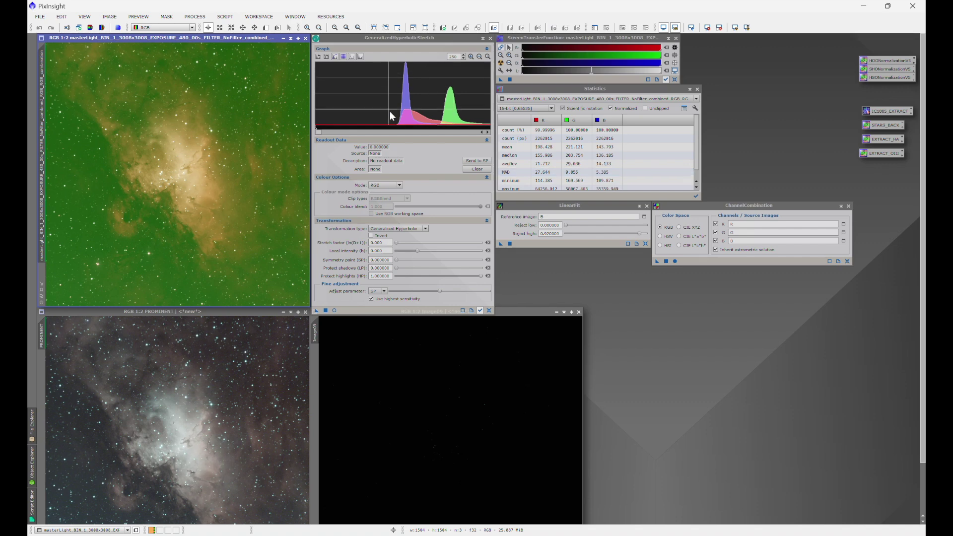
pyautogui.click(255, 312)
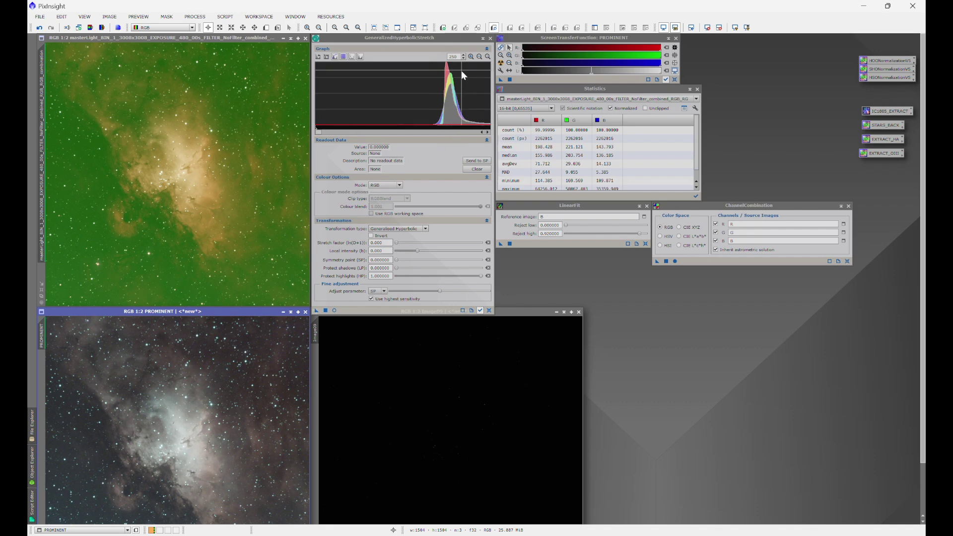
pyautogui.click(513, 312)
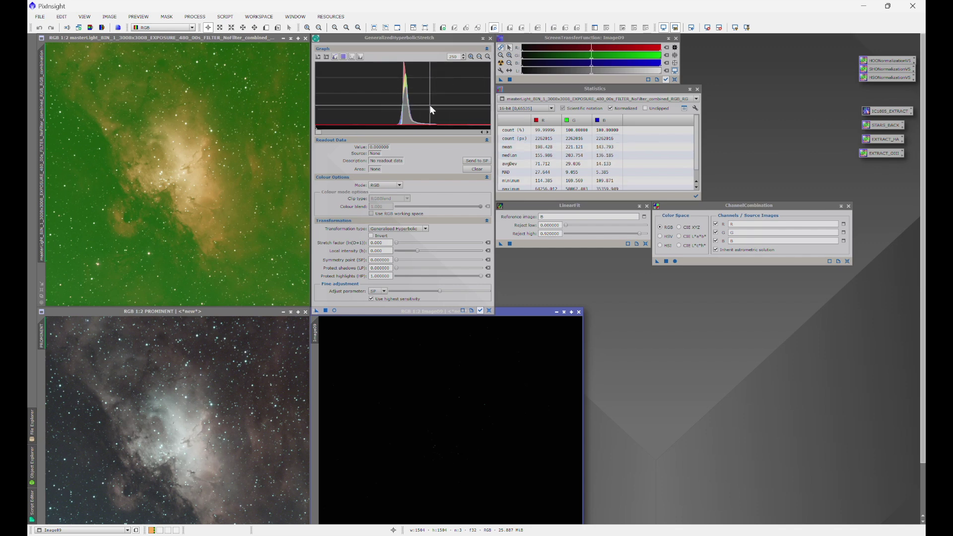
# Switch between the PROMINENT image and the newly combined image to compare their histogram positions again
pyautogui.click(247, 310)
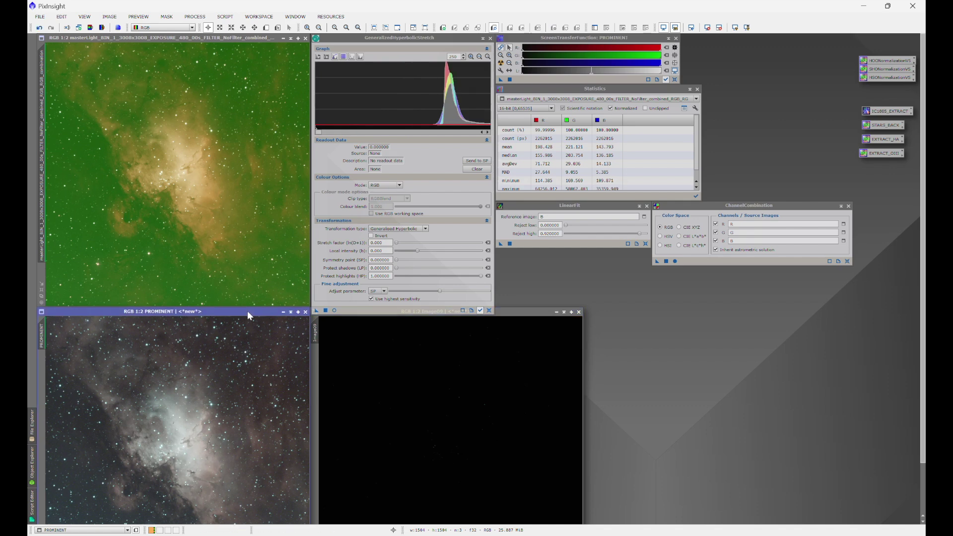
pyautogui.click(512, 311)
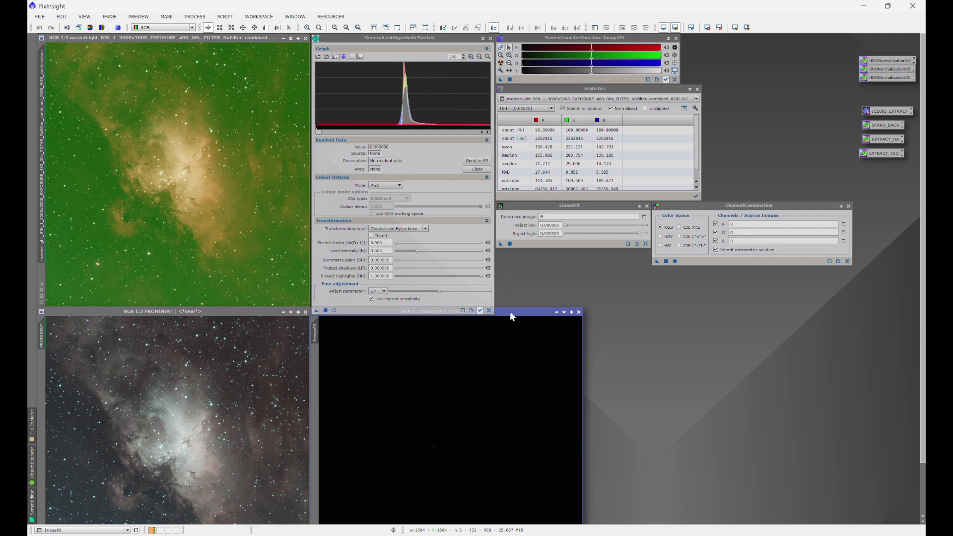
pyautogui.click(264, 311)
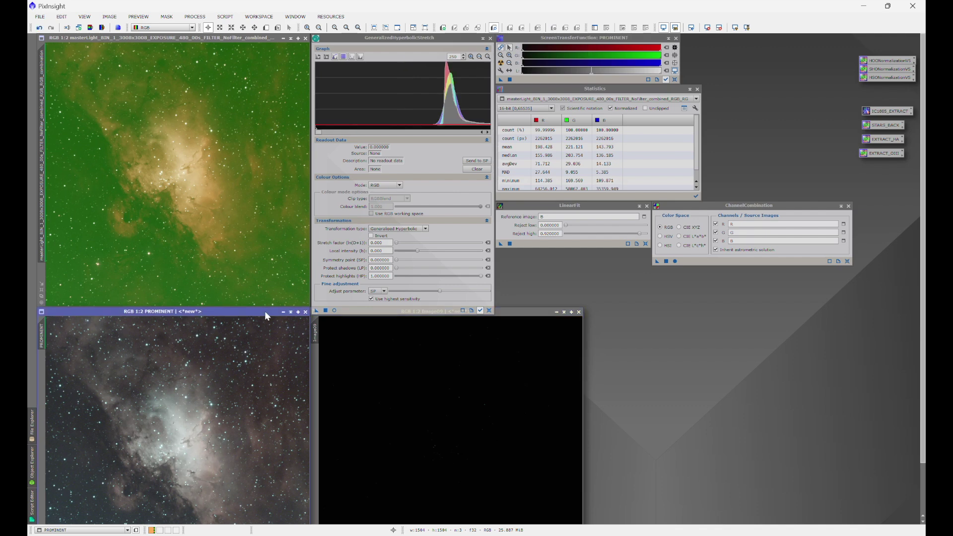
pyautogui.click(524, 311)
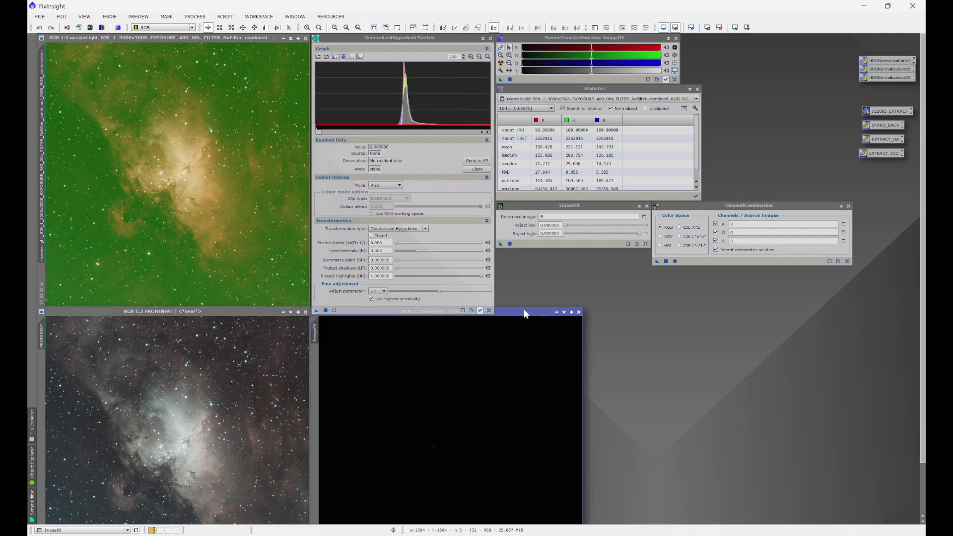
# Auto-stretch the newly combined image's display and open its GeneralizedHyperbolicStretch real-time preview
pyautogui.click(500, 63)
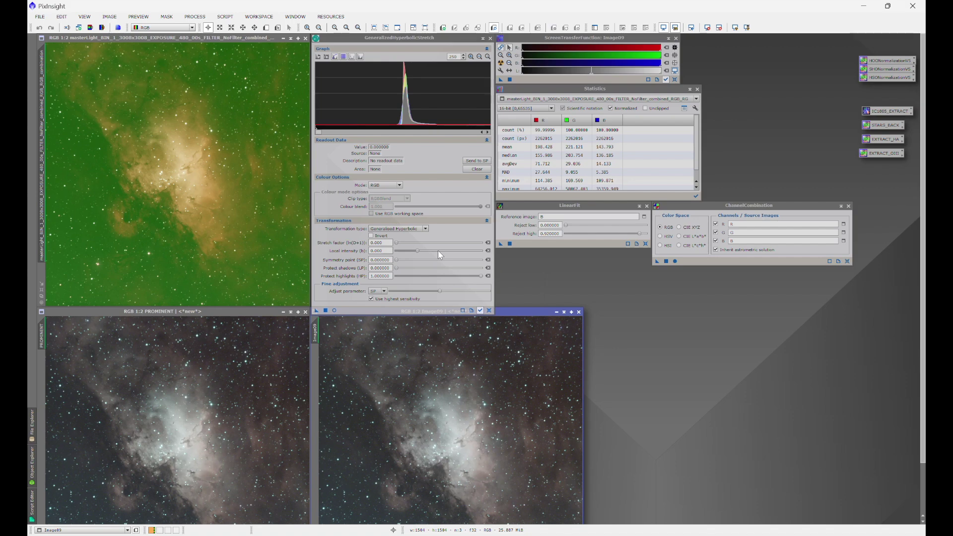
pyautogui.click(335, 310)
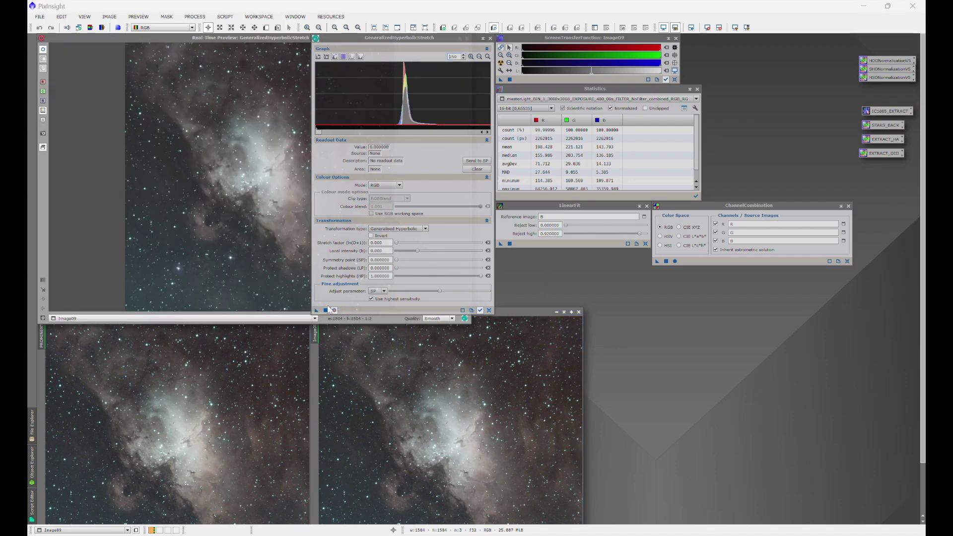
pyautogui.moveTo(279, 34); pyautogui.dragTo(286, 214)
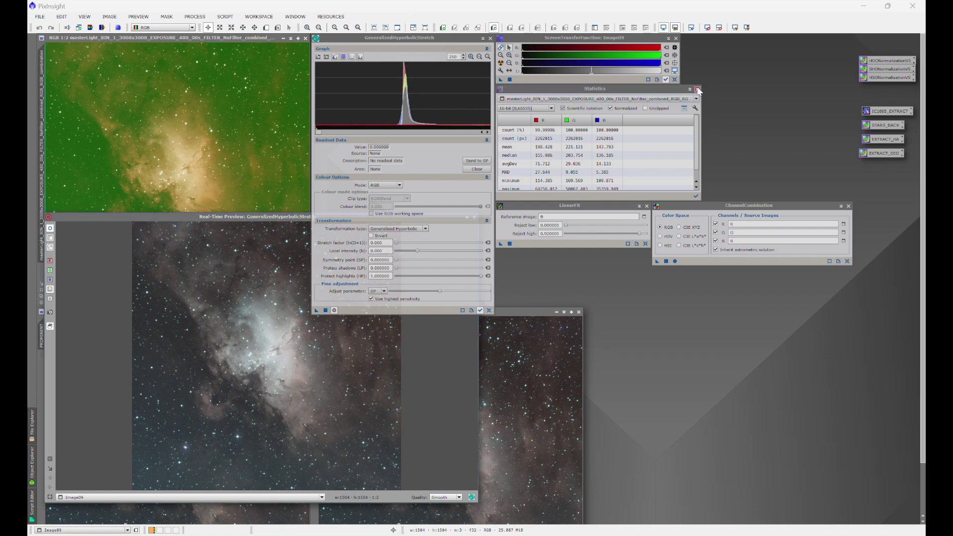
# Close Statistics, LinearFit and ChannelCombination, and spread out the ScreenTransferFunction, GeneralizedHyperbolicStretch and preview windows
pyautogui.click(697, 89)
pyautogui.click(647, 206)
pyautogui.click(848, 206)
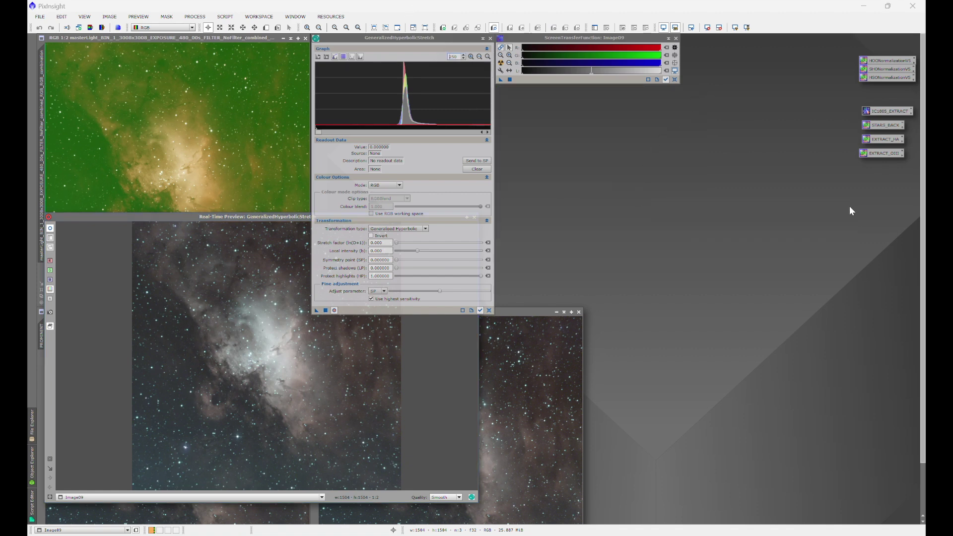
pyautogui.moveTo(633, 37); pyautogui.dragTo(833, 454)
pyautogui.moveTo(444, 39); pyautogui.dragTo(614, 73)
pyautogui.moveTo(371, 217); pyautogui.dragTo(374, 74)
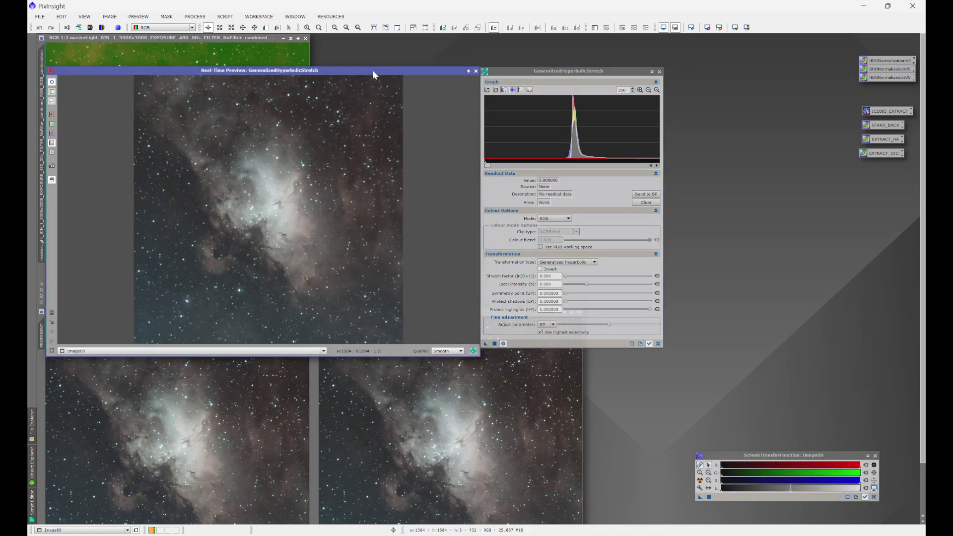
# Reset the new image's display stretch and sample background values across its real-time preview
pyautogui.click(707, 27)
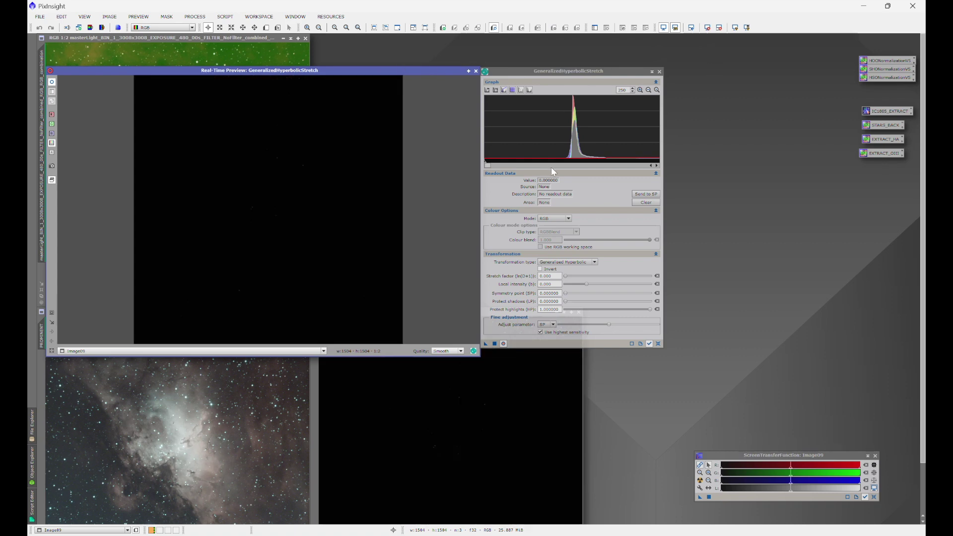
pyautogui.click(386, 120)
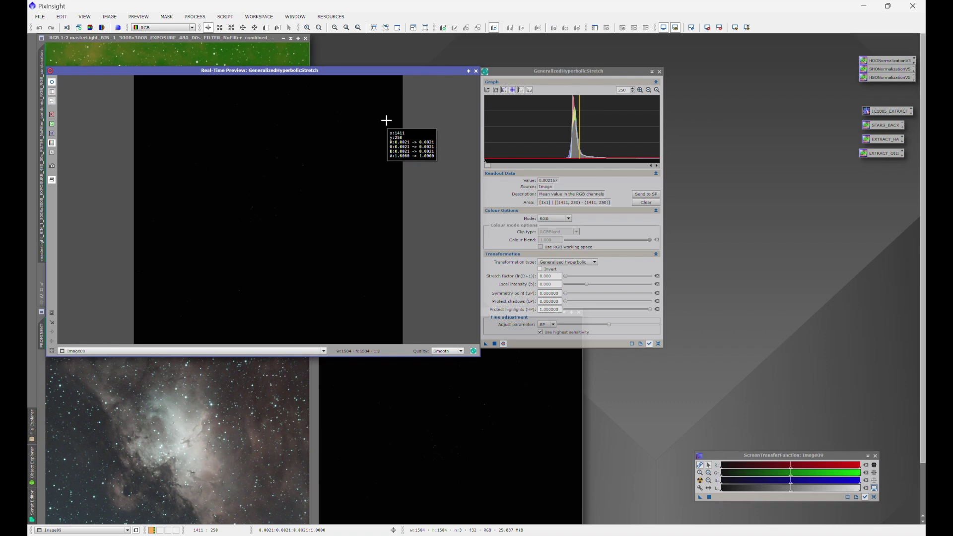
pyautogui.moveTo(386, 120)
pyautogui.mouseDown()
pyautogui.moveTo(363, 162)
pyautogui.moveTo(368, 179)
pyautogui.mouseUp()
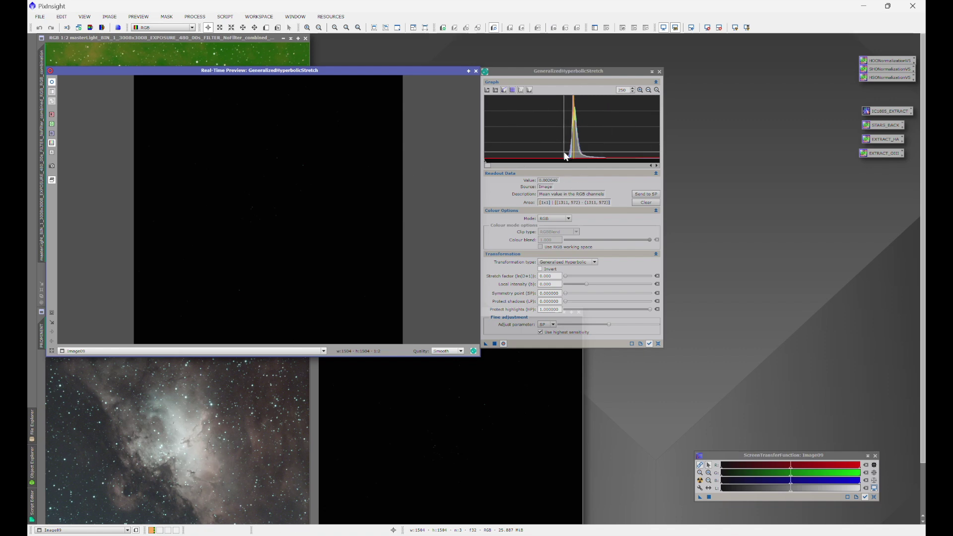
# Apply a Linear GeneralizedHyperbolicStretch with a blackpoint of about 0.00124 to the new image and reset the process settings
pyautogui.click(555, 262)
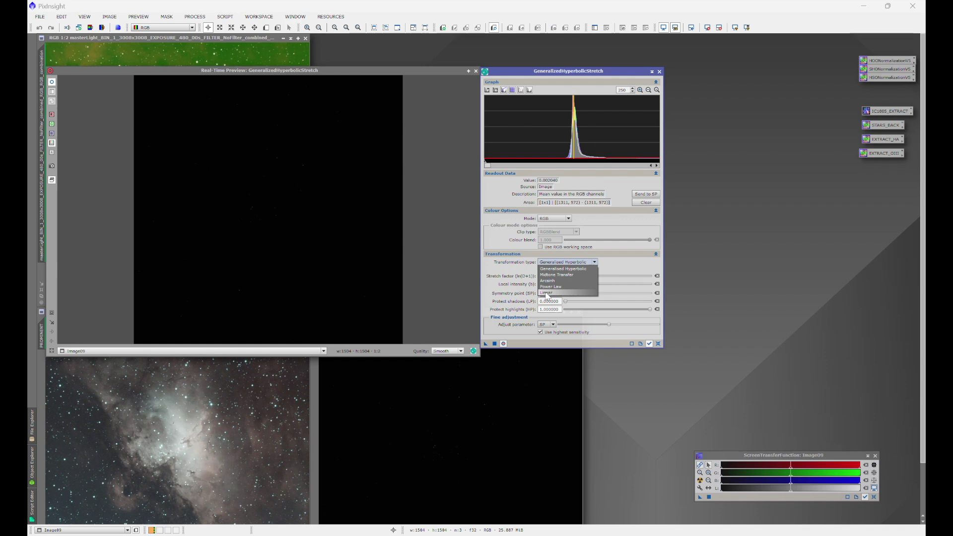
pyautogui.click(545, 293)
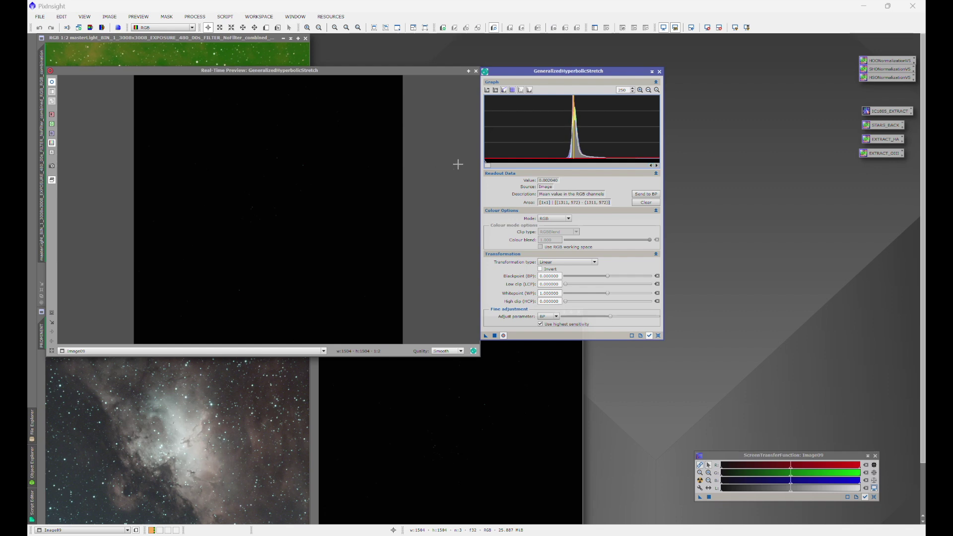
pyautogui.moveTo(487, 165); pyautogui.dragTo(540, 168)
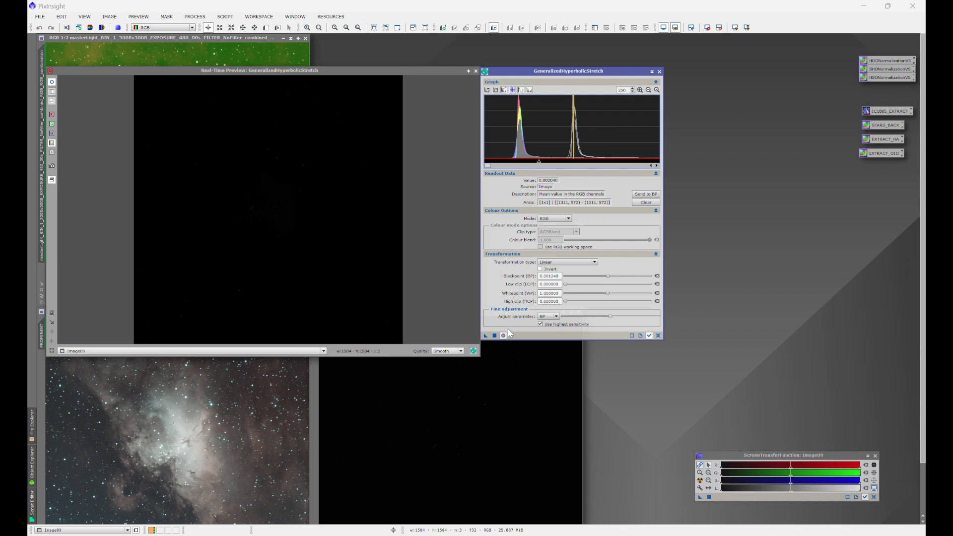
pyautogui.click(494, 335)
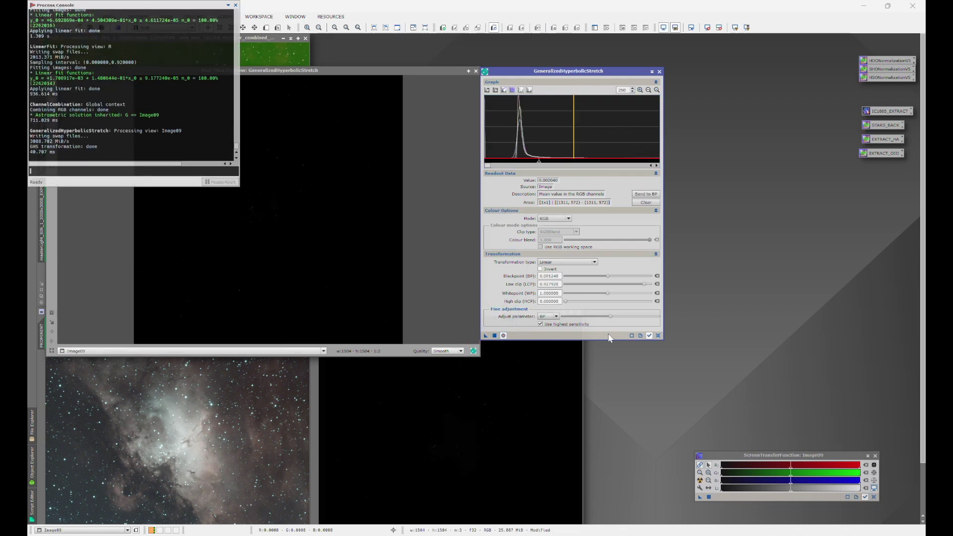
pyautogui.click(659, 335)
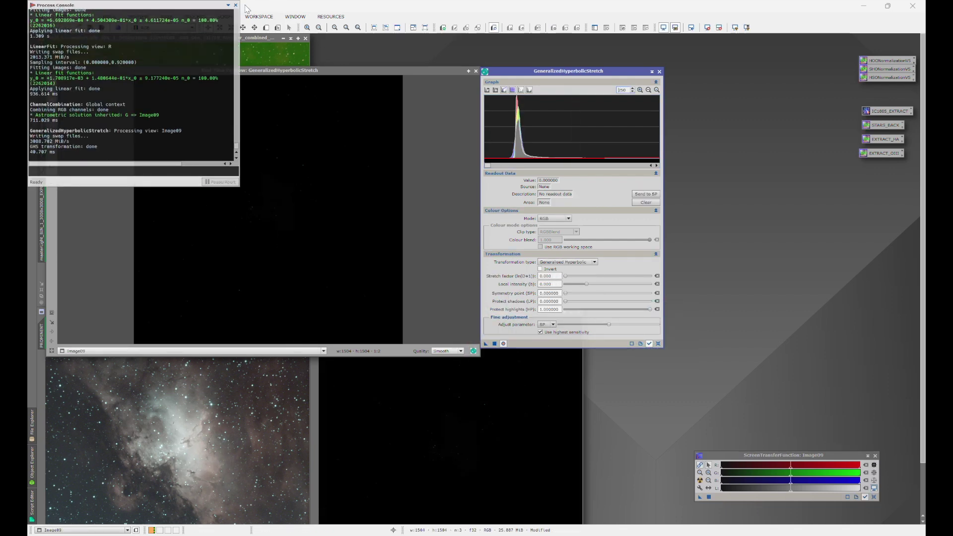
# Sample the shifted image's background in the preview and compare its histogram with that of PROMINENT
pyautogui.click(370, 117)
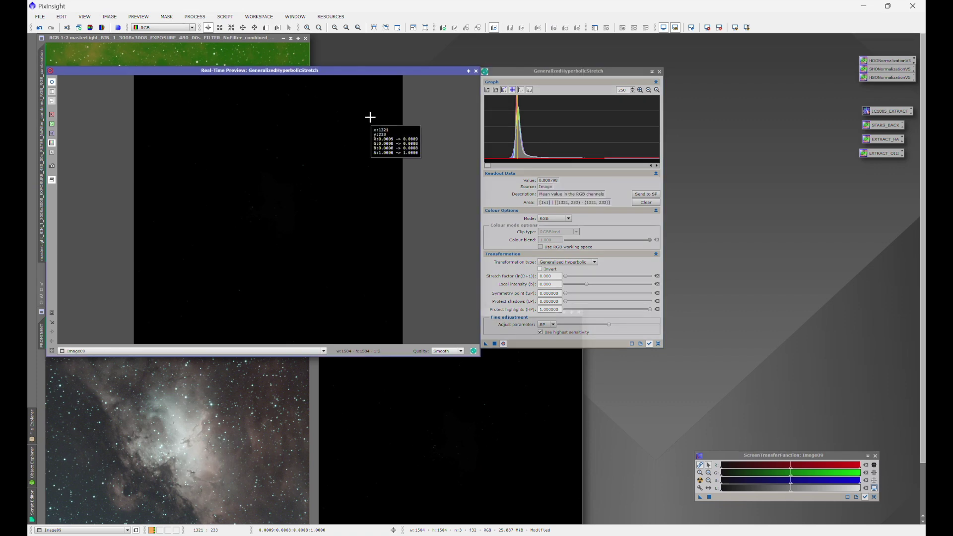
pyautogui.moveTo(369, 117); pyautogui.dragTo(375, 135)
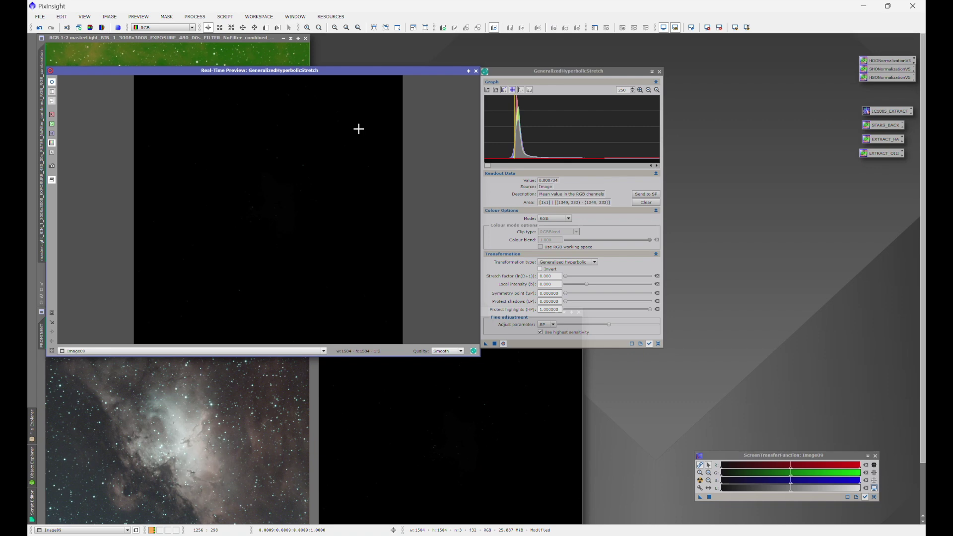
pyautogui.click(348, 389)
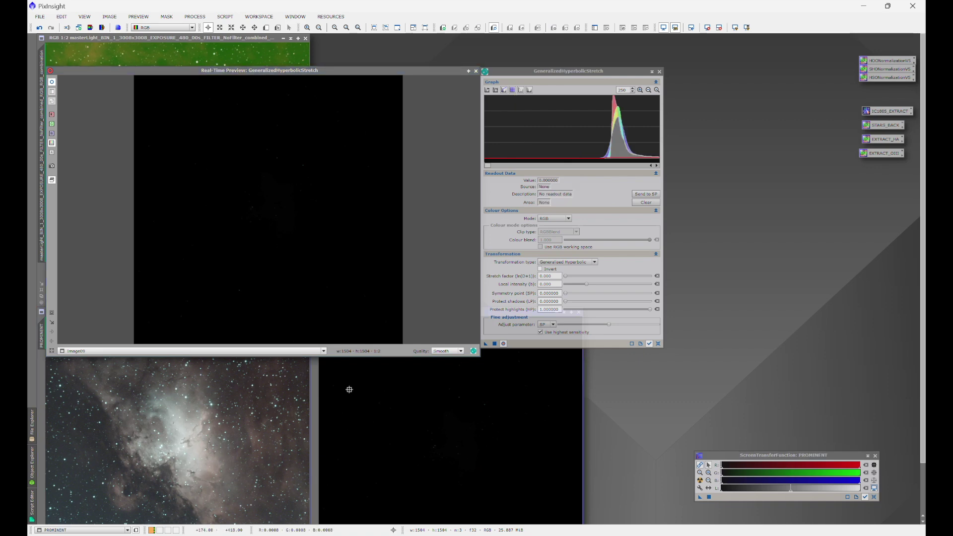
pyautogui.click(341, 391)
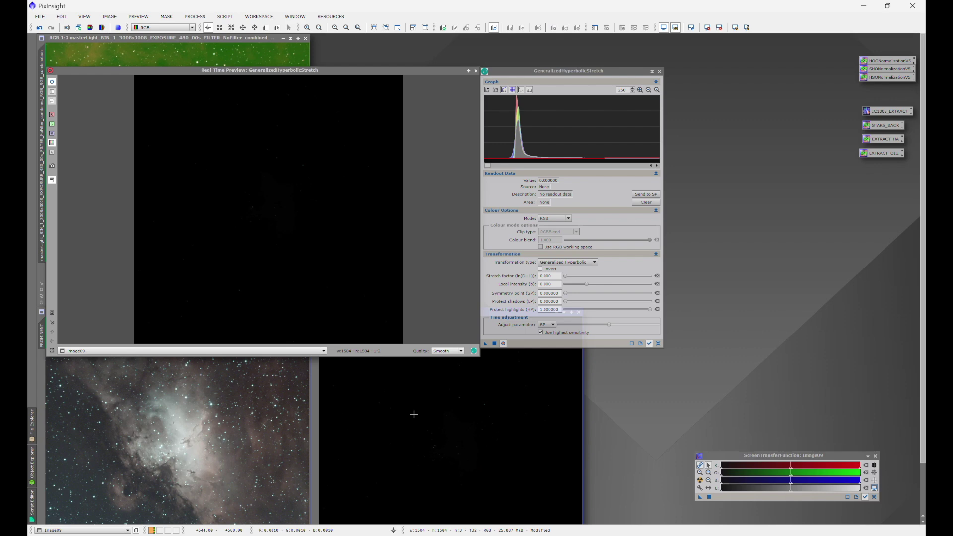
# Discard the newly combined image along with its real-time preview, and place PROMINENT beside the original image
pyautogui.click(475, 71)
pyautogui.moveTo(392, 318); pyautogui.dragTo(545, 248)
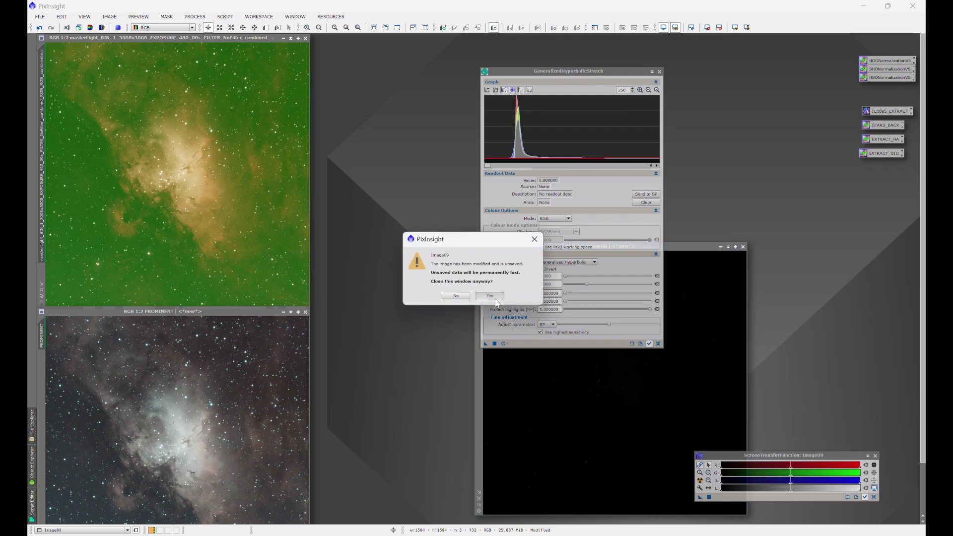
pyautogui.click(494, 297)
pyautogui.moveTo(243, 312); pyautogui.dragTo(686, 87)
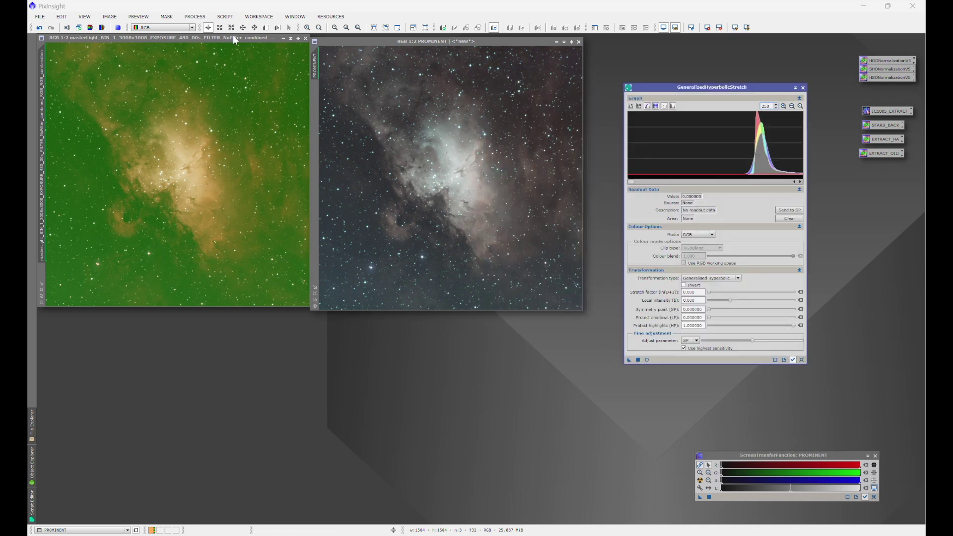
# Crop a thin margin off all edges of PROMINENT to 1460 × 1464 pixels with DynamicCrop, accepting the loss of its astrometric solution
pyautogui.click(194, 16)
pyautogui.moveTo(218, 28)
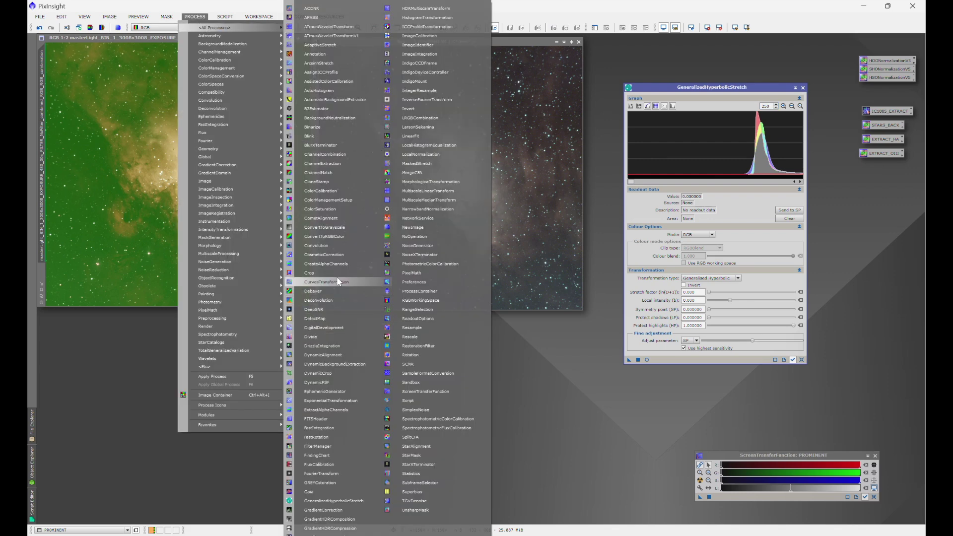
pyautogui.click(333, 373)
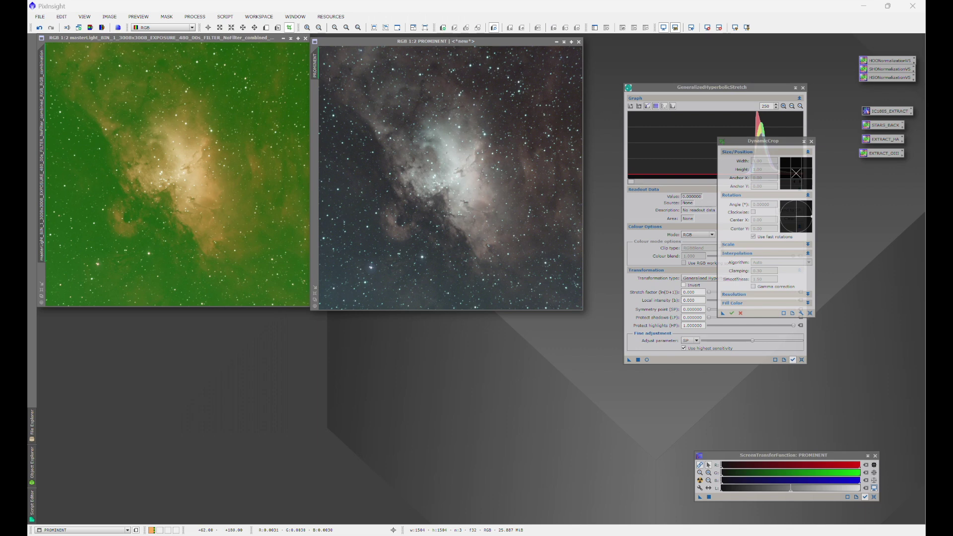
pyautogui.moveTo(323, 49); pyautogui.dragTo(577, 305)
pyautogui.click(732, 313)
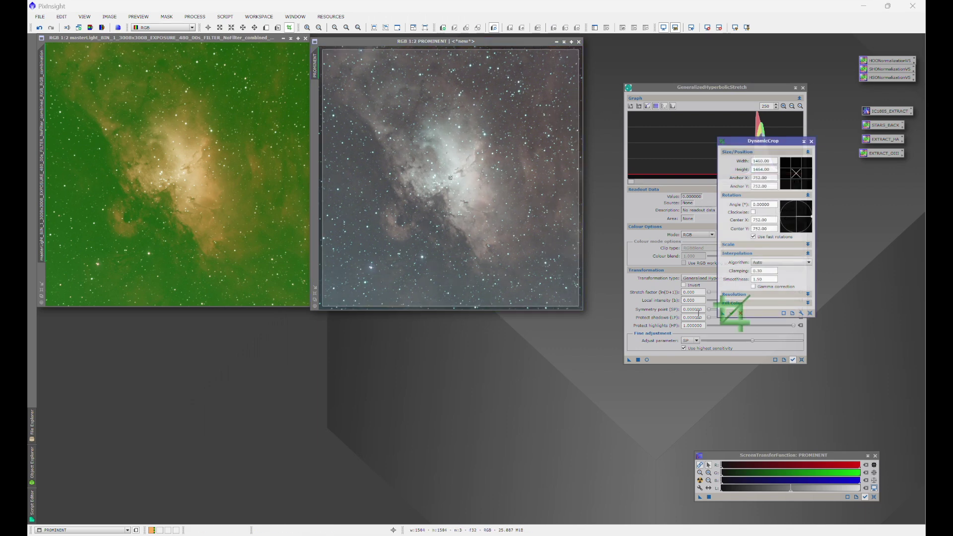
pyautogui.click(491, 300)
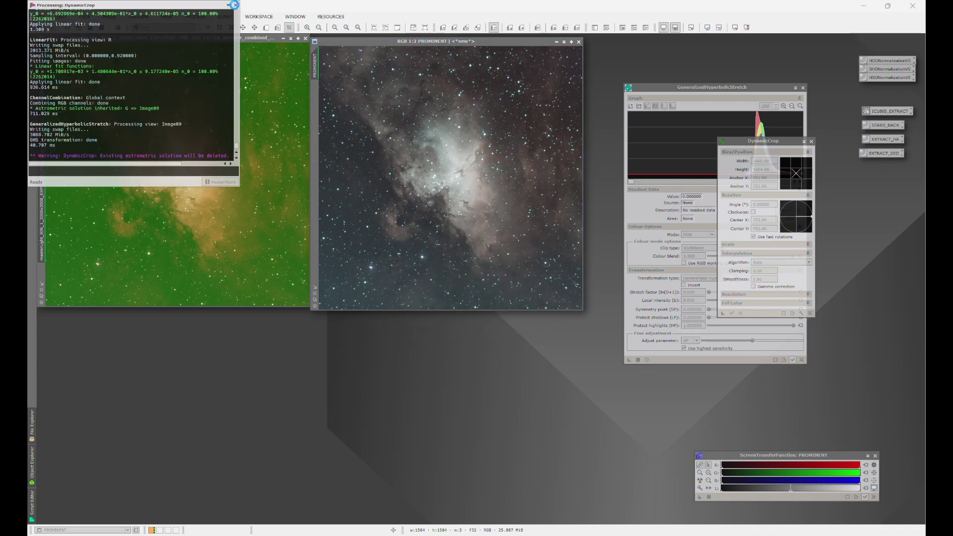
pyautogui.click(235, 6)
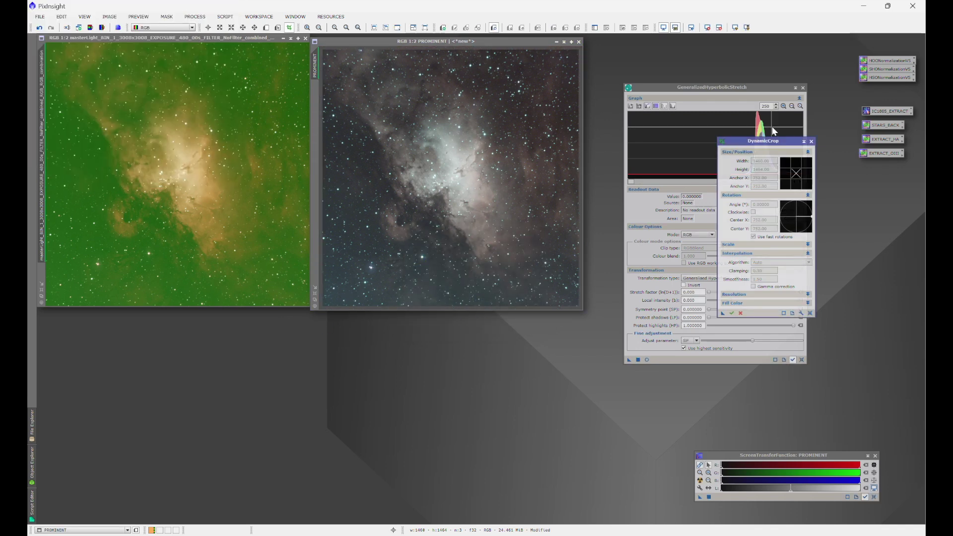
pyautogui.click(810, 141)
# Run BlurXTerminator on PROMINENT with the Correct Only option, and close the process and its console
pyautogui.click(194, 17)
pyautogui.moveTo(201, 27)
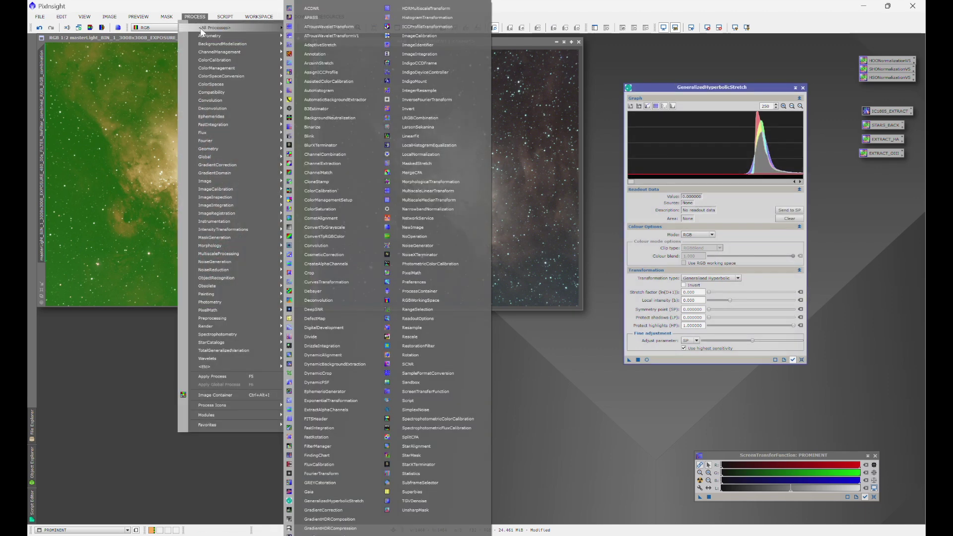
pyautogui.click(341, 145)
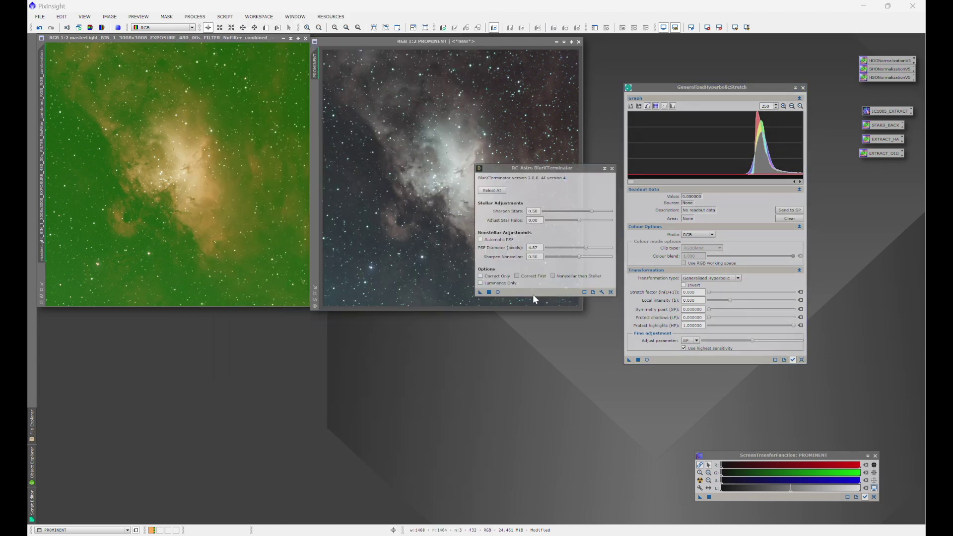
pyautogui.click(479, 275)
pyautogui.moveTo(480, 292); pyautogui.dragTo(457, 237)
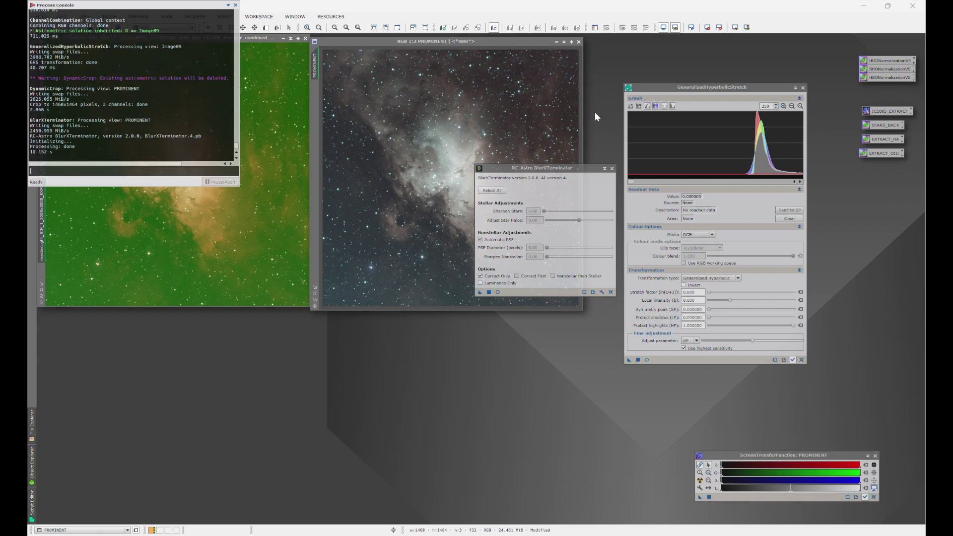
pyautogui.click(611, 169)
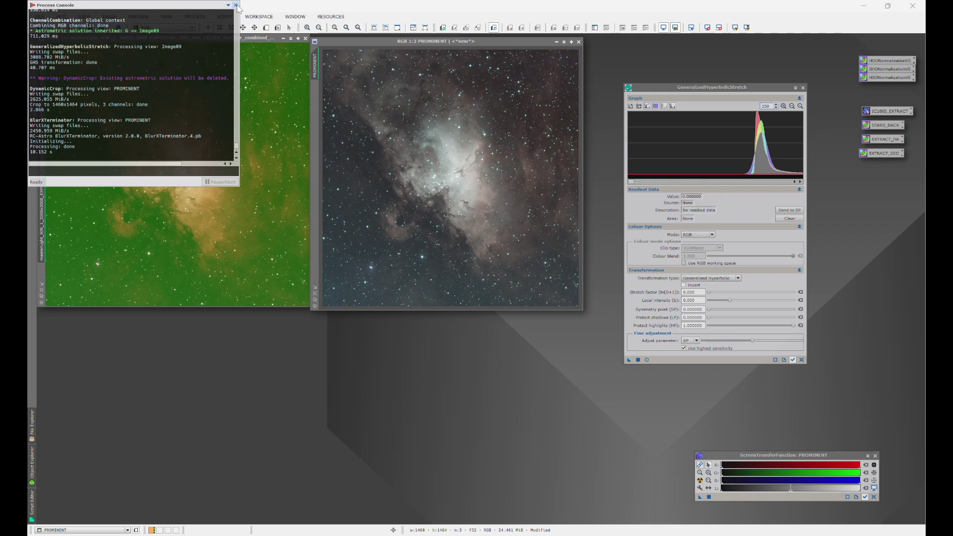
pyautogui.click(235, 5)
# Run the Automatic DBE script on PROMINENT to remove its background gradients
pyautogui.click(224, 16)
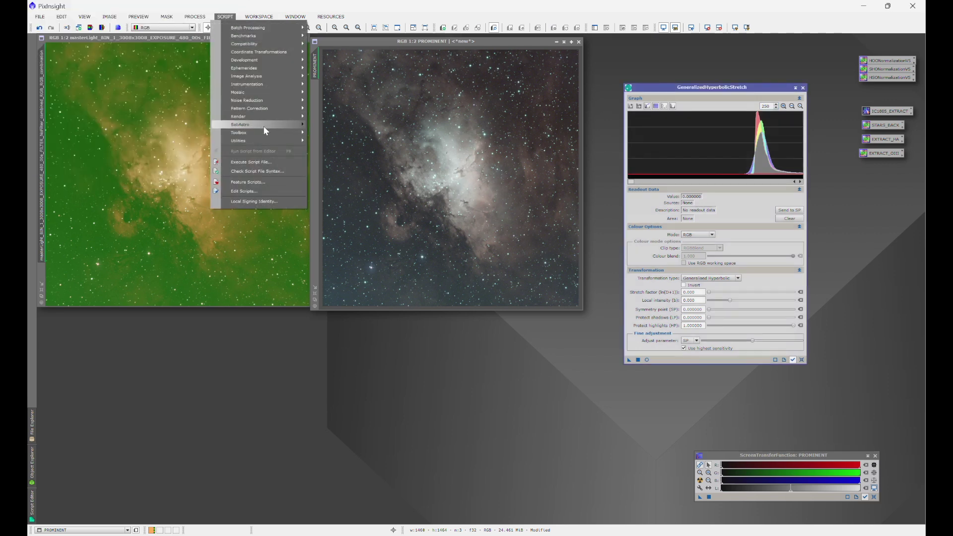
pyautogui.moveTo(263, 125)
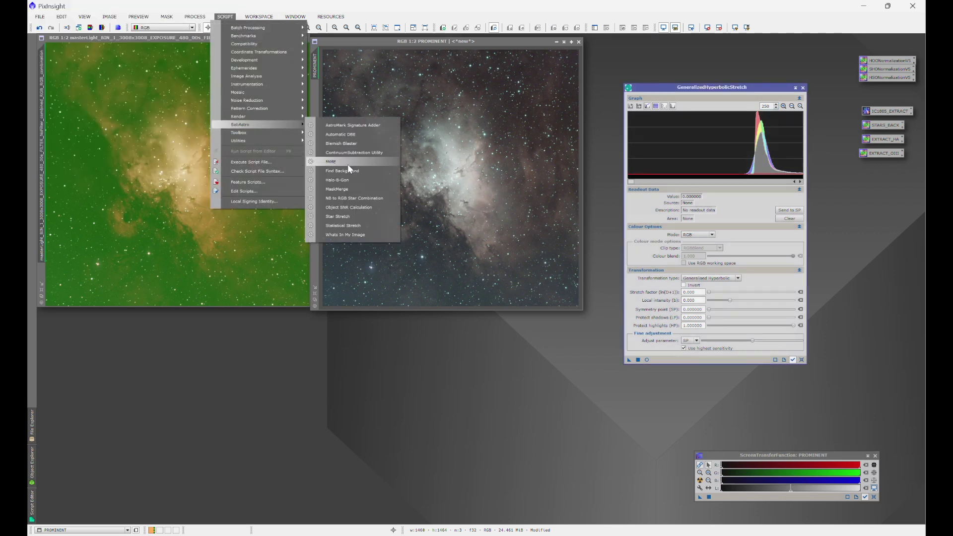
pyautogui.click(352, 134)
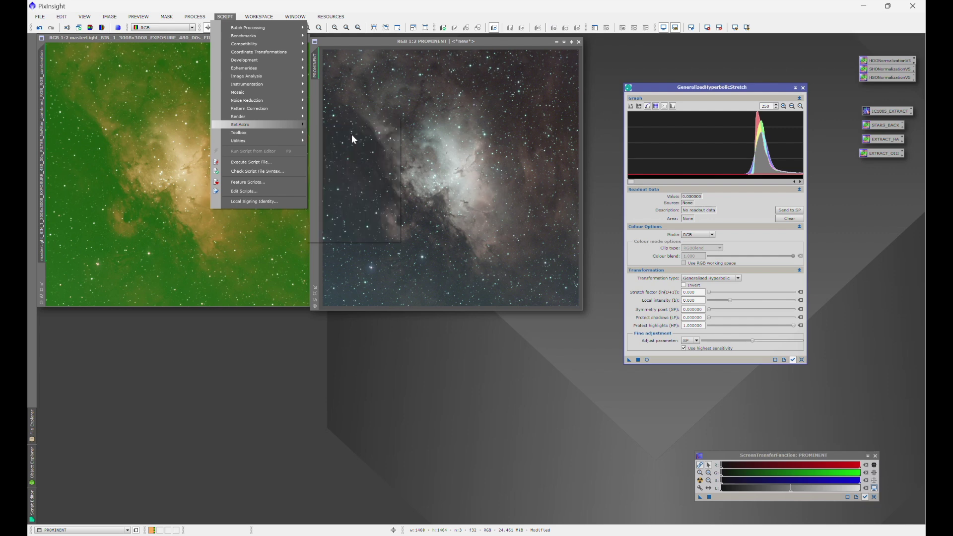
pyautogui.click(519, 367)
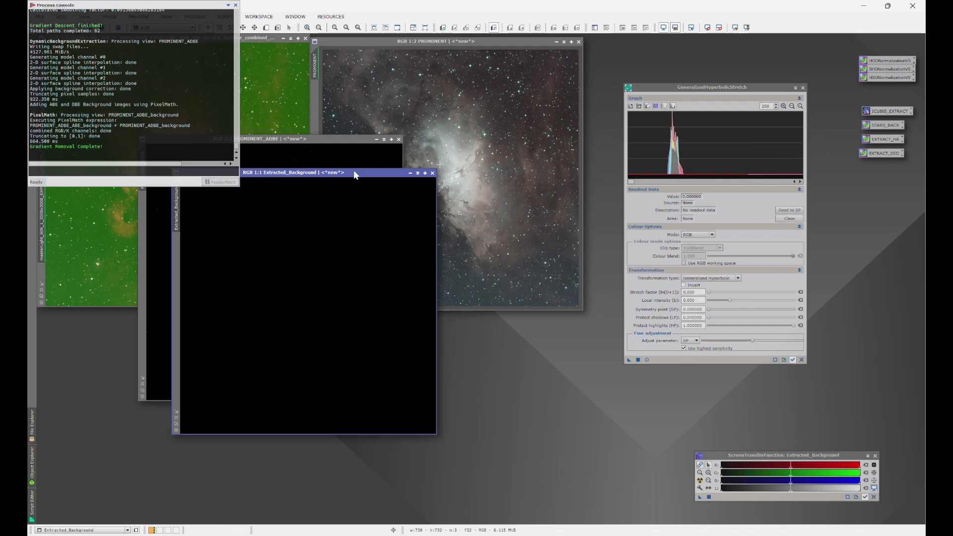
# Discard the Extracted_Background image, move PROMINENT_ADBE into clear view and auto-stretch its display, closing the process console
pyautogui.hotkey('ctrl', 'a')
pyautogui.click(432, 173)
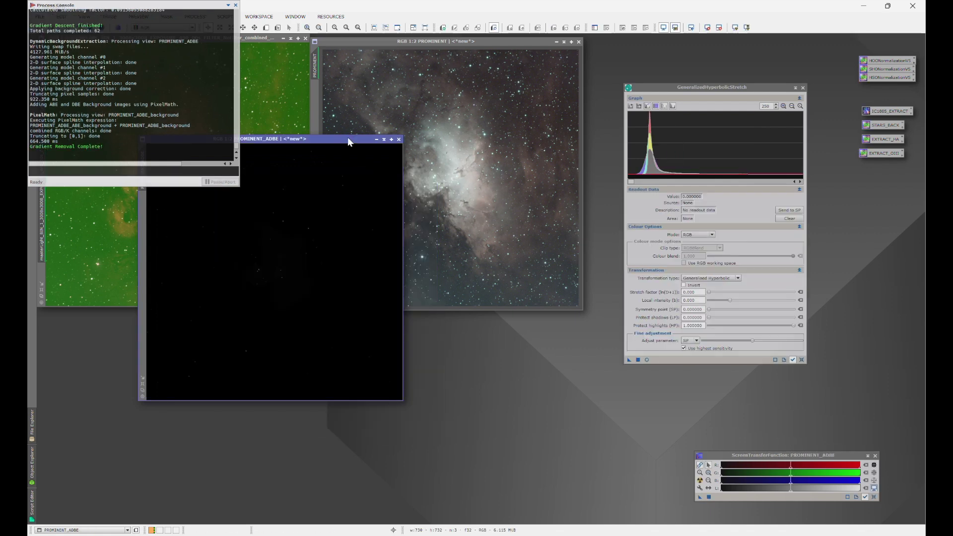
pyautogui.moveTo(336, 140); pyautogui.dragTo(472, 157)
pyautogui.hotkey('ctrl', 'a')
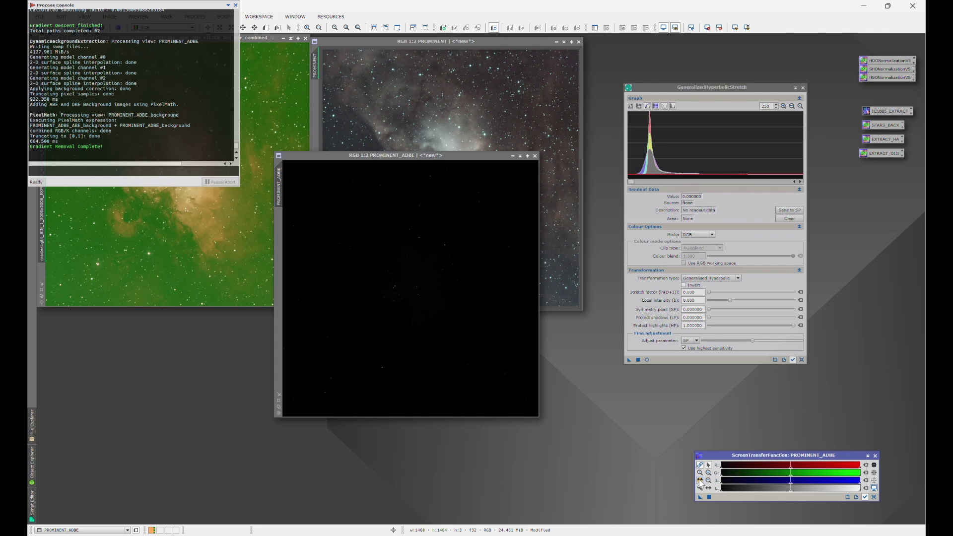
pyautogui.click(235, 4)
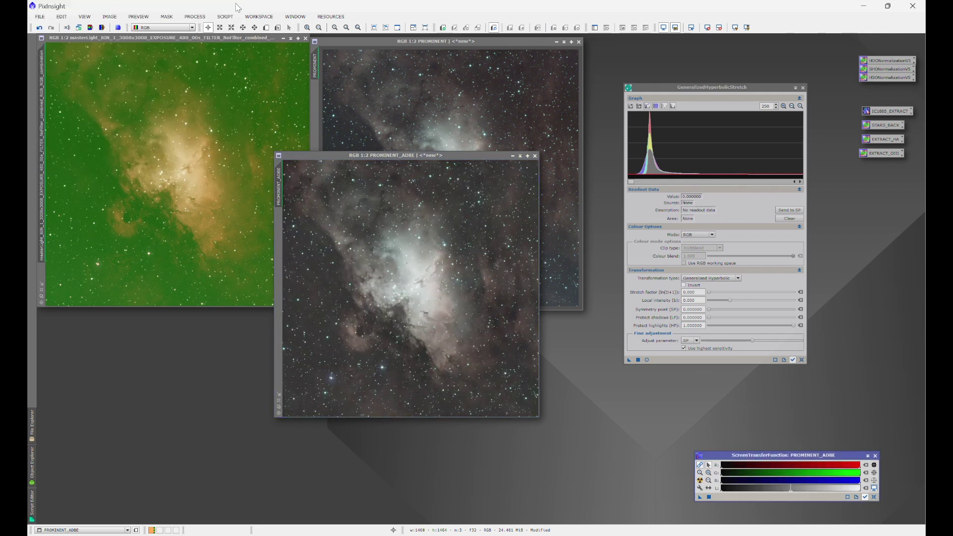
# Plate-solve PROMINENT_ADBE with the ImageSolver script, using the coordinates found by searching for M16
pyautogui.click(230, 17)
pyautogui.moveTo(252, 76)
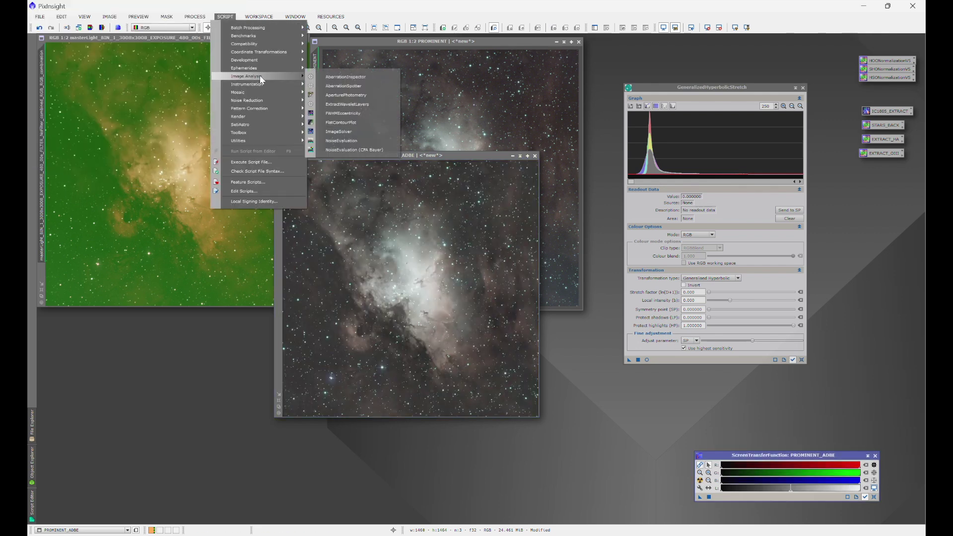
pyautogui.click(346, 131)
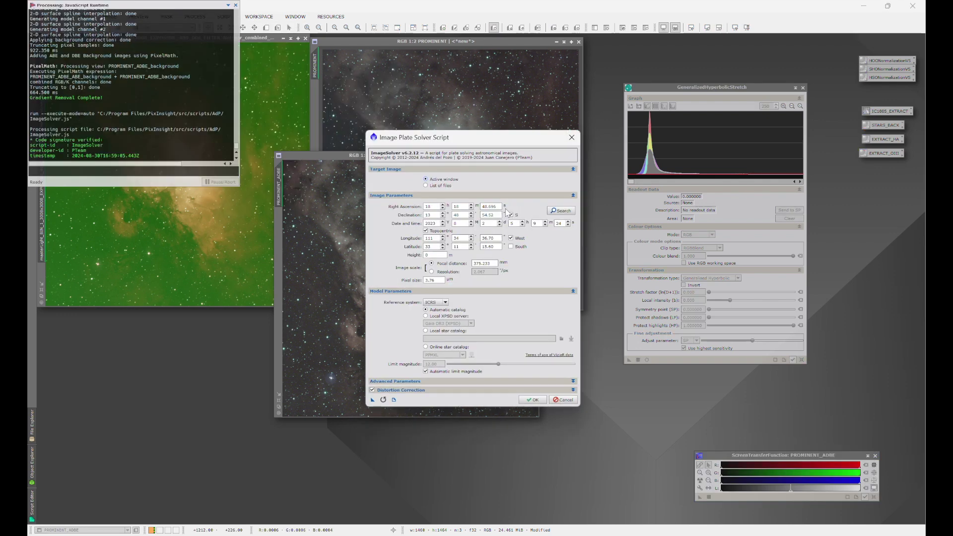
pyautogui.click(561, 212)
pyautogui.write('M16')
pyautogui.press('Return')
pyautogui.click(530, 338)
pyautogui.click(532, 400)
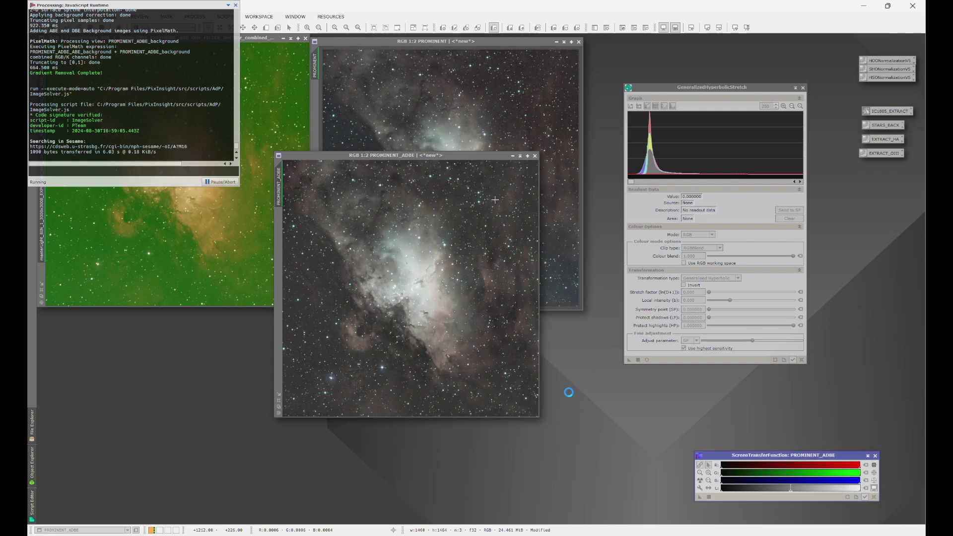
pyautogui.click(236, 5)
# Clone PROMINENT_ADBE, place the clone over the original green image and PROMINENT_ADBE over PROMINENT
pyautogui.moveTo(278, 201)
pyautogui.mouseDown()
pyautogui.moveTo(230, 272)
pyautogui.moveTo(132, 355)
pyautogui.mouseUp()
pyautogui.moveTo(211, 326); pyautogui.dragTo(127, 40)
pyautogui.moveTo(350, 158); pyautogui.dragTo(388, 46)
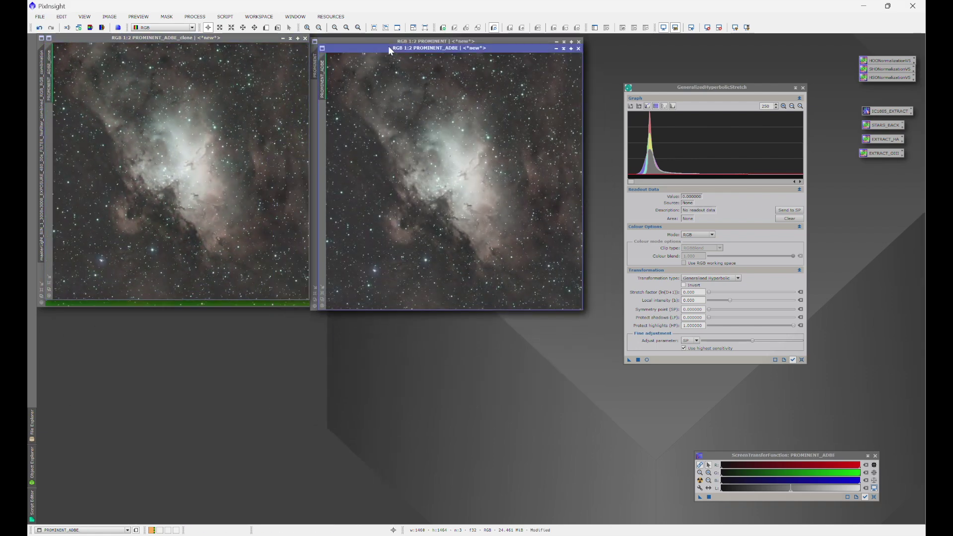
# Open SpectrophotometricColorCalibration and generate a Background preview on PROMINENT_ADBE with the FindBackground script
pyautogui.click(195, 17)
pyautogui.moveTo(218, 28)
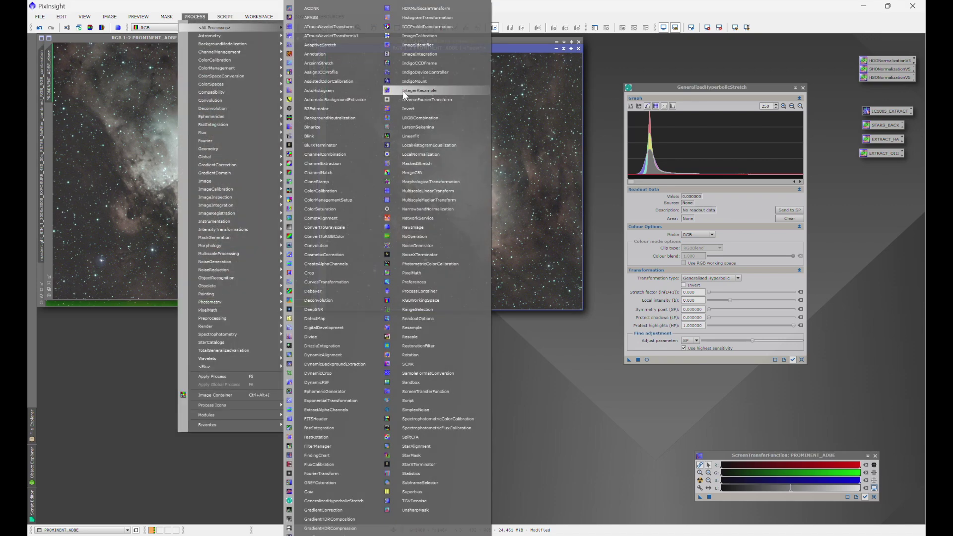
pyautogui.click(433, 418)
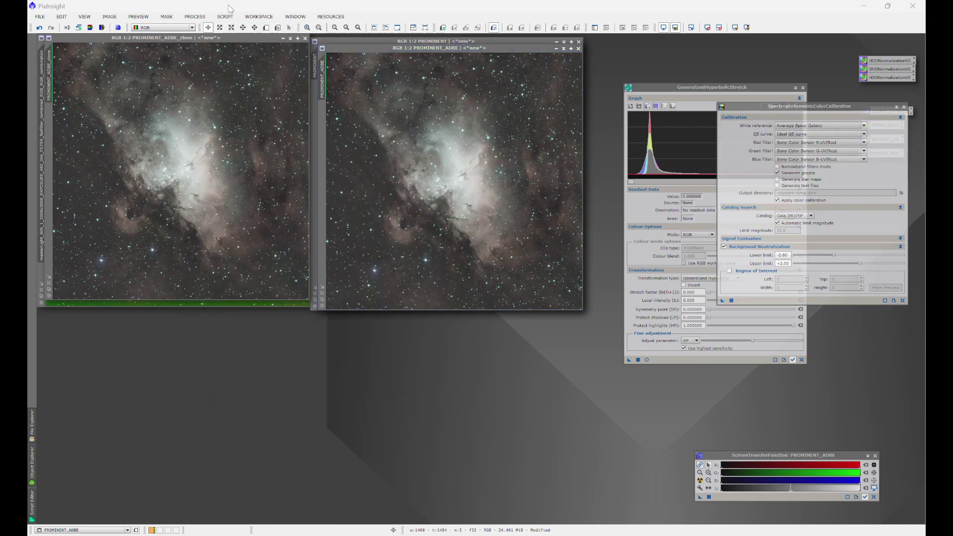
pyautogui.click(206, 18)
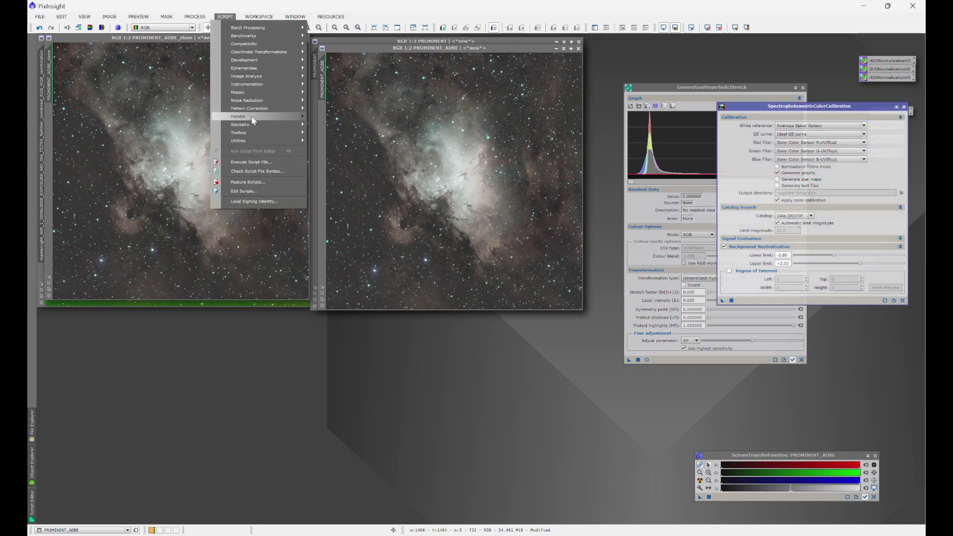
pyautogui.moveTo(254, 124)
pyautogui.click(345, 171)
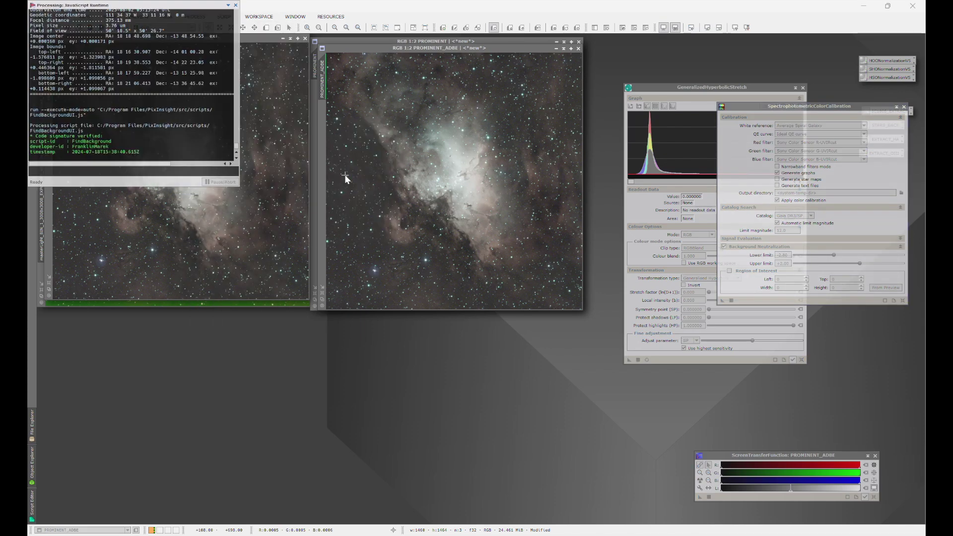
pyautogui.click(453, 386)
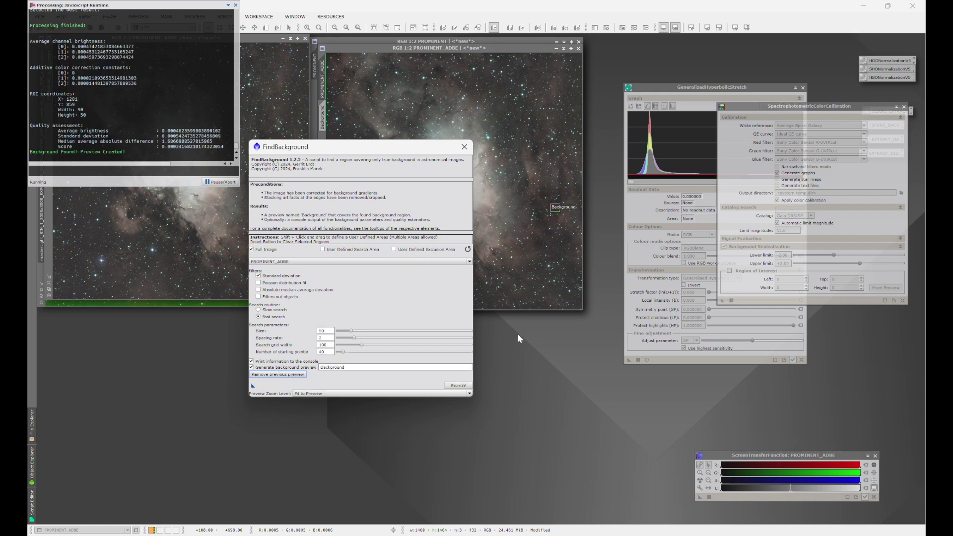
pyautogui.click(463, 147)
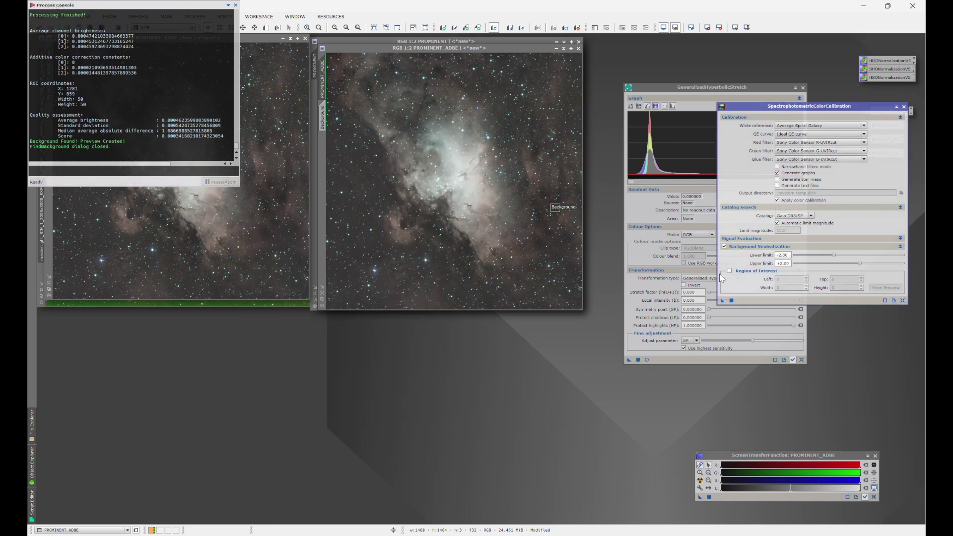
# Use the Background preview as the color calibration's region of interest and set its QE curve to Sony IMX411/455/461/533/571
pyautogui.click(322, 118)
pyautogui.moveTo(322, 118); pyautogui.dragTo(873, 287)
pyautogui.click(797, 139)
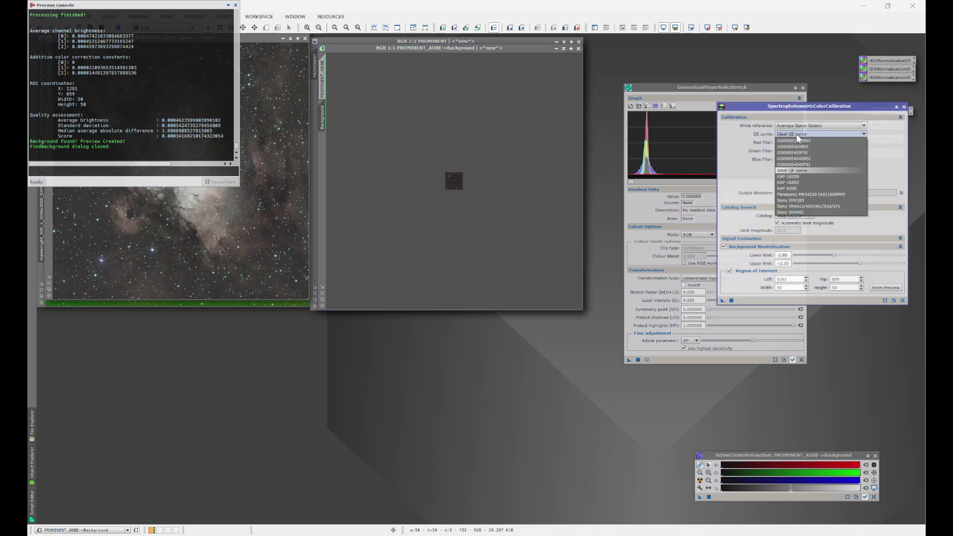
pyautogui.press('Down')
pyautogui.press('Down')
pyautogui.press('Down')
pyautogui.press('Down')
pyautogui.press('Down')
pyautogui.press('Down')
pyautogui.press('Return')
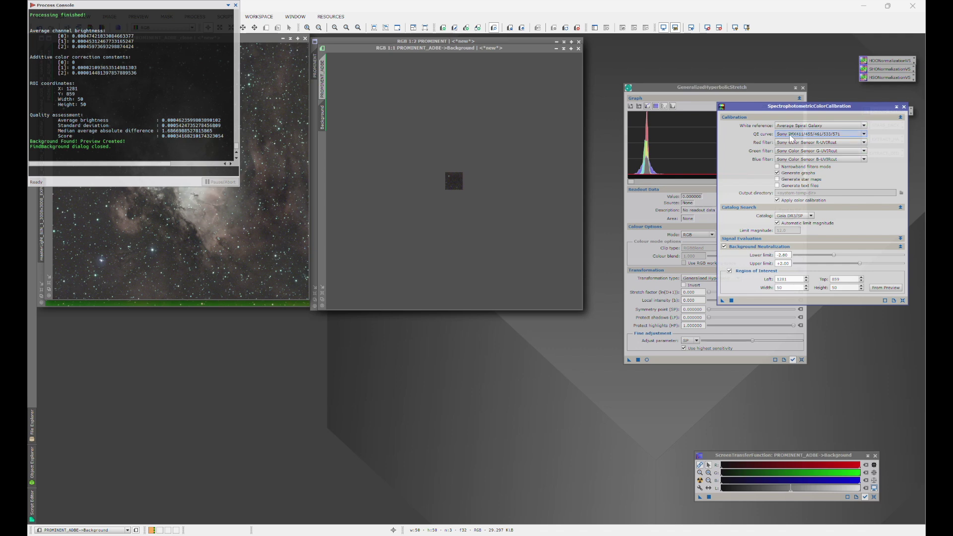
# Set the red, green and blue filters to the matching Sony CMOS R, G and B-UVIRcut / Opt. L-Ultimate curves
pyautogui.click(796, 143)
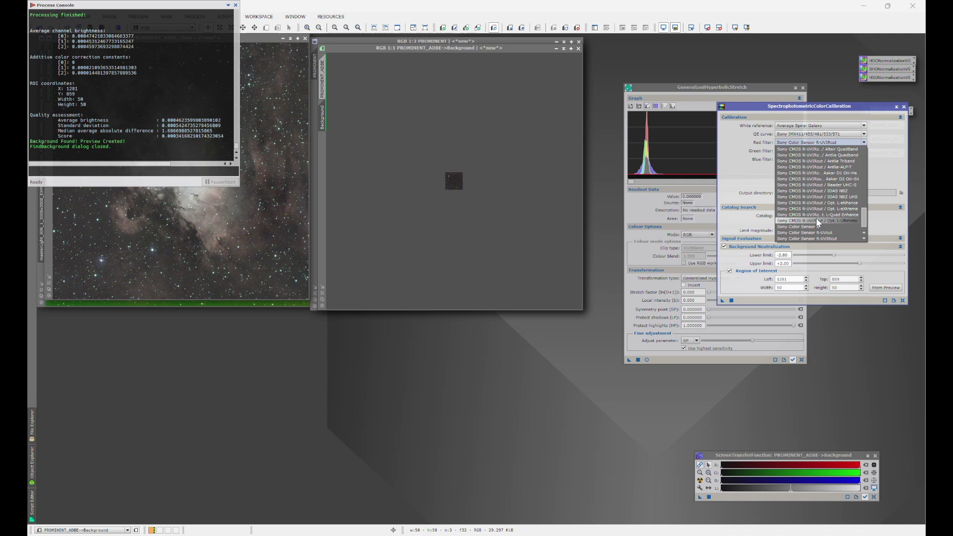
pyautogui.click(816, 220)
pyautogui.click(847, 150)
pyautogui.click(840, 230)
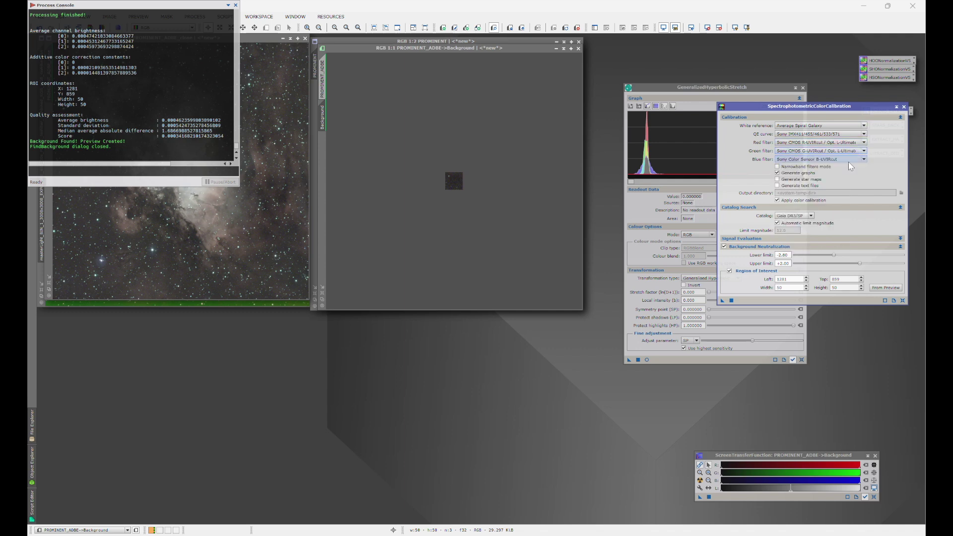
pyautogui.click(847, 160)
pyautogui.click(844, 237)
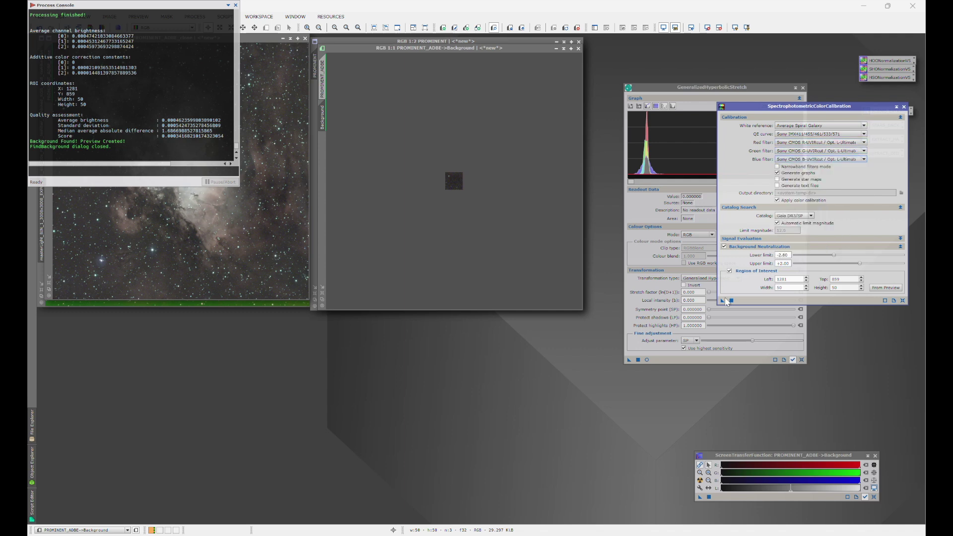
# Apply the color calibration to the main PROMINENT_ADBE view, and close the white balance graphs and the console
pyautogui.click(322, 82)
pyautogui.moveTo(722, 300); pyautogui.dragTo(457, 159)
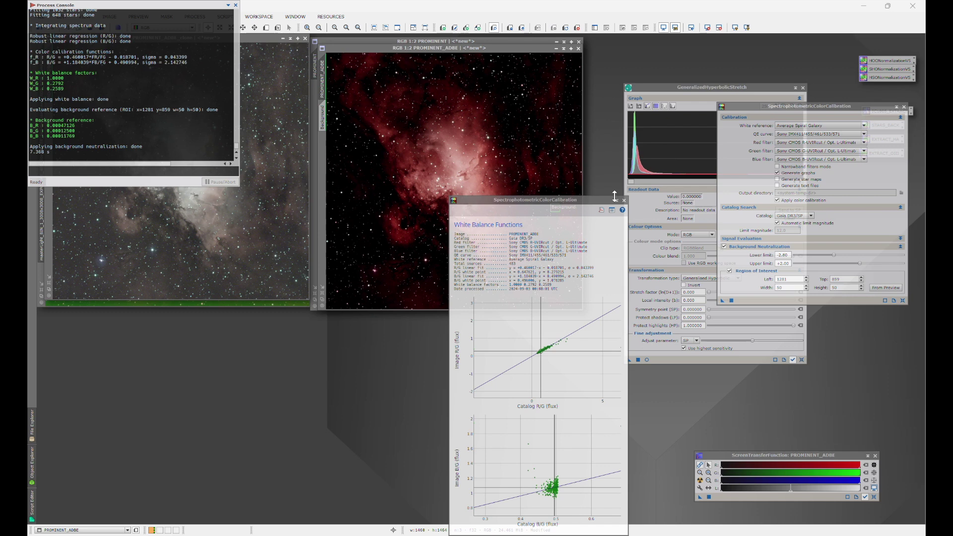
pyautogui.click(624, 200)
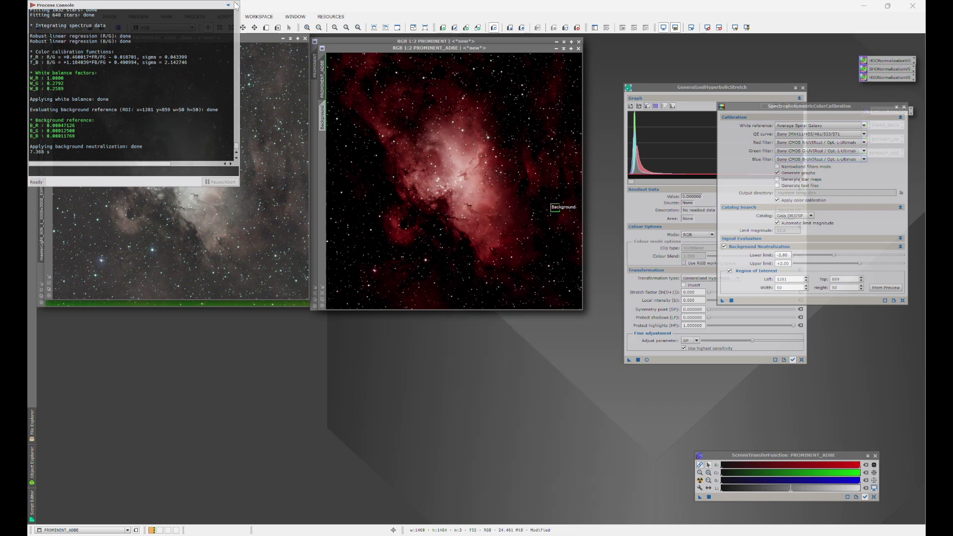
pyautogui.click(235, 6)
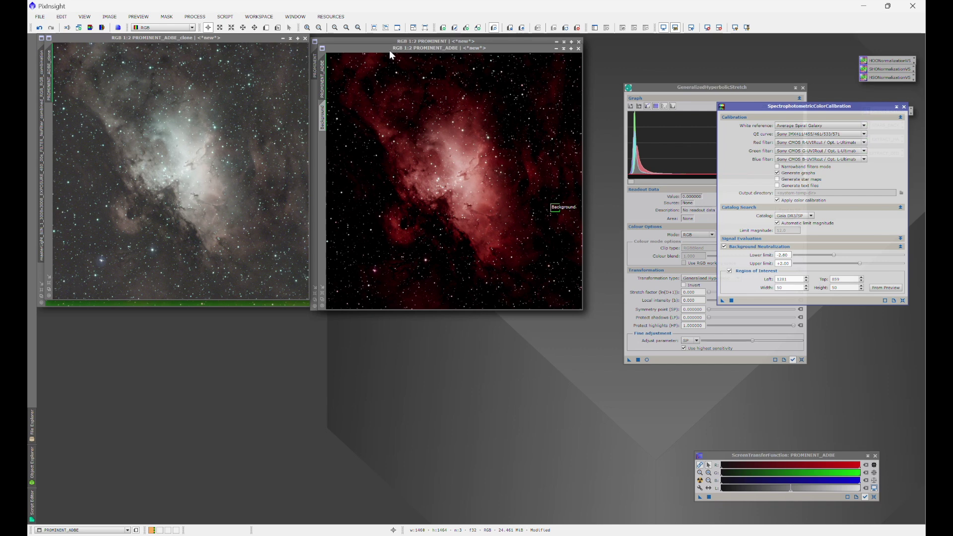
# Align the calibrated PROMINENT_ADBE window over PROMINENT, auto-stretch its display again and delete its Background preview
pyautogui.moveTo(390, 48); pyautogui.dragTo(383, 44)
pyautogui.click(699, 479)
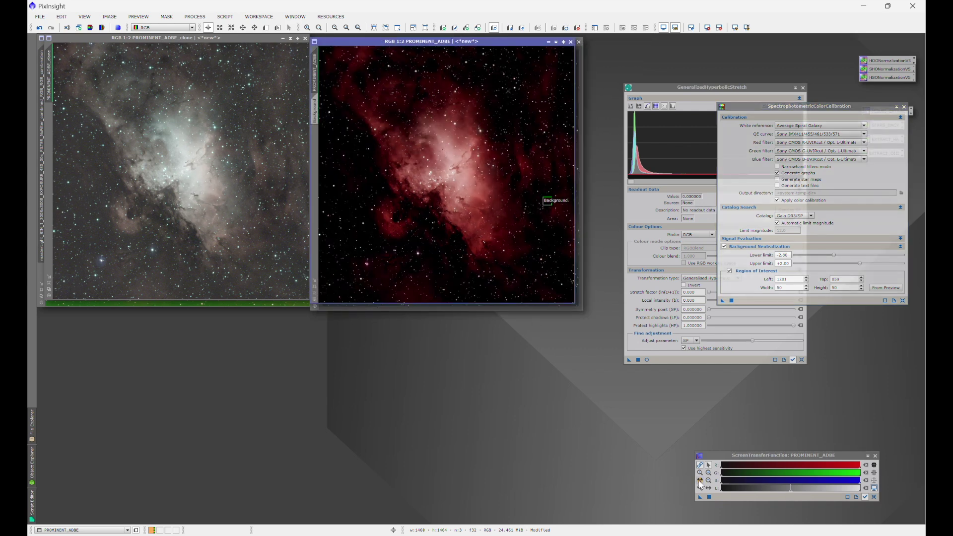
pyautogui.click(137, 16)
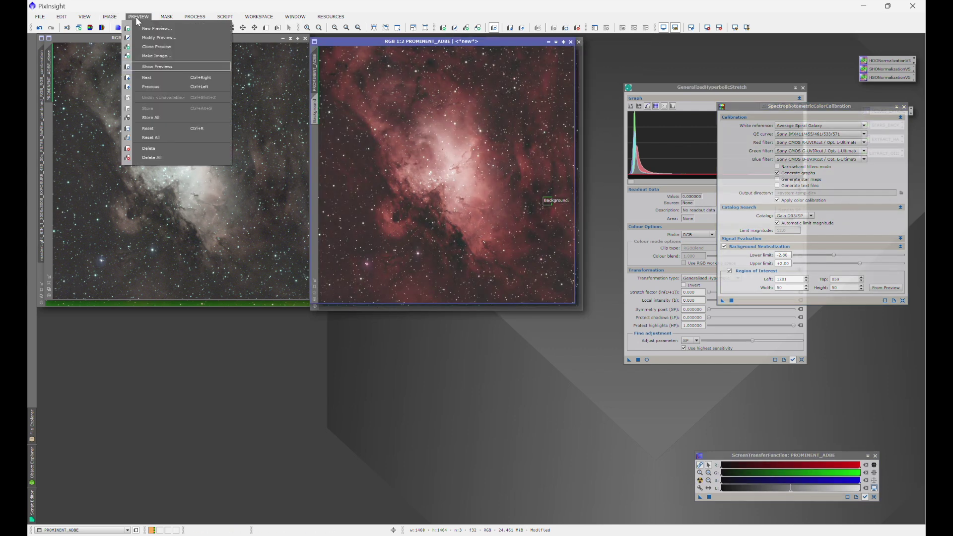
pyautogui.click(165, 136)
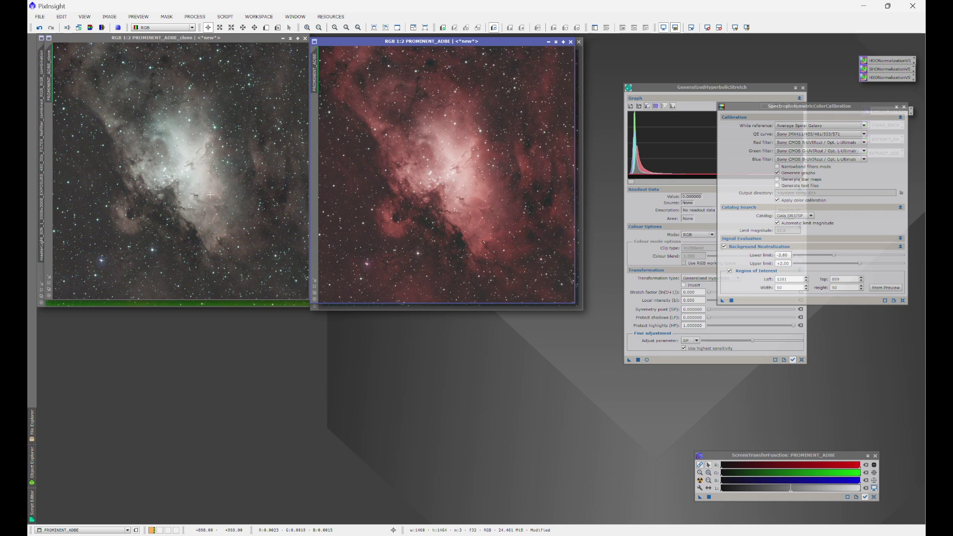
# Switch to an empty workspace and open the combined RGB masterLight image from the M16 1AUG23 master folder
pyautogui.hotkey('ctrl', 'shift', 'Right')
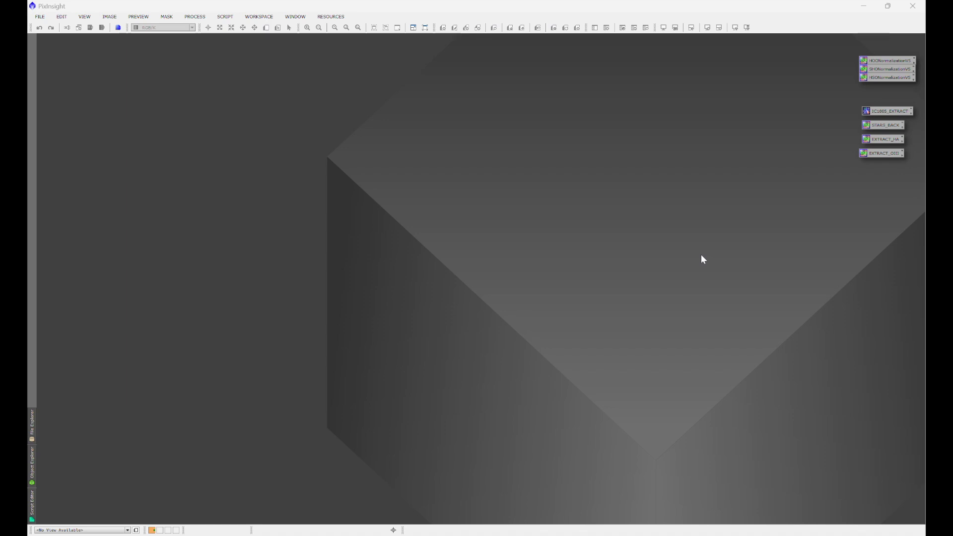
pyautogui.click(40, 16)
pyautogui.click(50, 23)
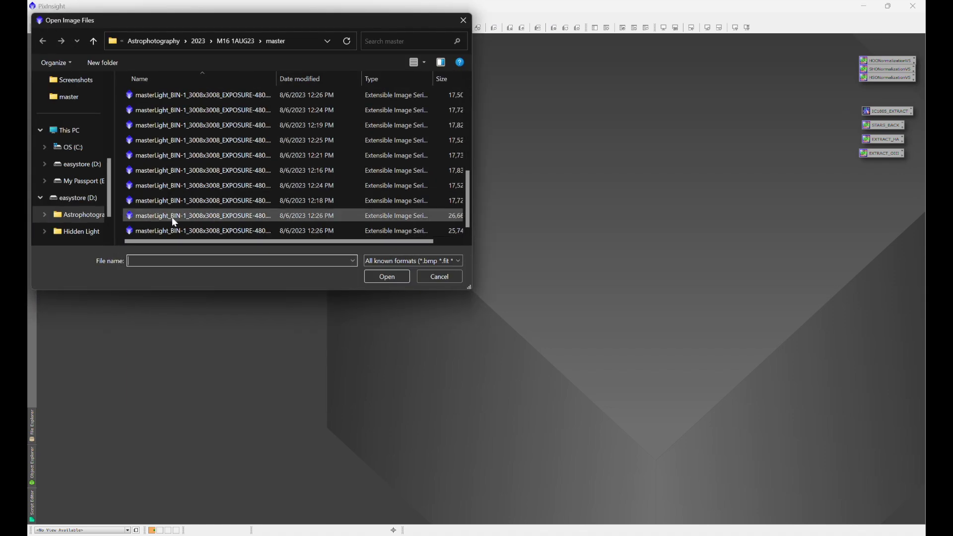
pyautogui.doubleClick(172, 217)
pyautogui.click(235, 6)
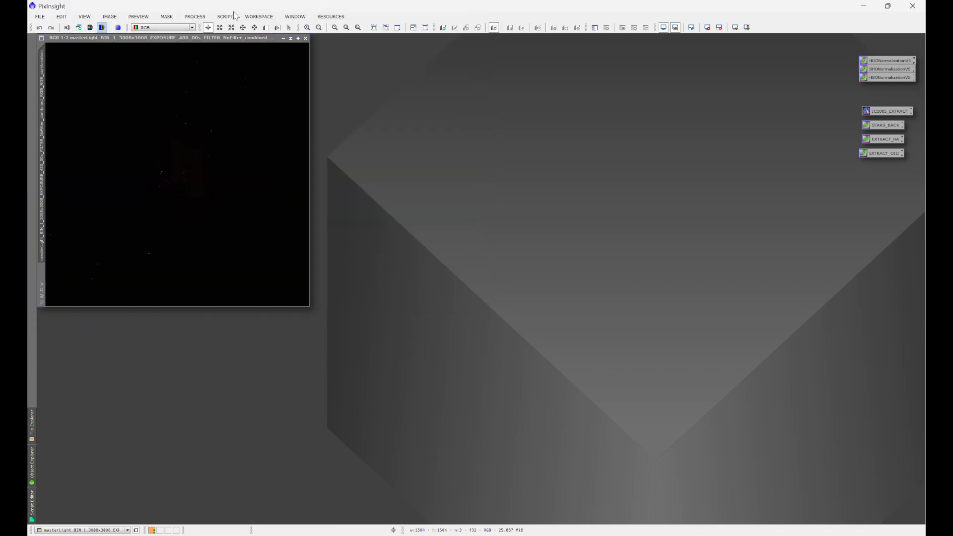
# Split the masterLight image into separate grayscale R, G and B channel images
pyautogui.moveTo(231, 38); pyautogui.dragTo(276, 52)
pyautogui.click(103, 28)
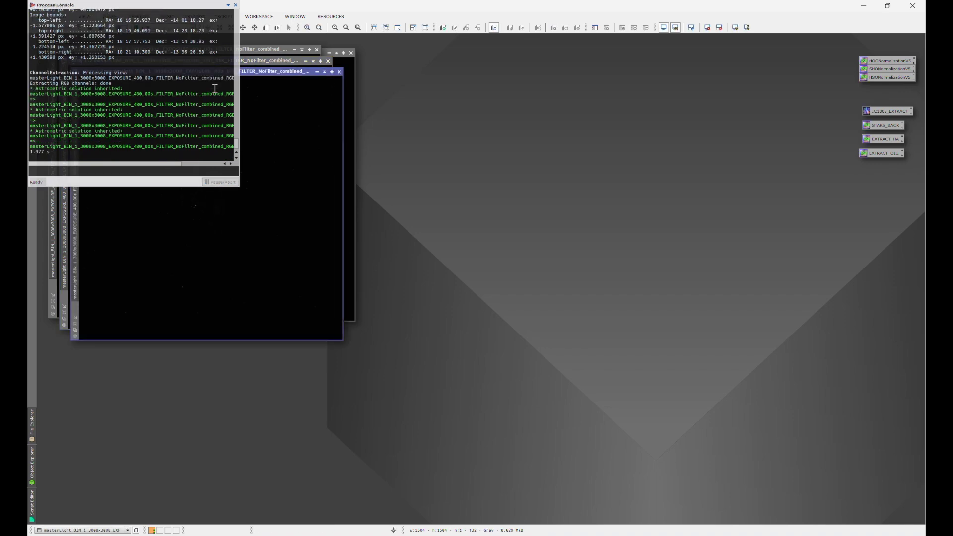
pyautogui.click(235, 5)
# Open LinearFit, reset it and set the masterLight G channel image as the reference image
pyautogui.click(199, 19)
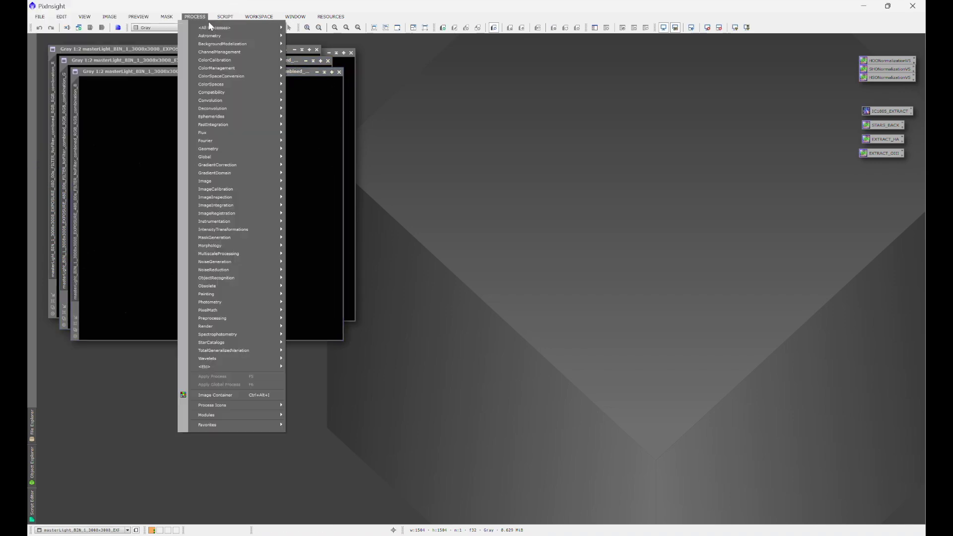
pyautogui.moveTo(253, 26)
pyautogui.click(436, 135)
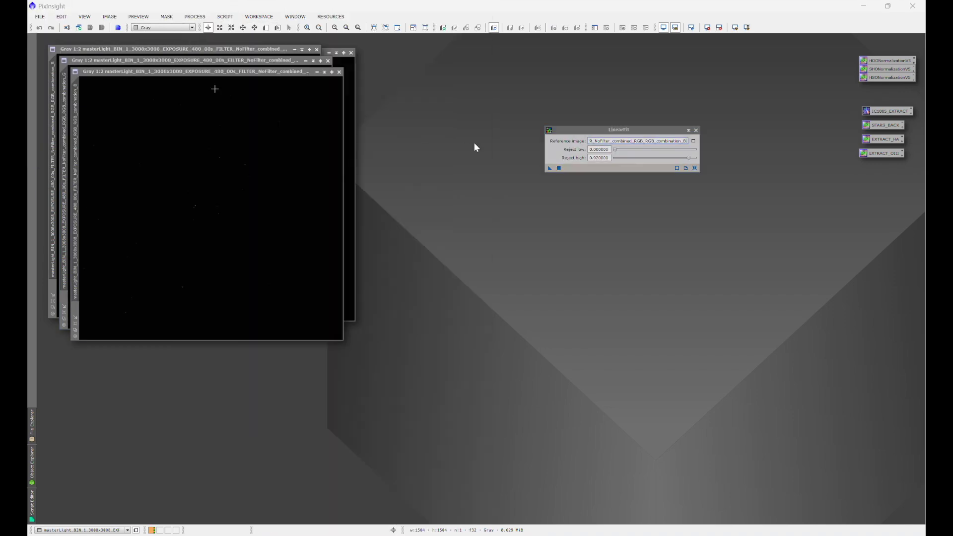
pyautogui.click(694, 168)
pyautogui.click(693, 140)
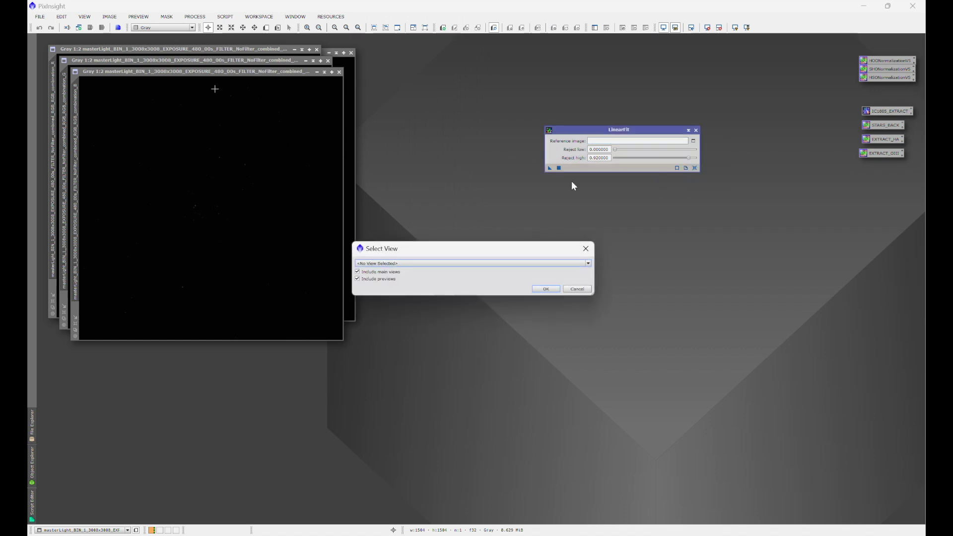
pyautogui.click(494, 263)
pyautogui.click(556, 290)
pyautogui.click(549, 285)
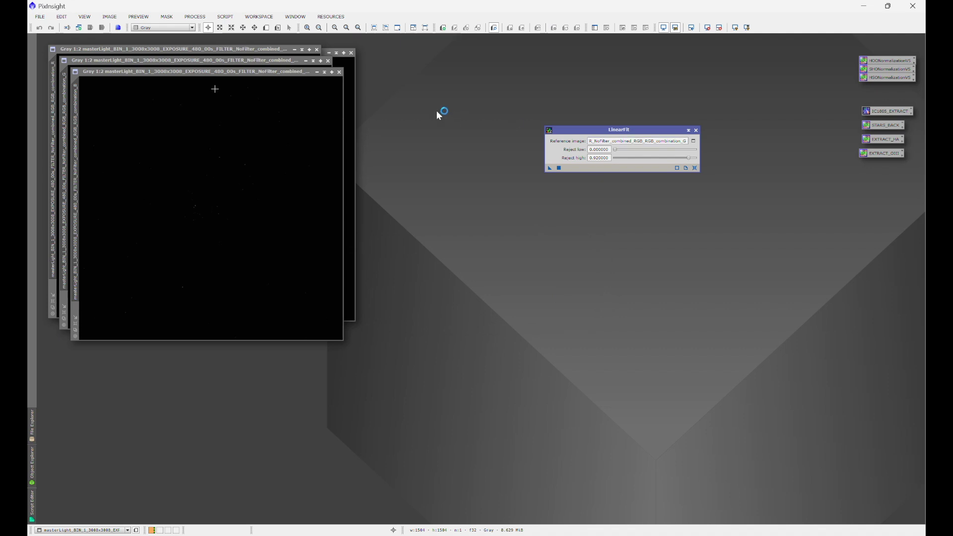
# Move the masterLight B channel window aside, check its identifier and apply the linear fit to it
pyautogui.moveTo(276, 71); pyautogui.dragTo(370, 142)
pyautogui.rightClick(371, 189)
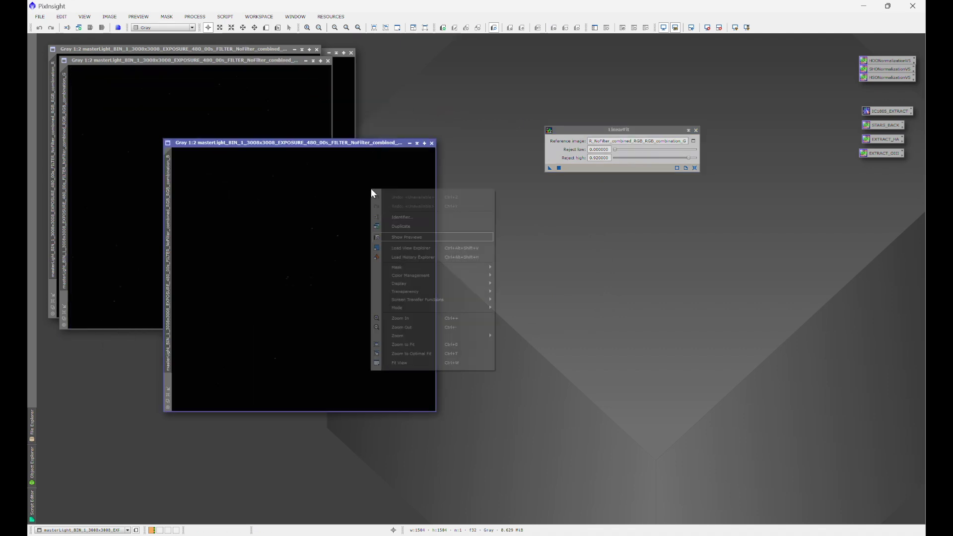
pyautogui.click(401, 218)
pyautogui.click(558, 250)
pyautogui.moveTo(549, 167); pyautogui.dragTo(362, 228)
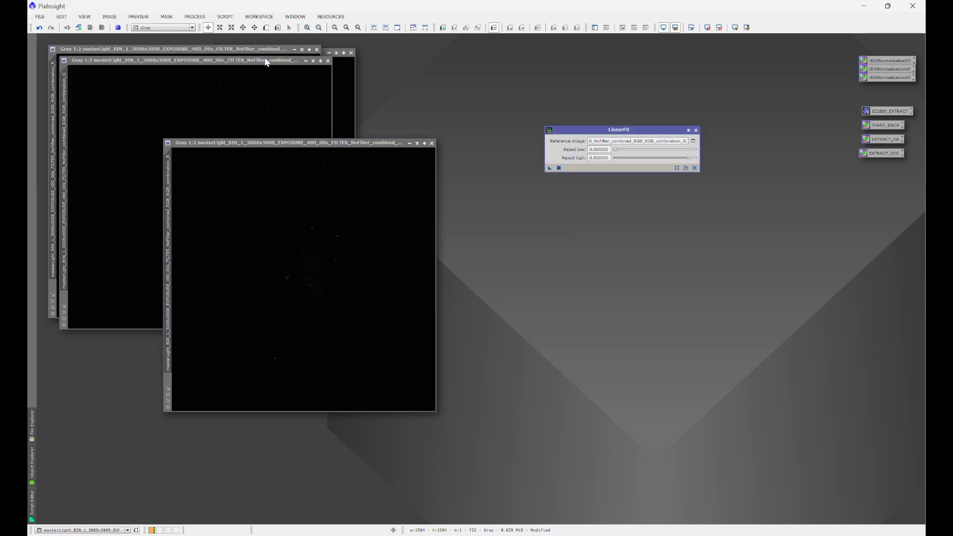
# Move the G channel window aside, check the R channel image's identifier and apply the linear fit to R
pyautogui.moveTo(266, 62); pyautogui.dragTo(298, 118)
pyautogui.rightClick(286, 113)
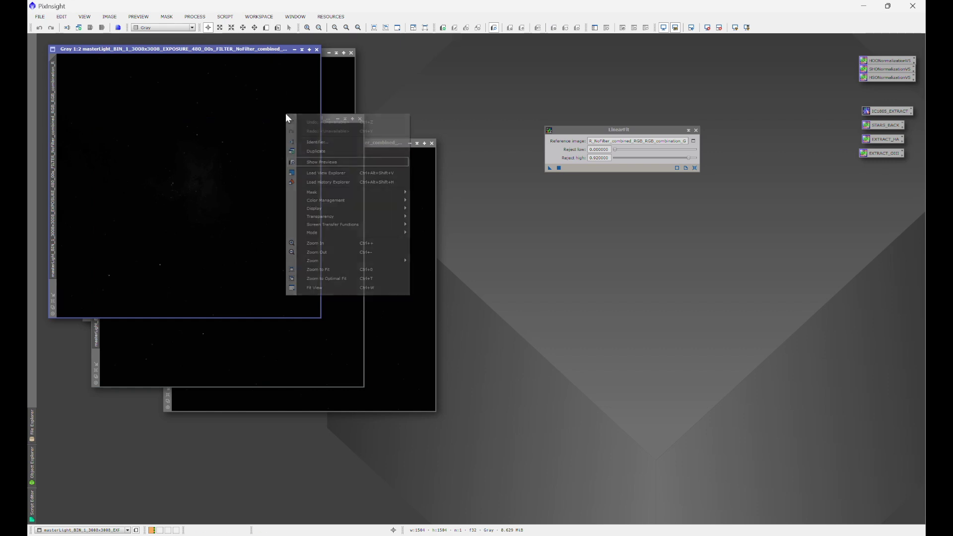
pyautogui.click(308, 143)
pyautogui.click(556, 250)
pyautogui.moveTo(549, 169); pyautogui.dragTo(299, 153)
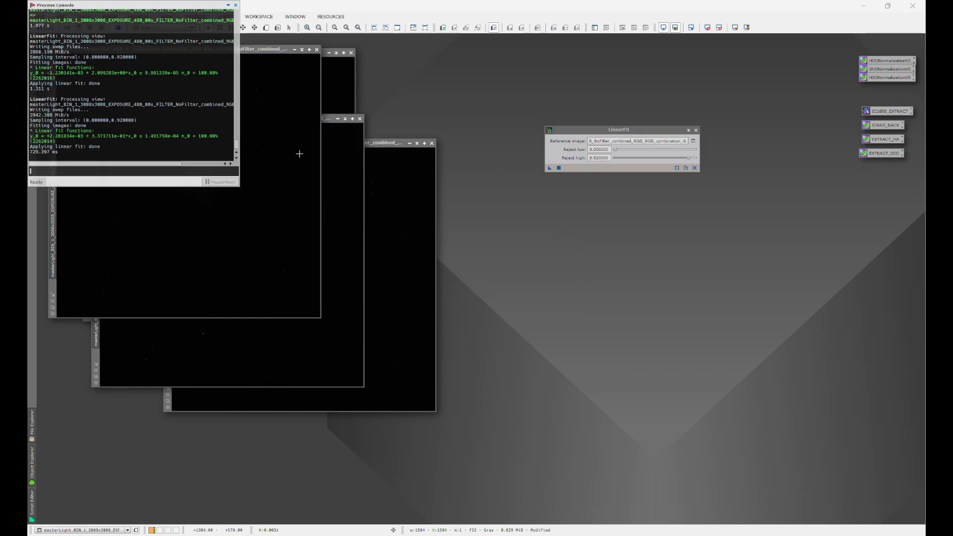
# Combine the fitted R, G and B channel images into a new RGB image with a freshly reset ChannelCombination
pyautogui.click(235, 5)
pyautogui.click(194, 16)
pyautogui.moveTo(201, 28)
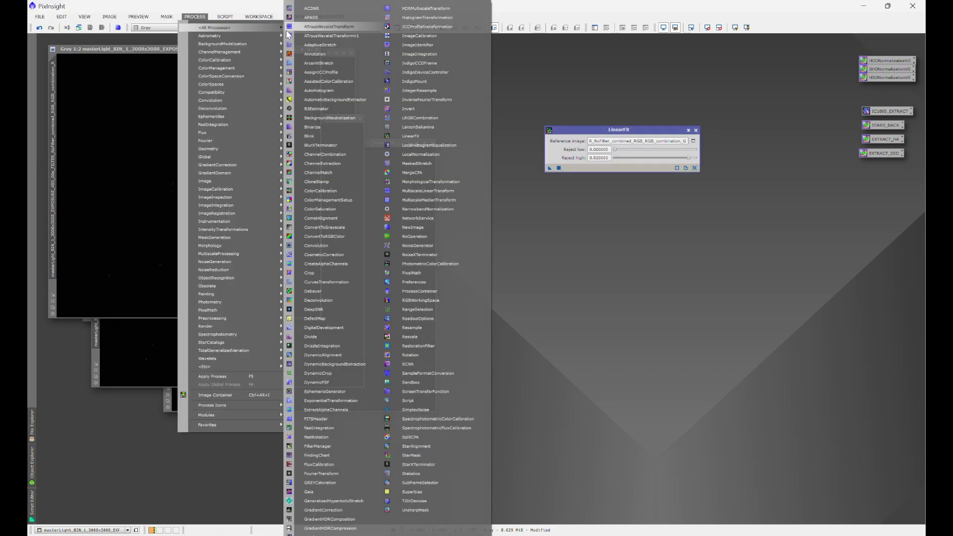
pyautogui.click(334, 147)
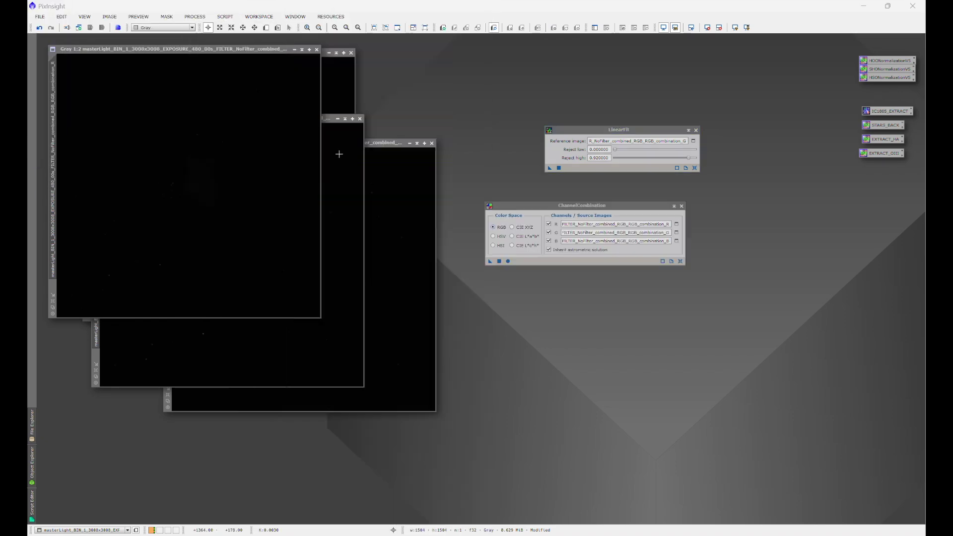
pyautogui.click(680, 261)
pyautogui.click(675, 224)
pyautogui.click(541, 281)
pyautogui.click(675, 232)
pyautogui.click(676, 241)
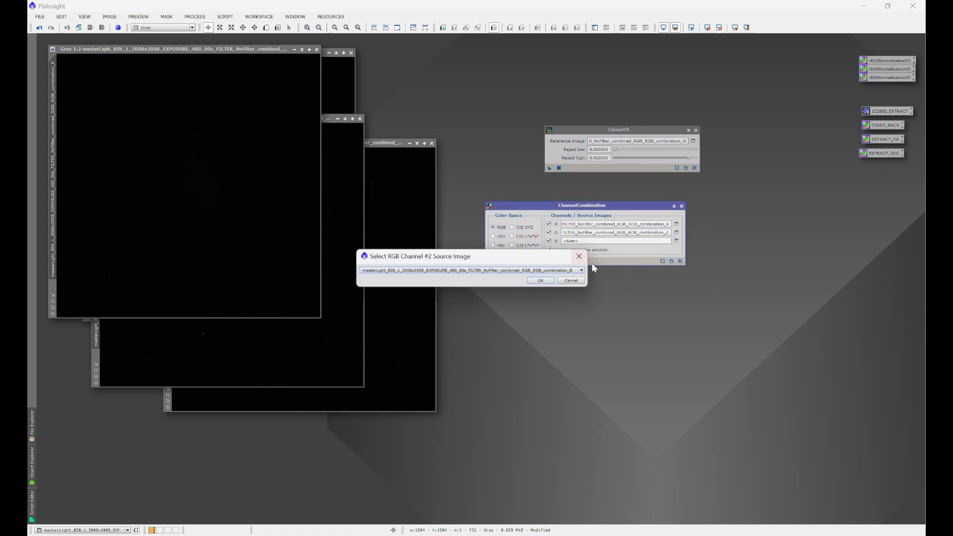
pyautogui.click(544, 281)
pyautogui.click(508, 262)
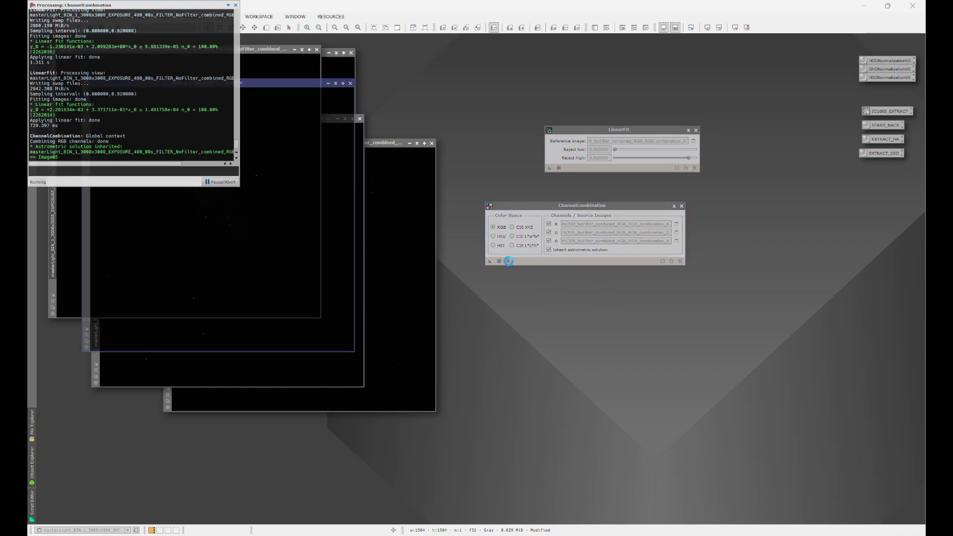
# Rename the new combined RGB image as PROMINENT
pyautogui.rightClick(375, 238)
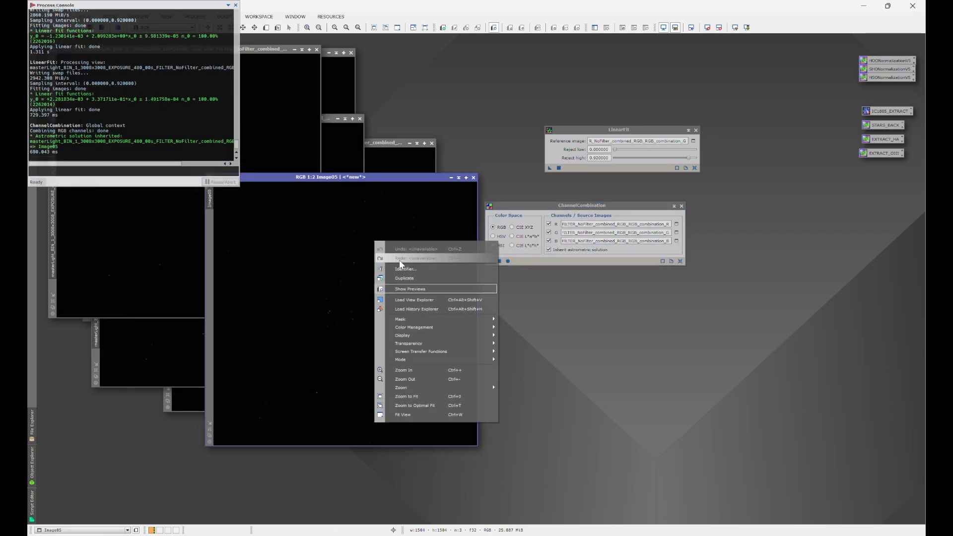
pyautogui.click(403, 265)
pyautogui.write('PROMIN')
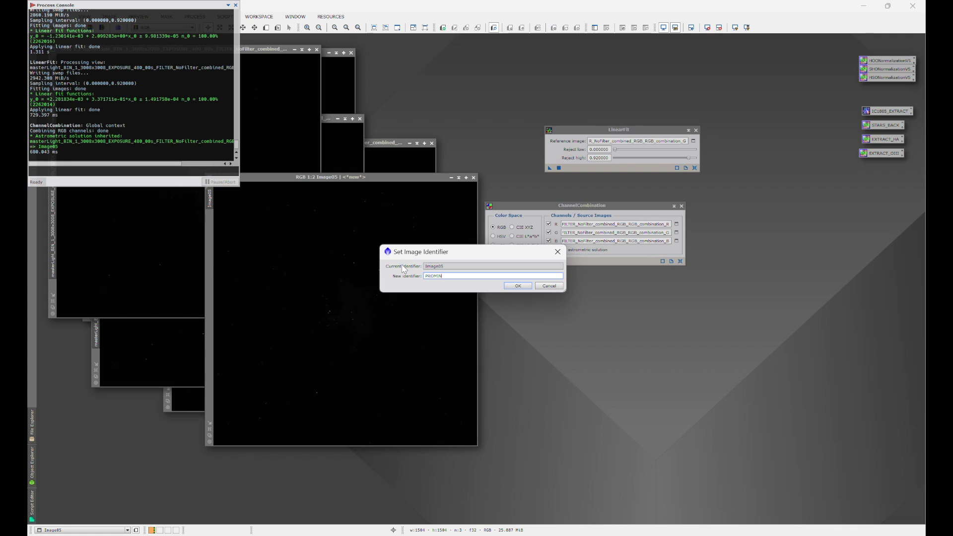
pyautogui.write('ENT')
pyautogui.click(517, 285)
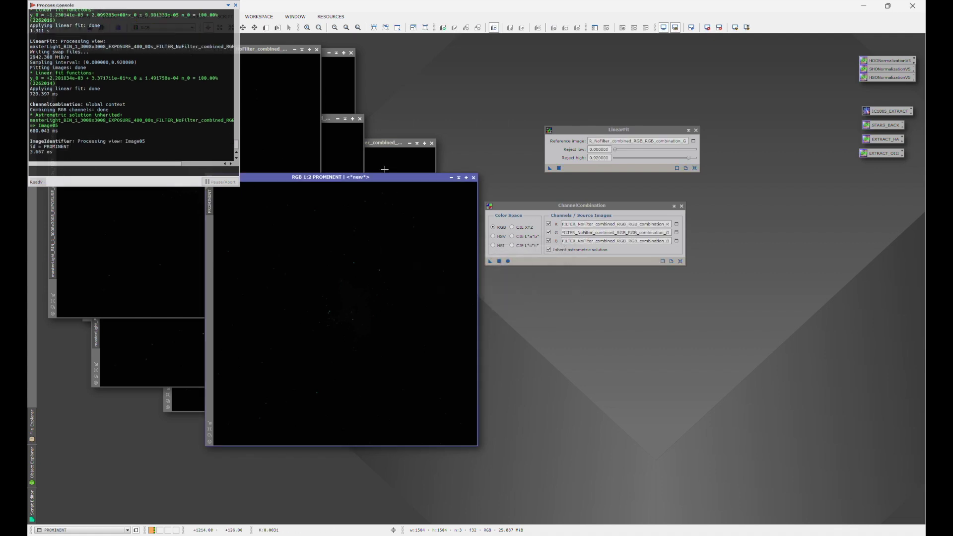
# Close the separate R, G and B channel images without saving them
pyautogui.click(313, 50)
pyautogui.click(315, 50)
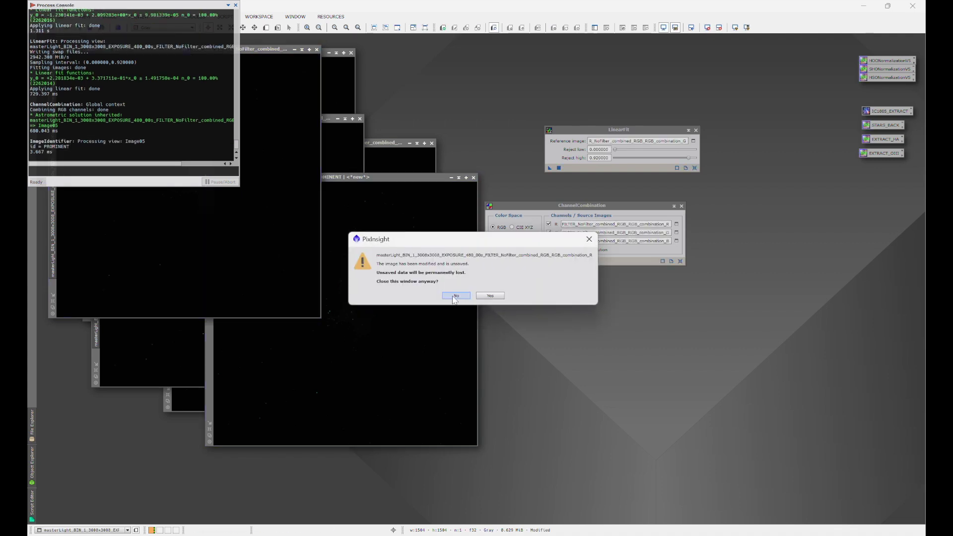
pyautogui.click(488, 298)
pyautogui.click(360, 119)
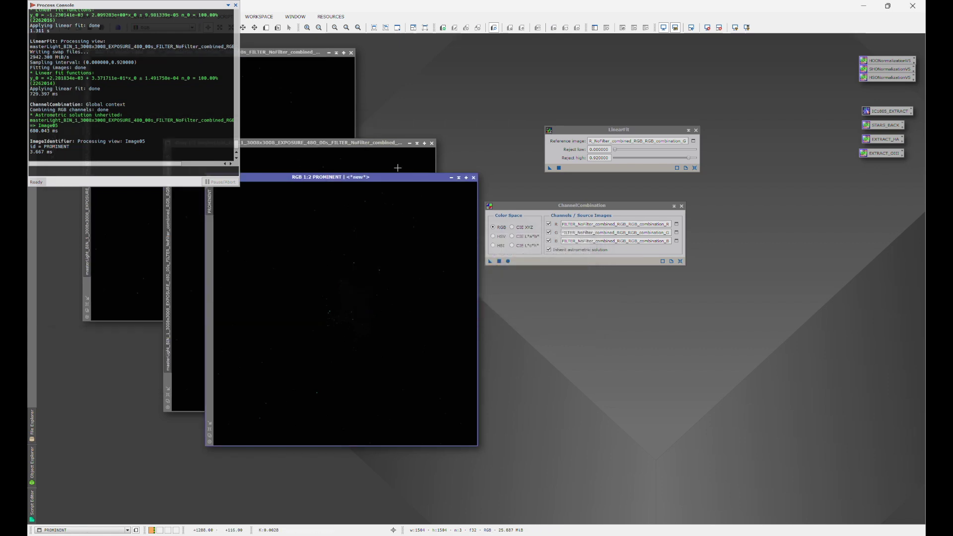
pyautogui.click(421, 143)
pyautogui.click(432, 142)
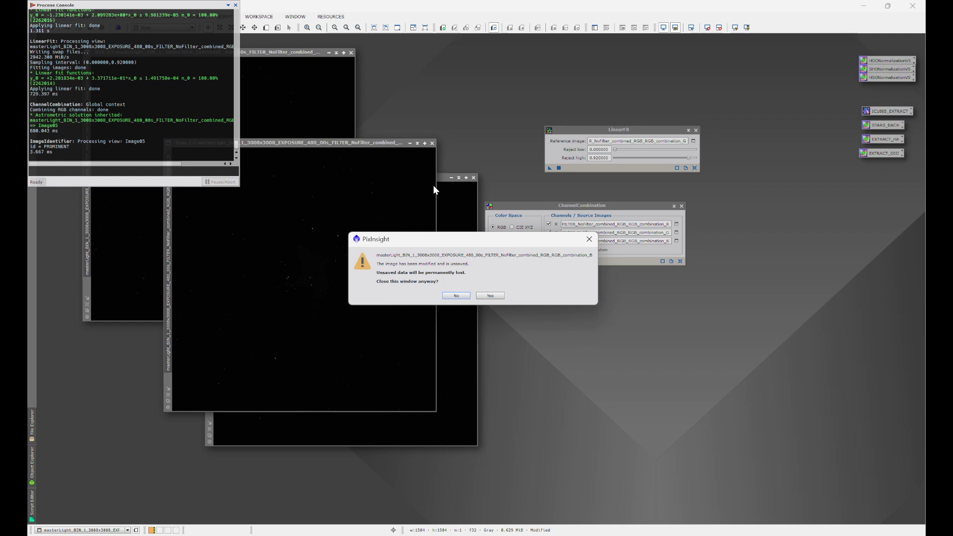
pyautogui.press('Return')
# Minimize PROMINENT to an icon parked in an empty area of the workspace, and auto-stretch the original masterLight image's display
pyautogui.moveTo(340, 177); pyautogui.dragTo(686, 194)
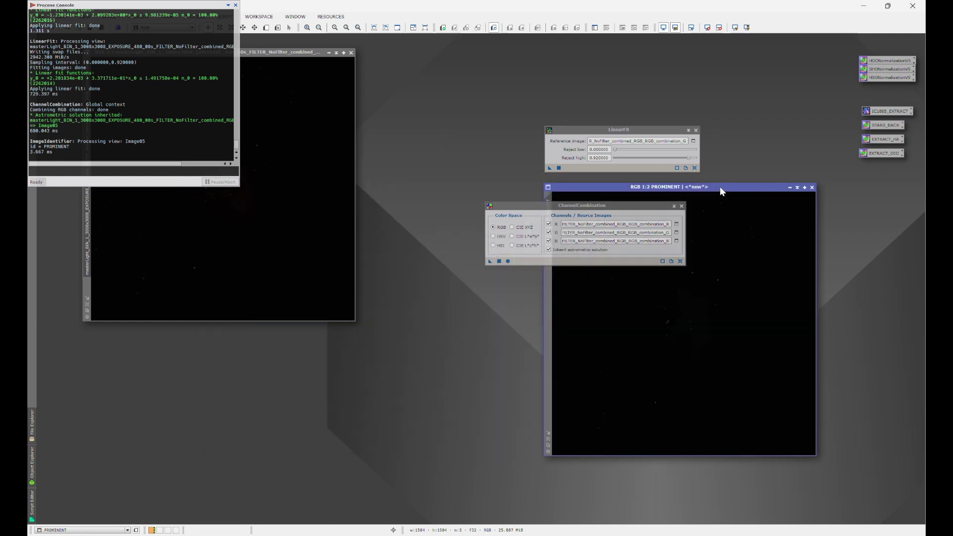
pyautogui.click(789, 187)
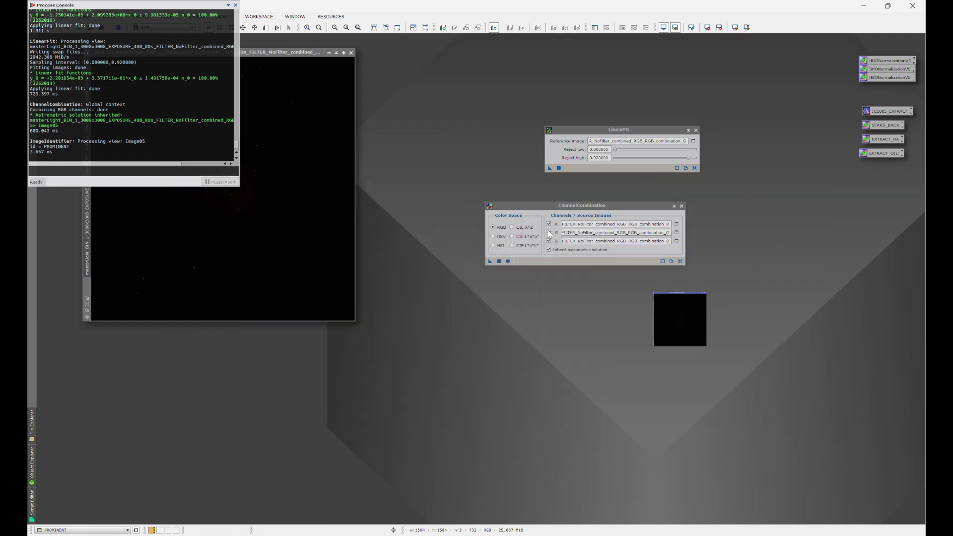
pyautogui.moveTo(693, 324); pyautogui.dragTo(753, 88)
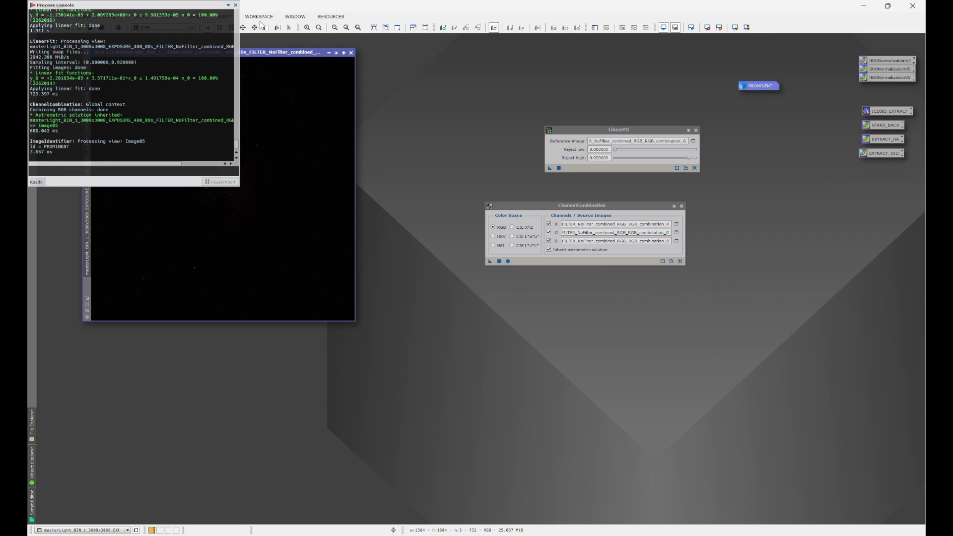
pyautogui.click(235, 5)
pyautogui.hotkey('ctrl', 'a')
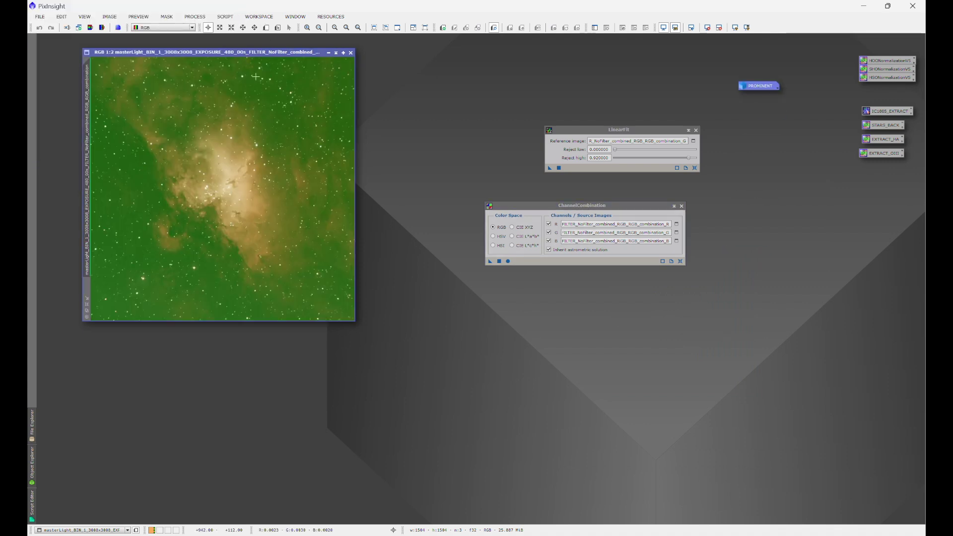
pyautogui.click(693, 141)
pyautogui.click(552, 263)
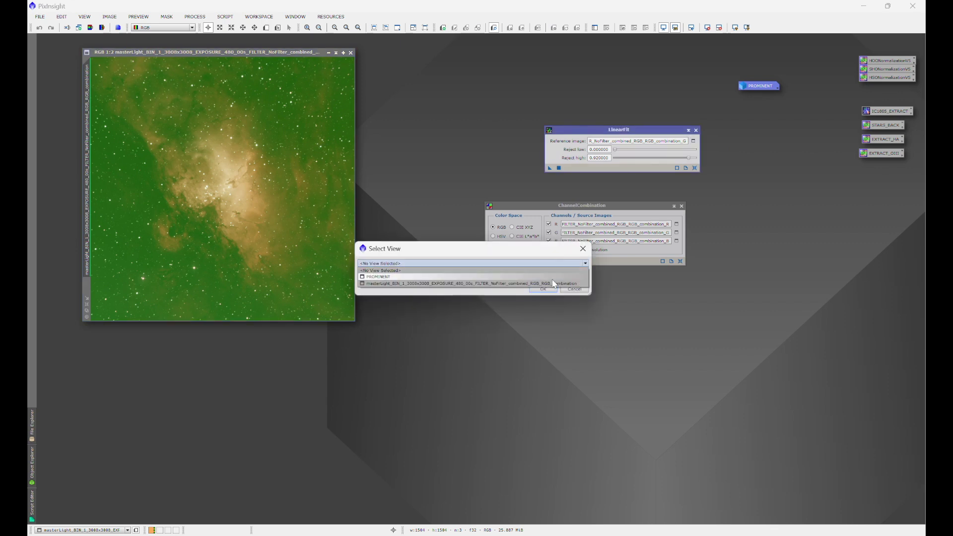
pyautogui.click(671, 141)
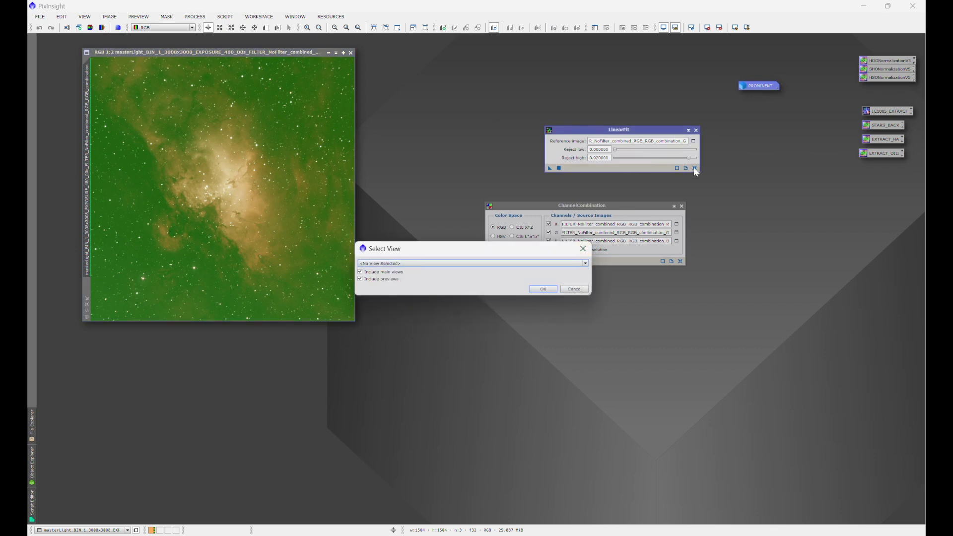
pyautogui.click(573, 289)
# Split the original masterLight into new R, G and B channel images, and set B as the reset LinearFit's reference image
pyautogui.click(694, 167)
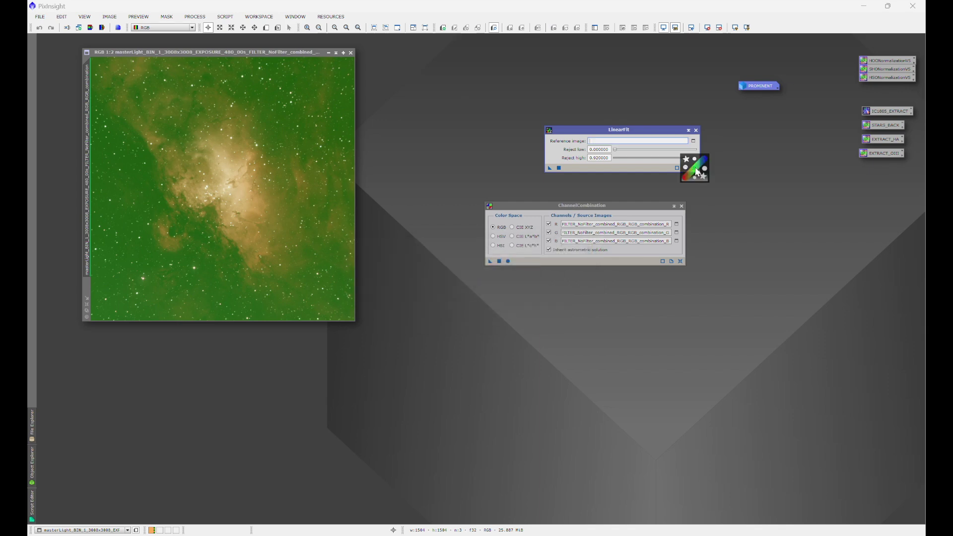
pyautogui.click(102, 28)
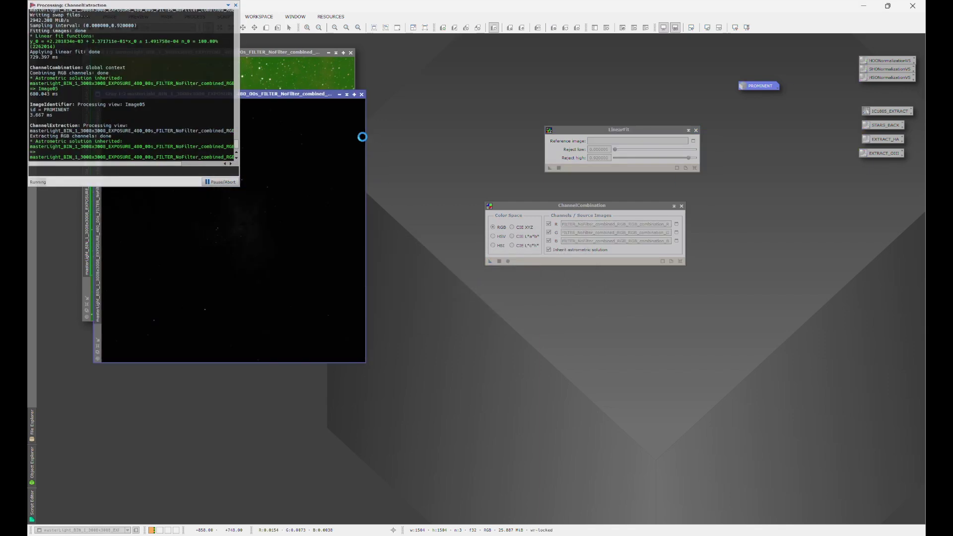
pyautogui.click(693, 141)
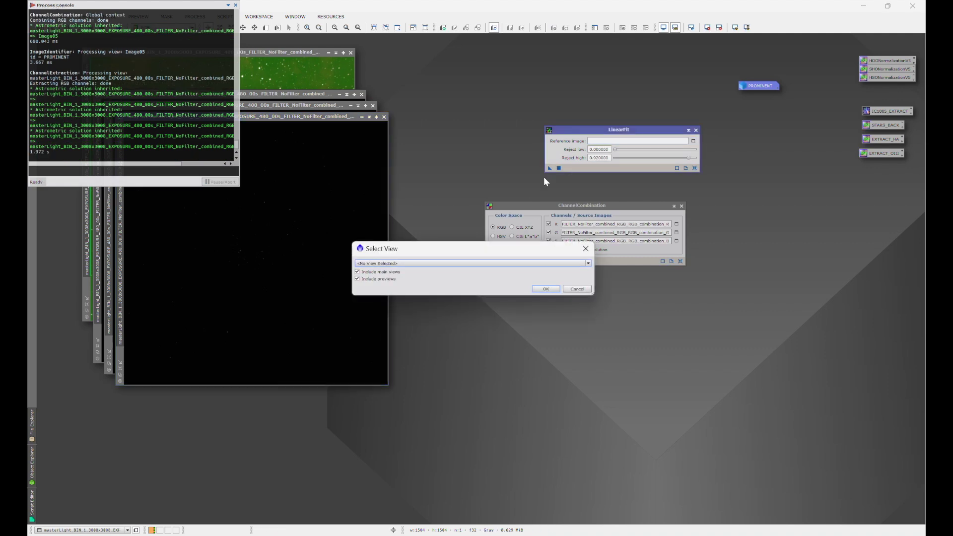
pyautogui.click(506, 263)
pyautogui.click(545, 290)
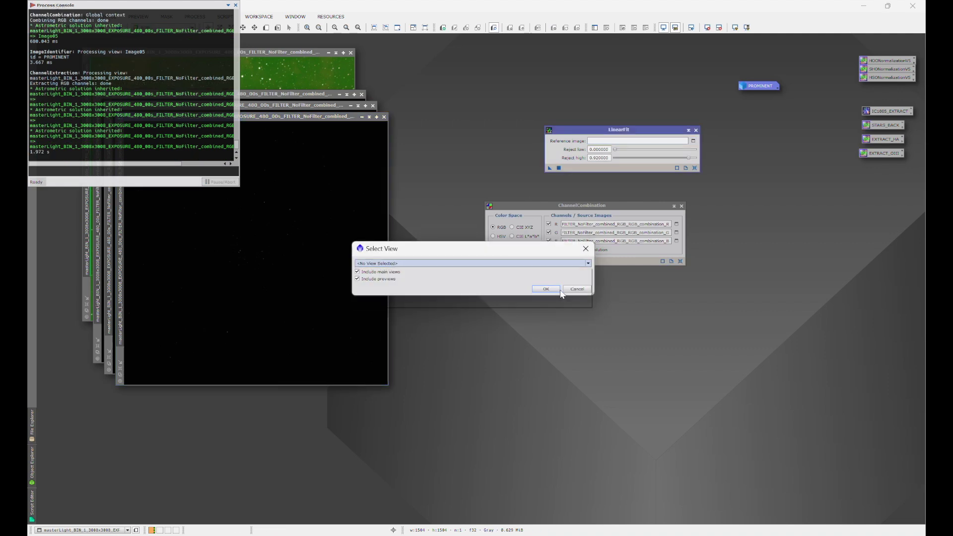
pyautogui.click(548, 288)
# Move the B channel window away from the other channel images and check its identifier
pyautogui.moveTo(309, 121); pyautogui.dragTo(428, 219)
pyautogui.rightClick(408, 258)
pyautogui.click(440, 288)
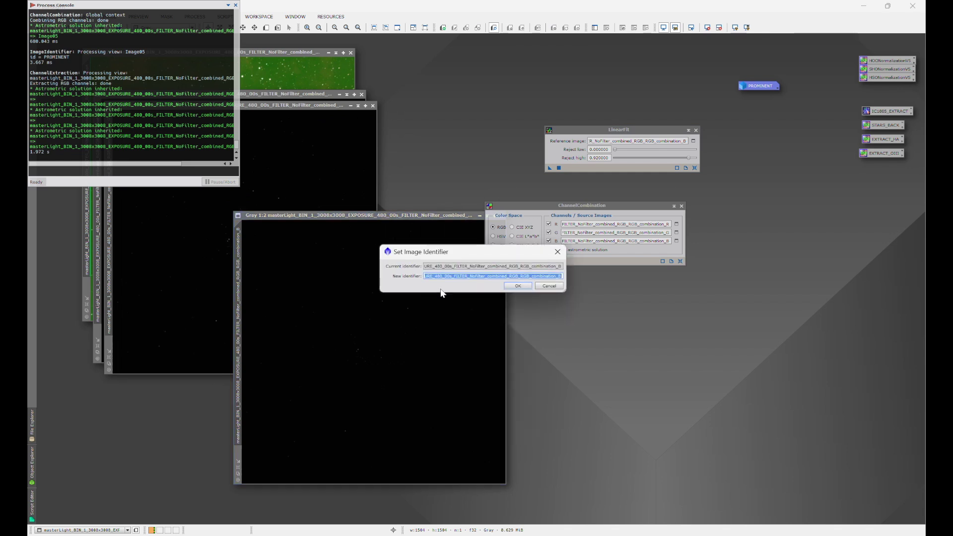
pyautogui.click(557, 251)
# Apply the B-referenced linear fit to the G and R channel images
pyautogui.click(332, 110)
pyautogui.click(556, 168)
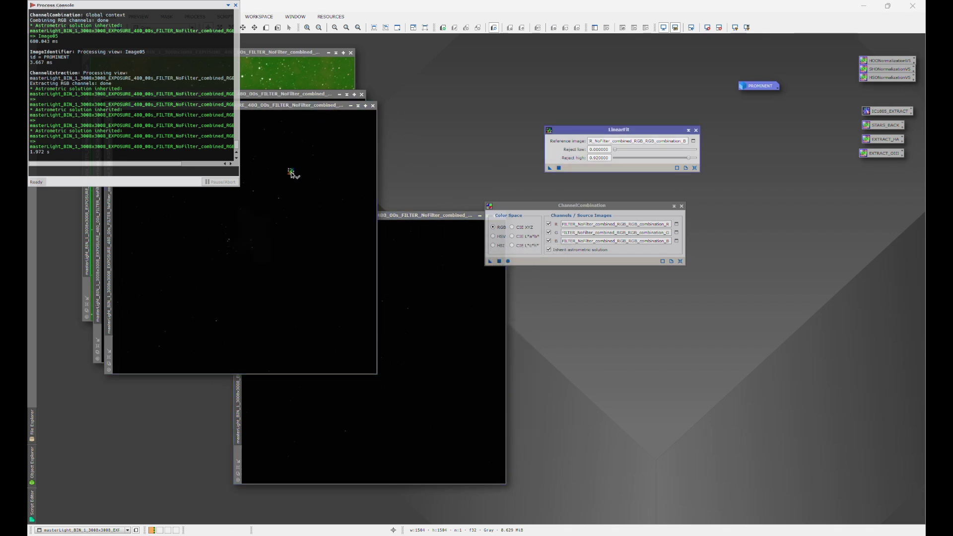
pyautogui.click(341, 96)
pyautogui.moveTo(549, 169); pyautogui.dragTo(310, 169)
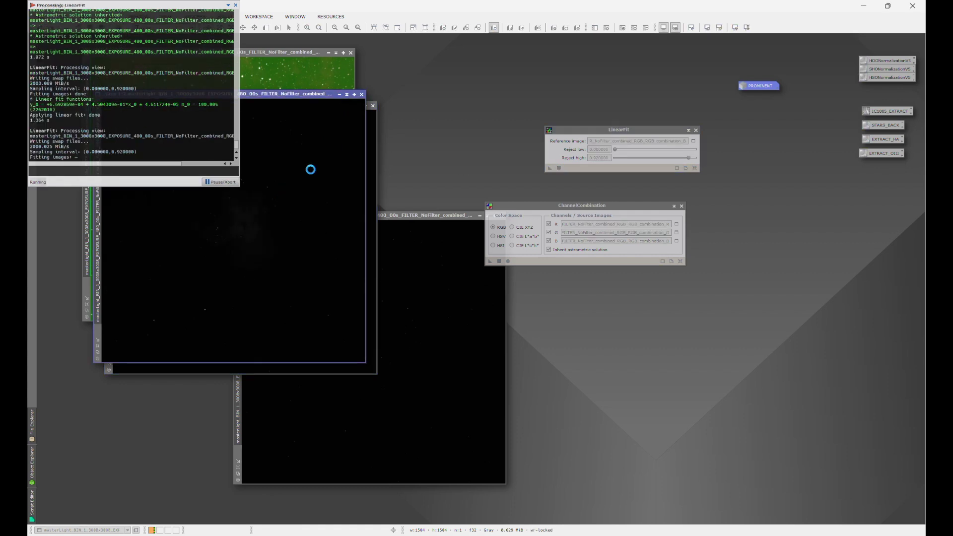
# Reset ChannelCombination, assign the B-fitted R, G and B channel images as sources and create a new RGB image
pyautogui.click(681, 261)
pyautogui.click(675, 224)
pyautogui.click(543, 281)
pyautogui.click(675, 232)
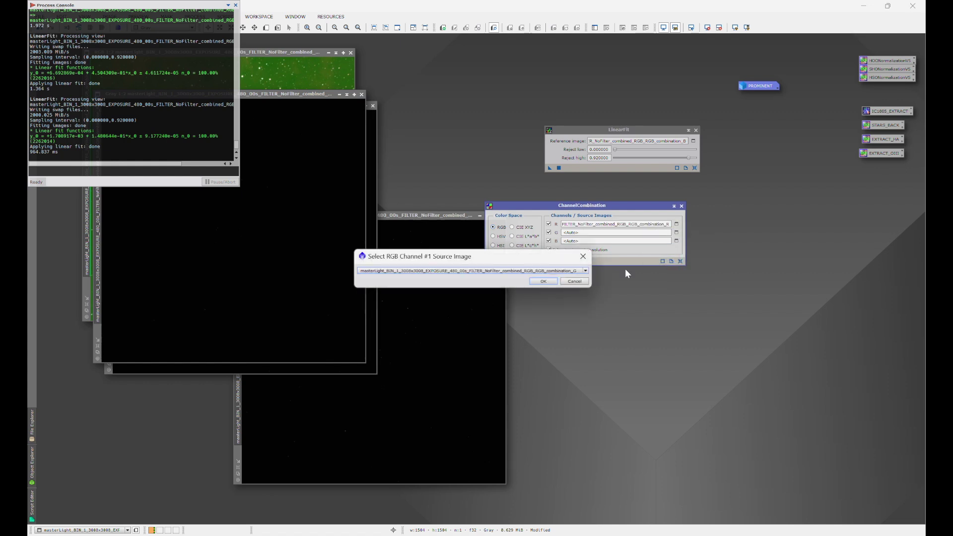
pyautogui.click(543, 281)
pyautogui.click(675, 240)
pyautogui.click(544, 281)
pyautogui.click(507, 262)
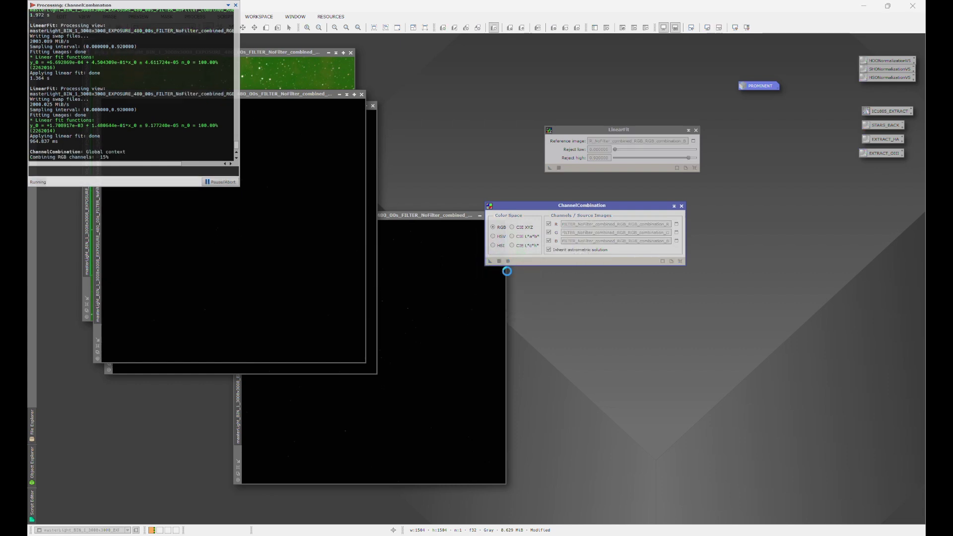
# Rename the RGB image combined from the B-fitted channels as LEAST, and close ChannelCombination
pyautogui.click(236, 6)
pyautogui.rightClick(317, 200)
pyautogui.click(338, 225)
pyautogui.write('LEAST')
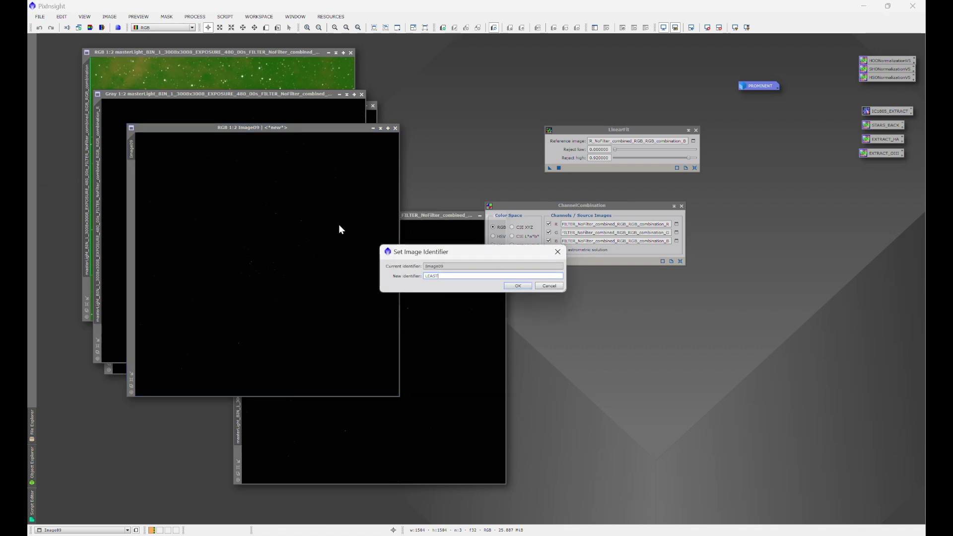
pyautogui.click(517, 285)
pyautogui.click(681, 205)
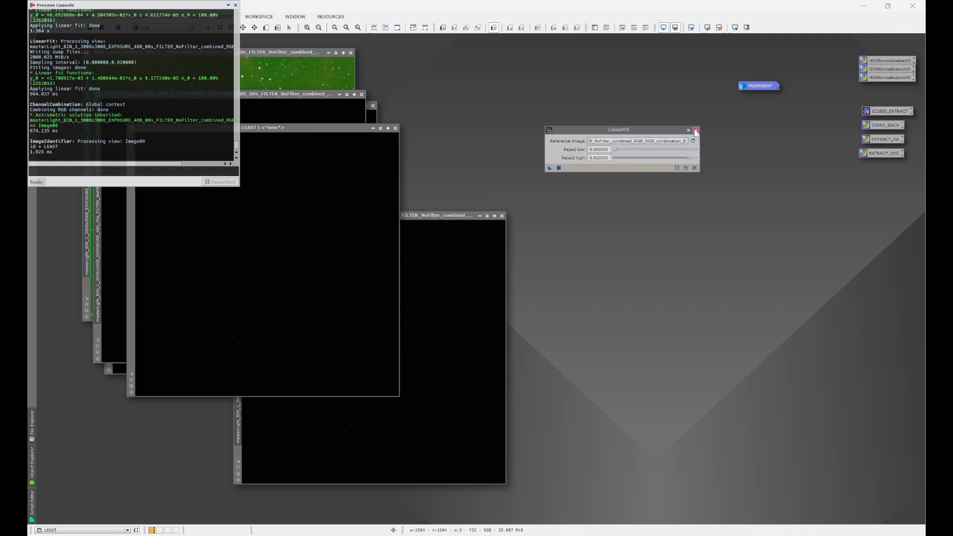
# Close LinearFit, the process console, the leftover channel images and the source master, discarding unsaved changes and keeping LEAST open
pyautogui.click(696, 130)
pyautogui.click(501, 216)
pyautogui.moveTo(331, 129); pyautogui.dragTo(707, 160)
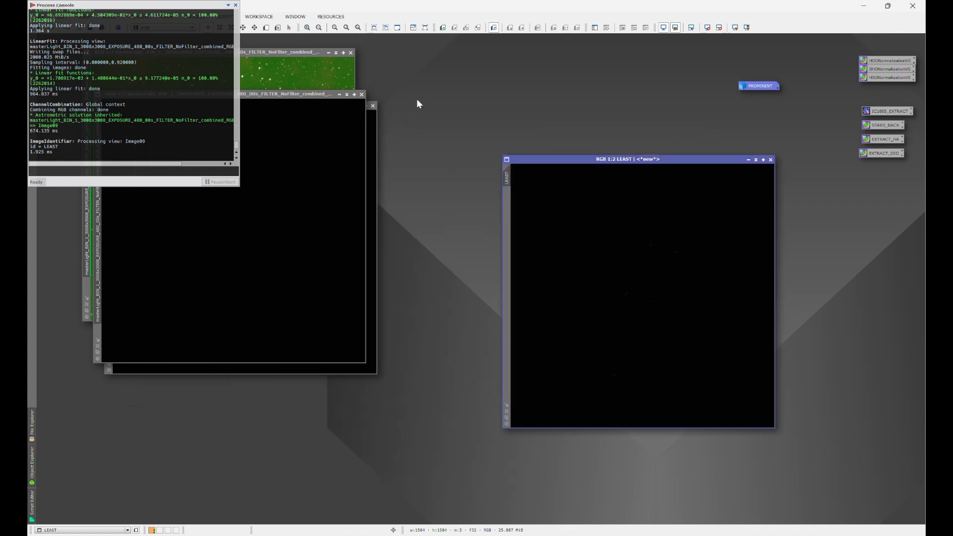
pyautogui.click(363, 95)
pyautogui.click(490, 295)
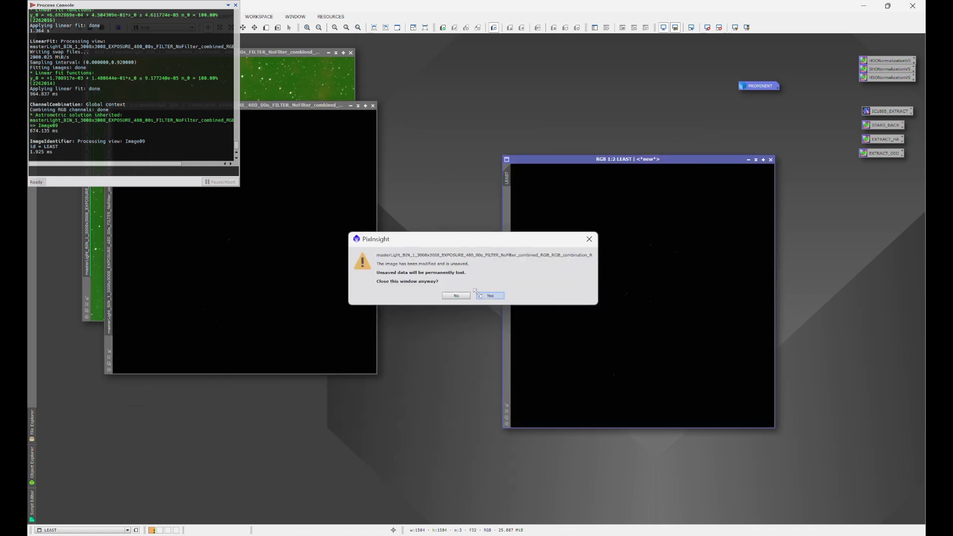
pyautogui.click(373, 106)
pyautogui.click(491, 296)
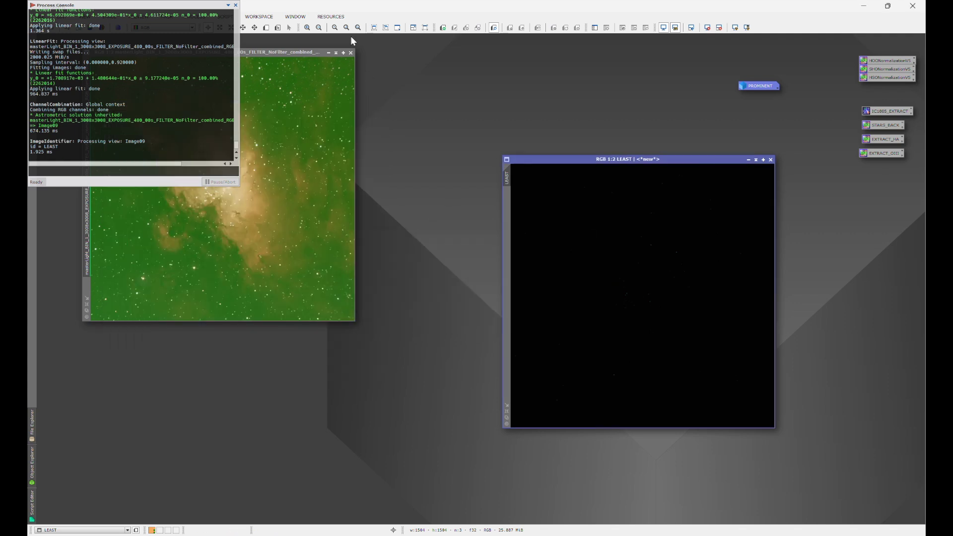
pyautogui.click(350, 53)
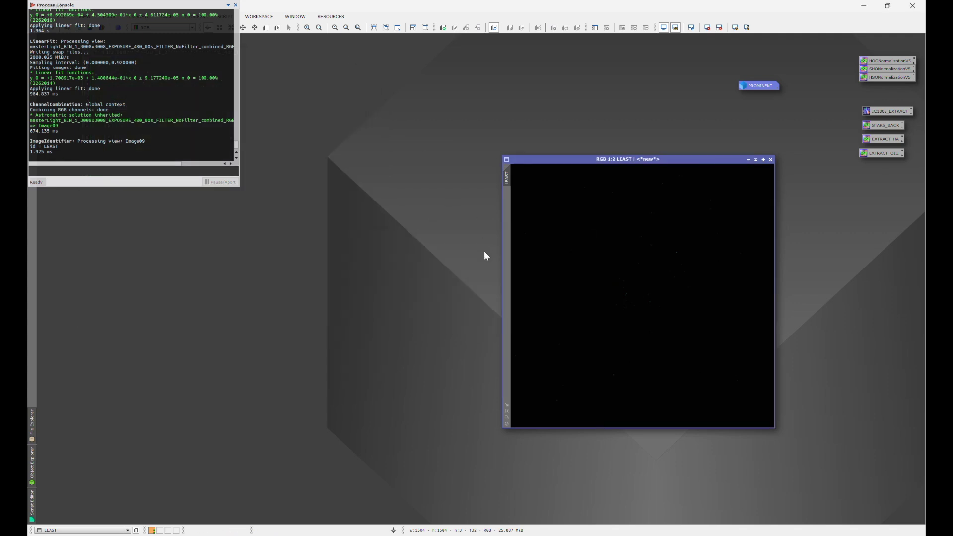
pyautogui.click(235, 5)
# Restore the minimized PROMINENT image and arrange it side by side with LEAST, with a screen stretch applied to both
pyautogui.moveTo(566, 159); pyautogui.dragTo(266, 126)
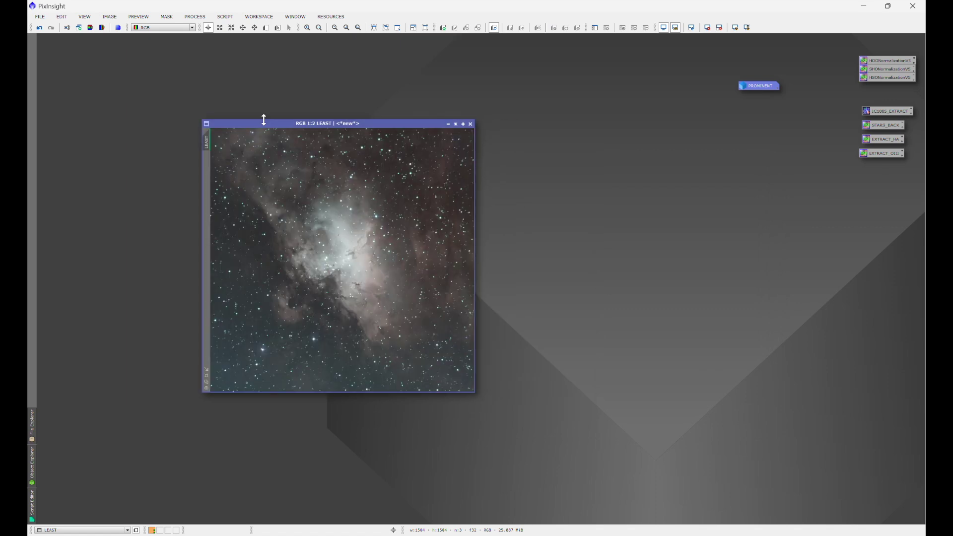
pyautogui.doubleClick(755, 85)
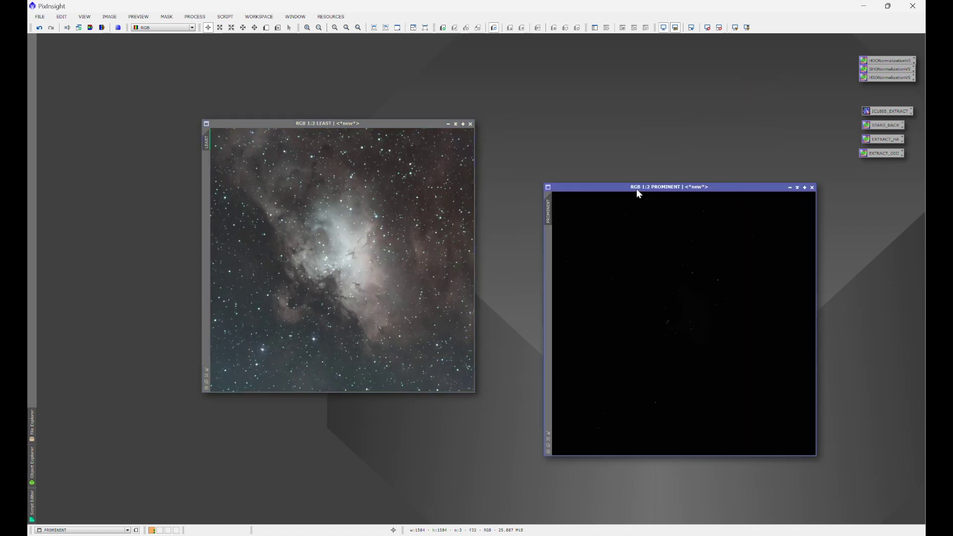
pyautogui.moveTo(639, 189); pyautogui.dragTo(570, 124)
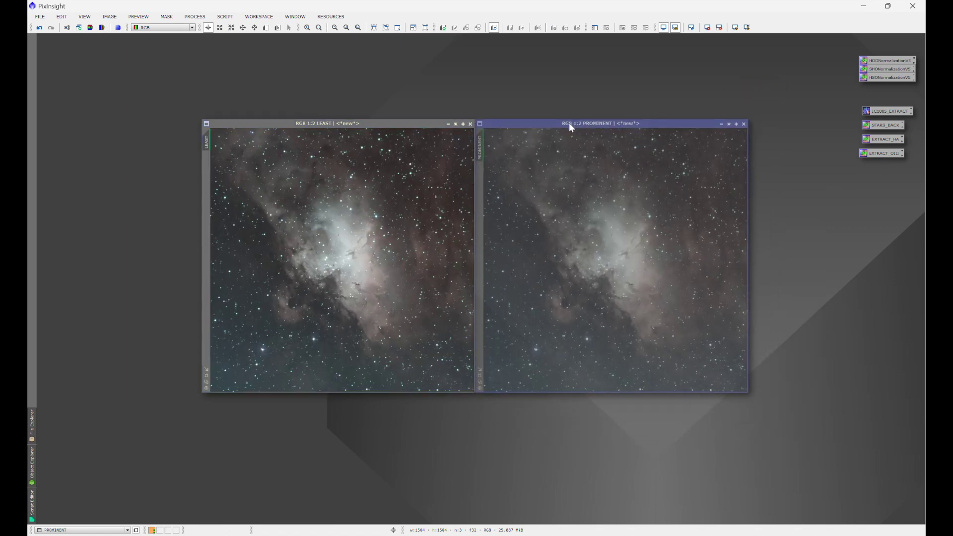
# Compare the histograms of LEAST and PROMINENT in GeneralizedHyperbolicStretch, and close the process without applying a stretch
pyautogui.click(202, 17)
pyautogui.moveTo(209, 28)
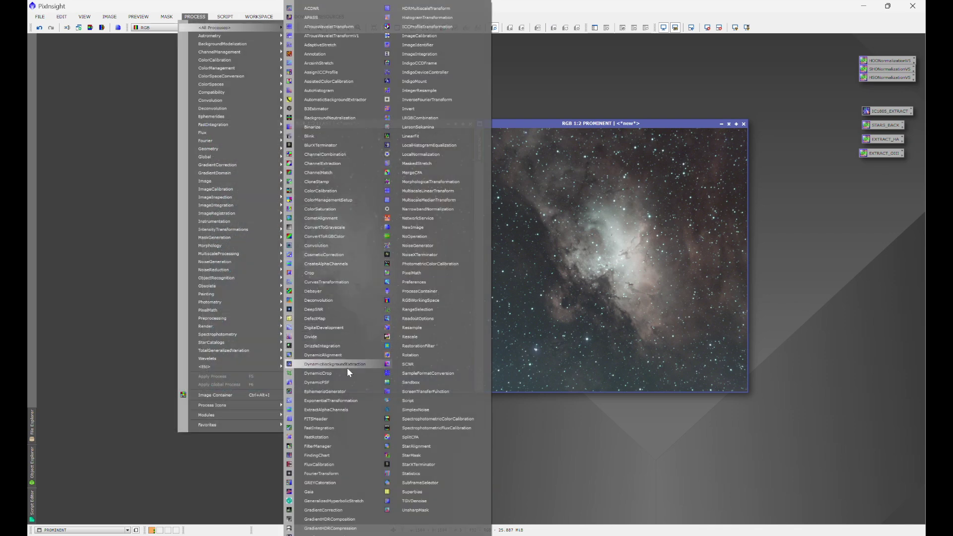
pyautogui.click(344, 498)
pyautogui.click(374, 122)
pyautogui.click(606, 131)
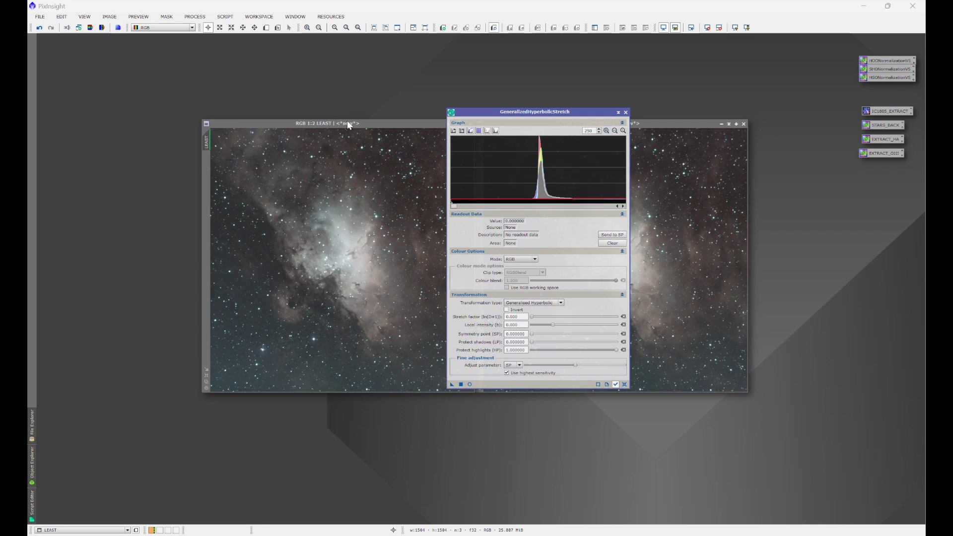
pyautogui.click(689, 123)
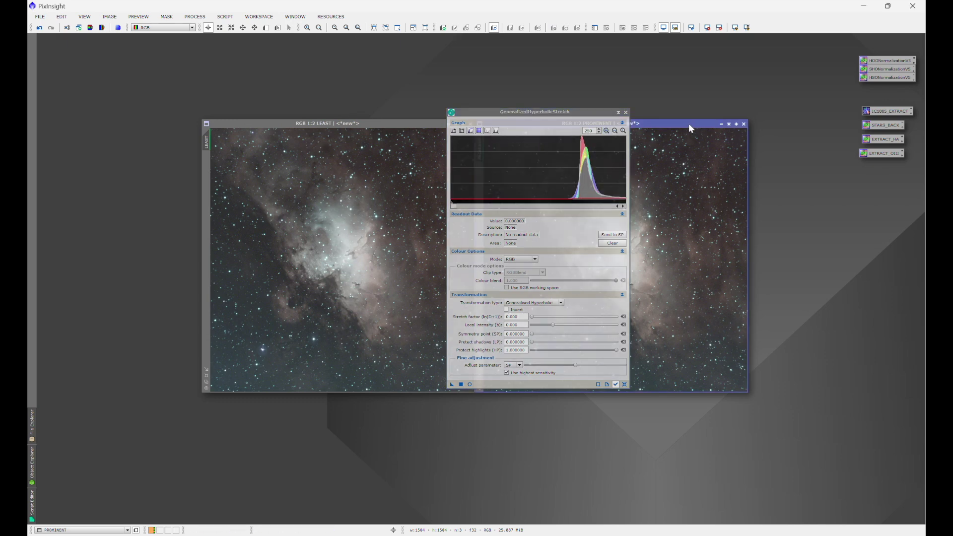
pyautogui.click(377, 124)
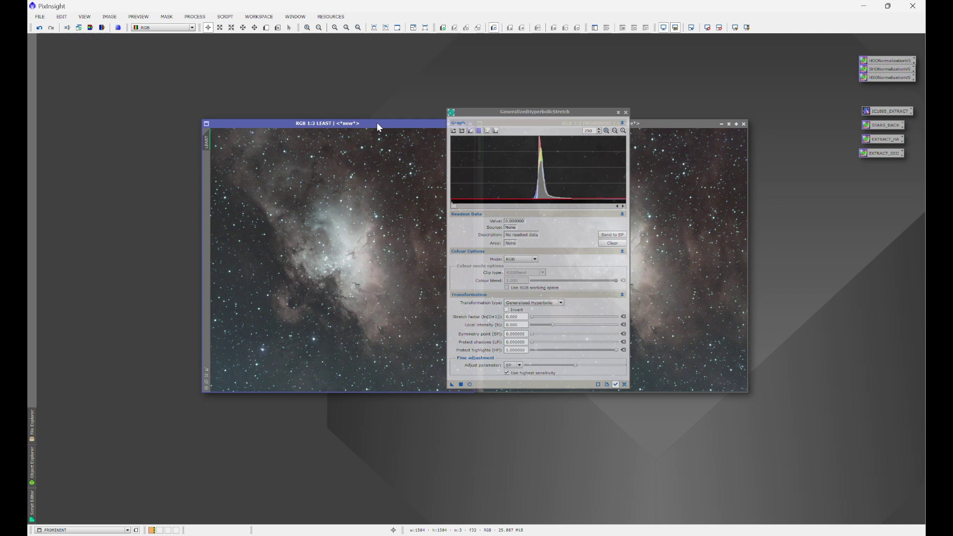
pyautogui.click(686, 124)
pyautogui.click(625, 112)
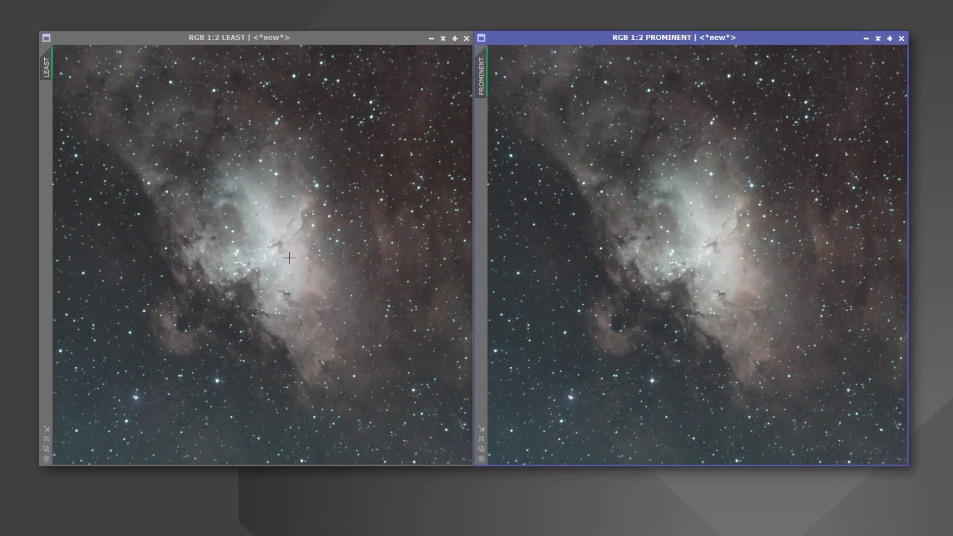
# Compare stars and background noise in LEAST and PROMINENT at 10:1 zoom, matching both views over several image regions
pyautogui.scroll(10, 388, 222)
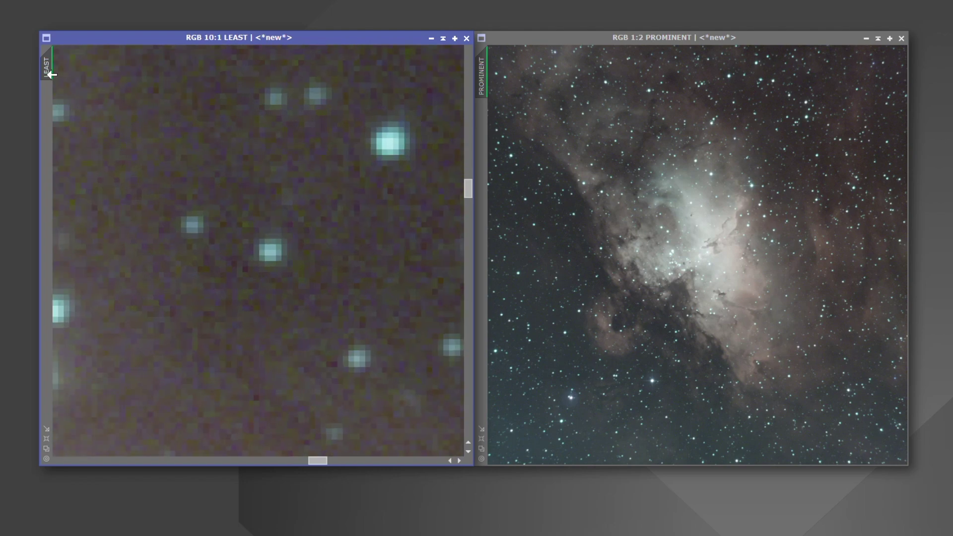
pyautogui.moveTo(52, 74); pyautogui.dragTo(478, 88)
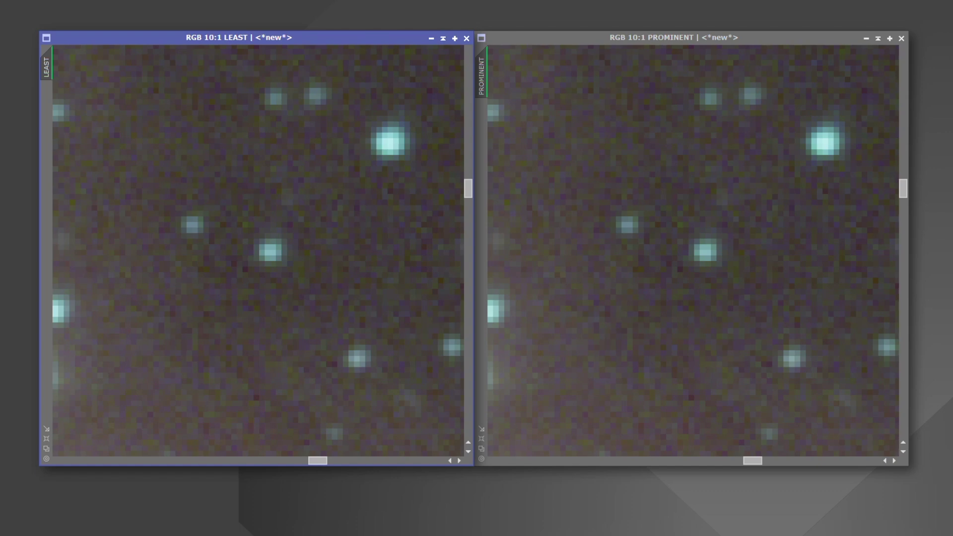
pyautogui.moveTo(318, 461); pyautogui.dragTo(179, 460)
pyautogui.moveTo(46, 68); pyautogui.dragTo(480, 85)
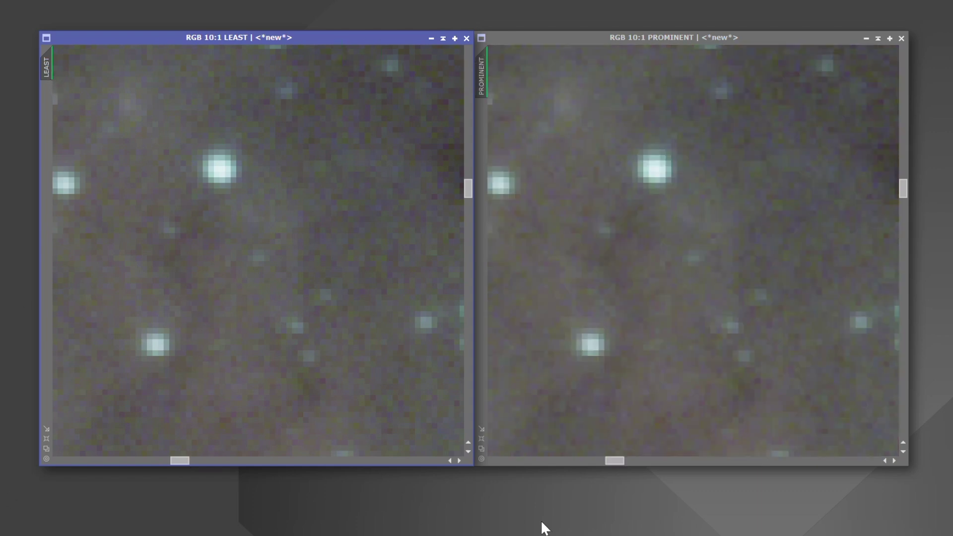
pyautogui.moveTo(903, 188); pyautogui.dragTo(906, 298)
pyautogui.moveTo(482, 71); pyautogui.dragTo(44, 62)
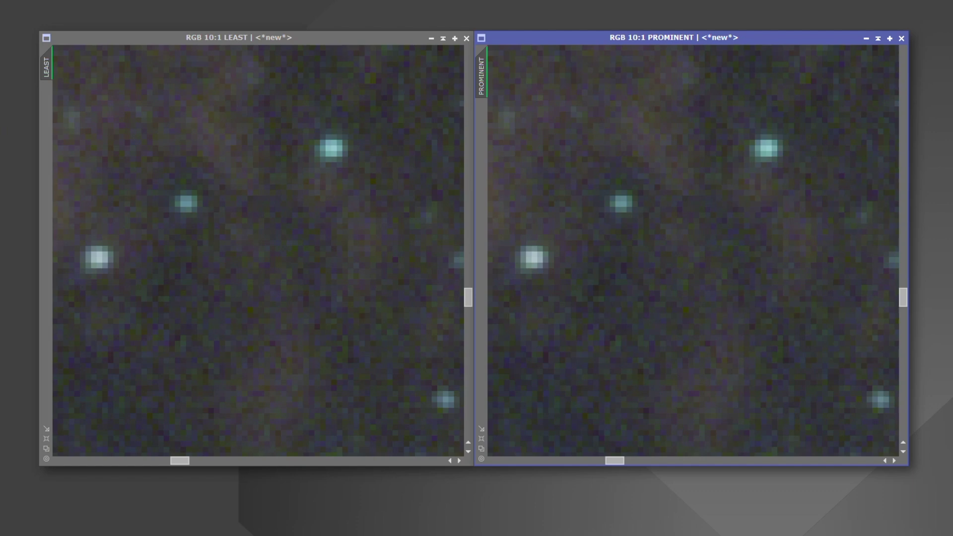